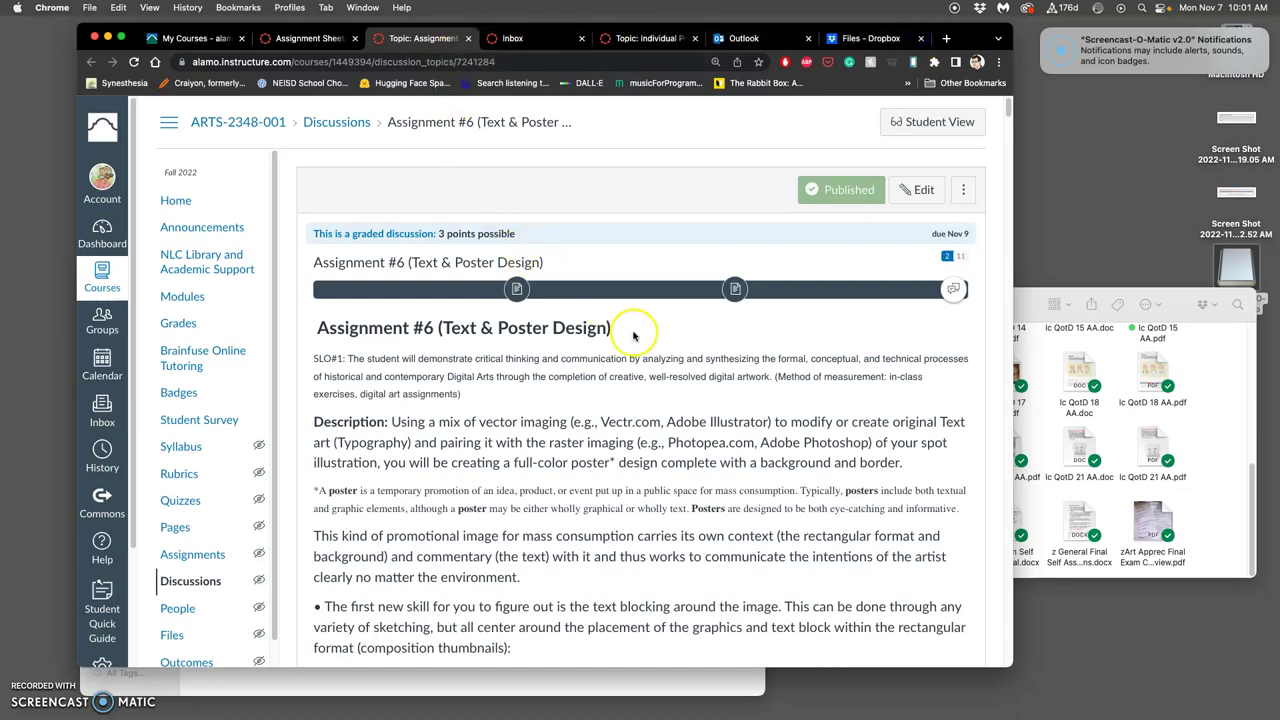
- Scroll the Assignment #6 discussion at 90% zoom to the Black Vector Type poster example
scroll(633, 337, down, 20)
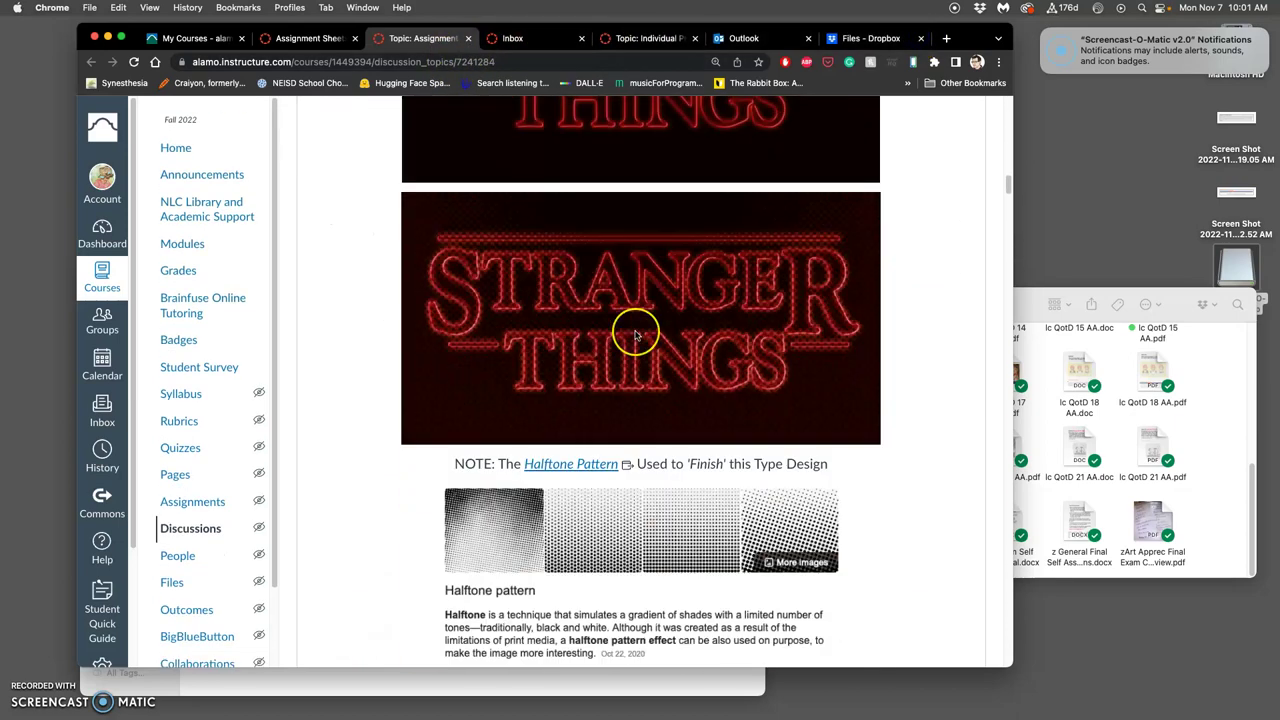
scroll(635, 337, down, 20)
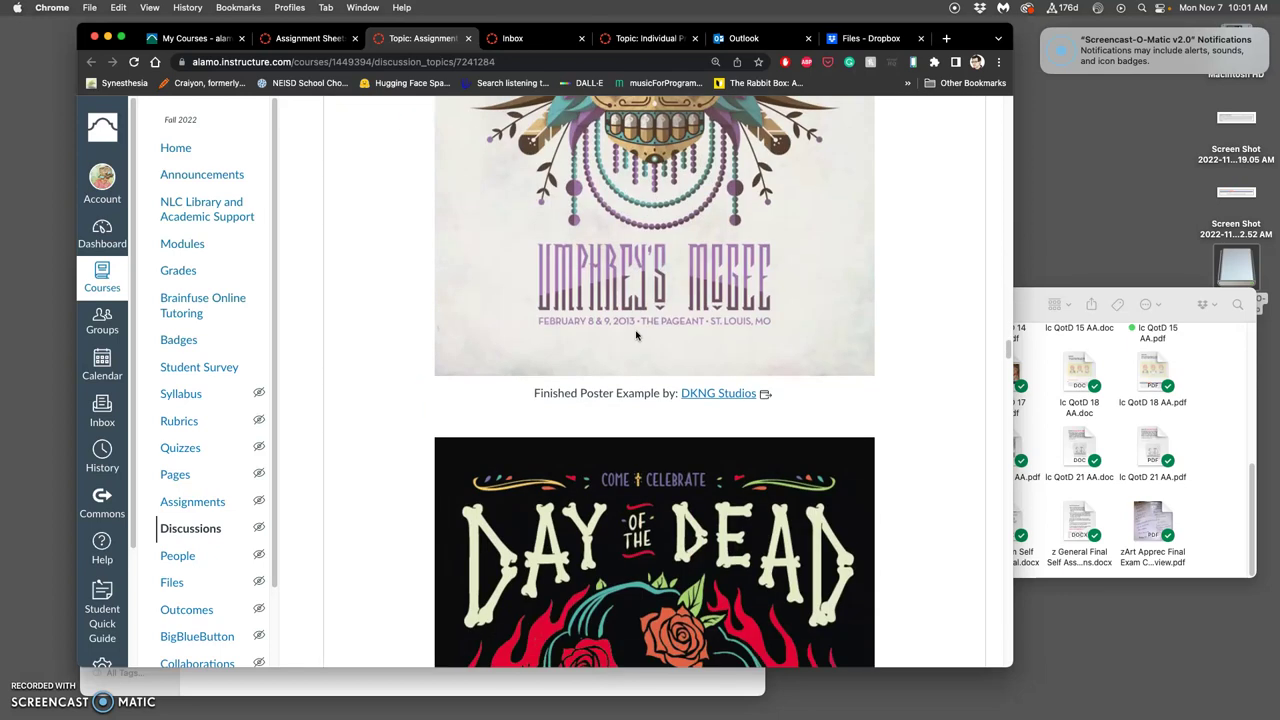
scroll(636, 336, down, 15)
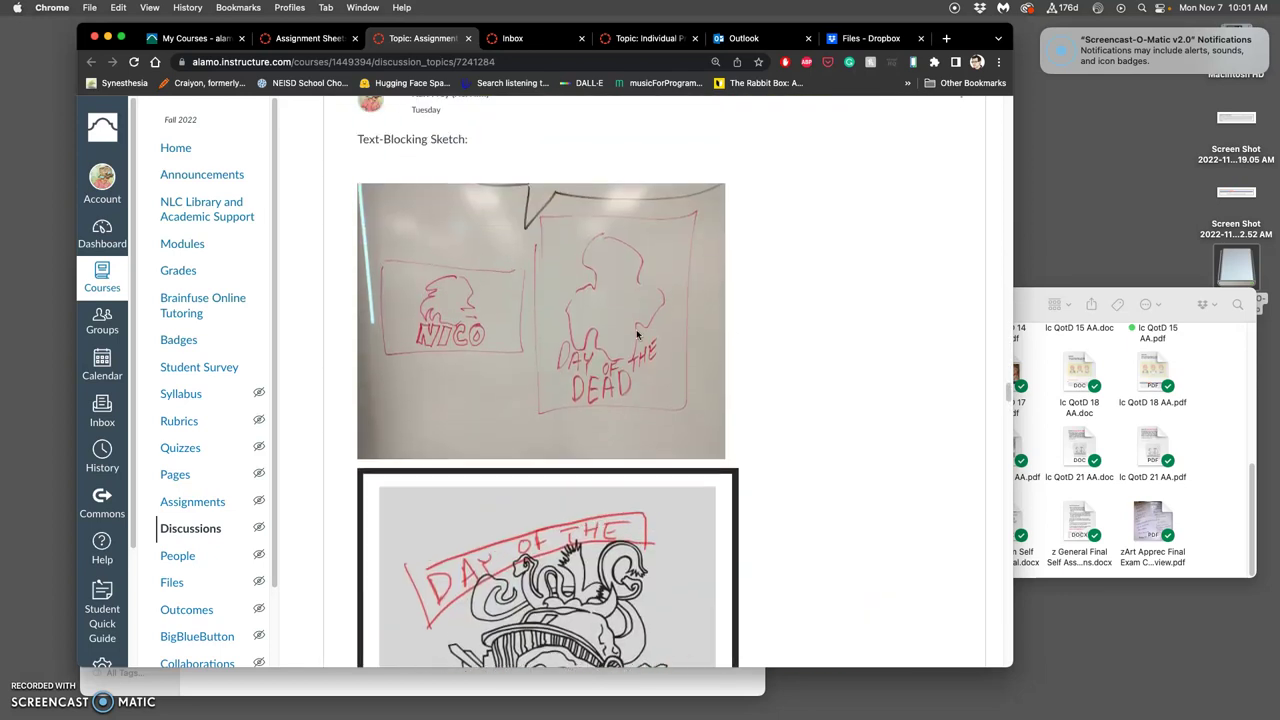
scroll(636, 336, up, 1)
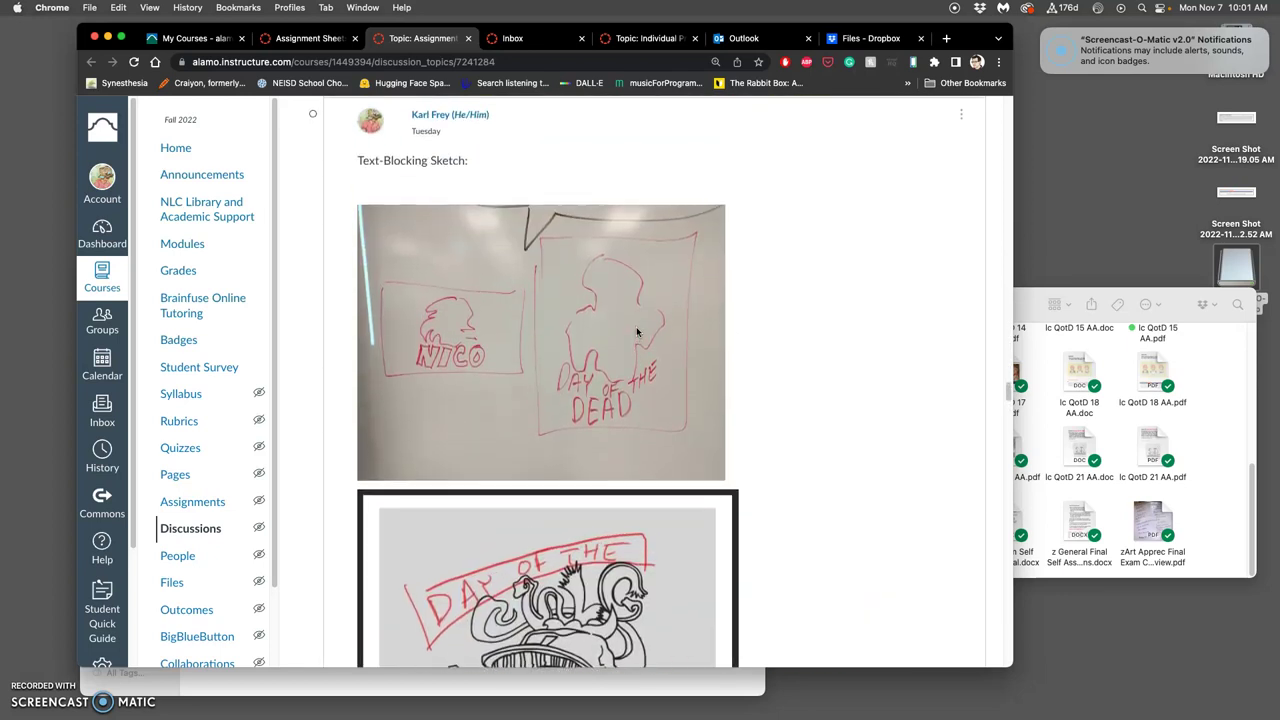
scroll(677, 327, down, 10)
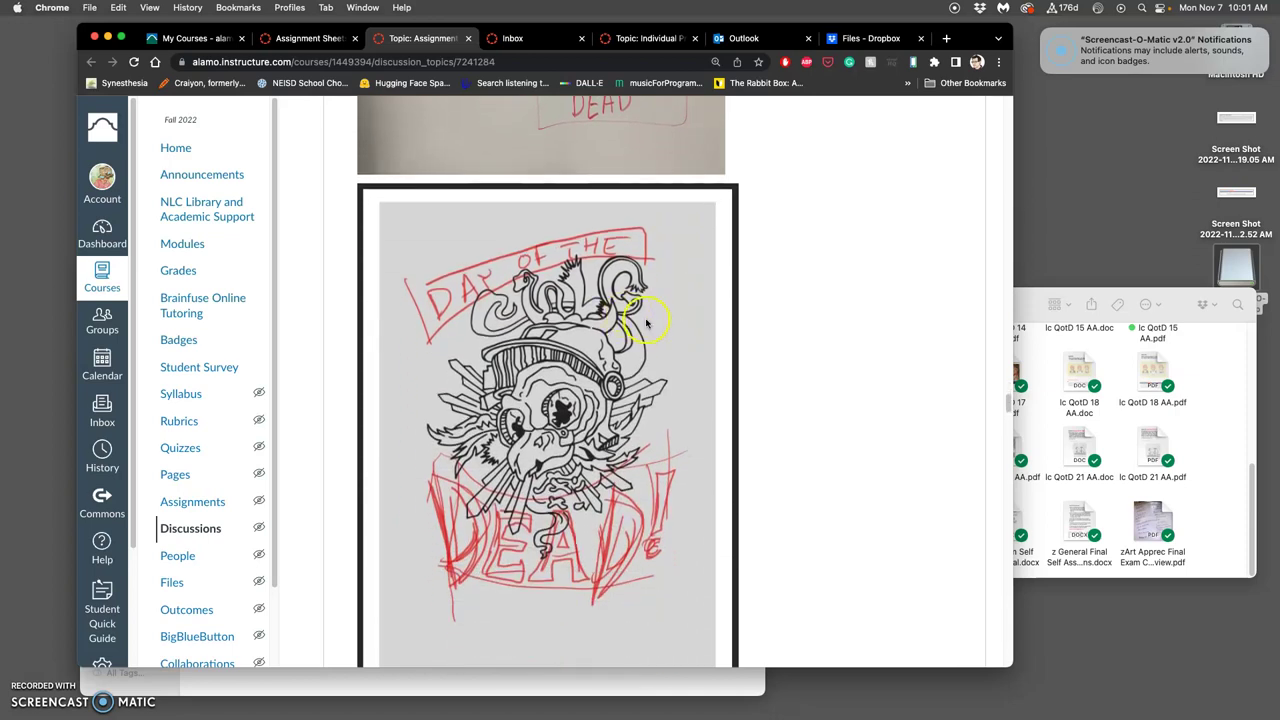
key(super+minus)
key(super+minus)
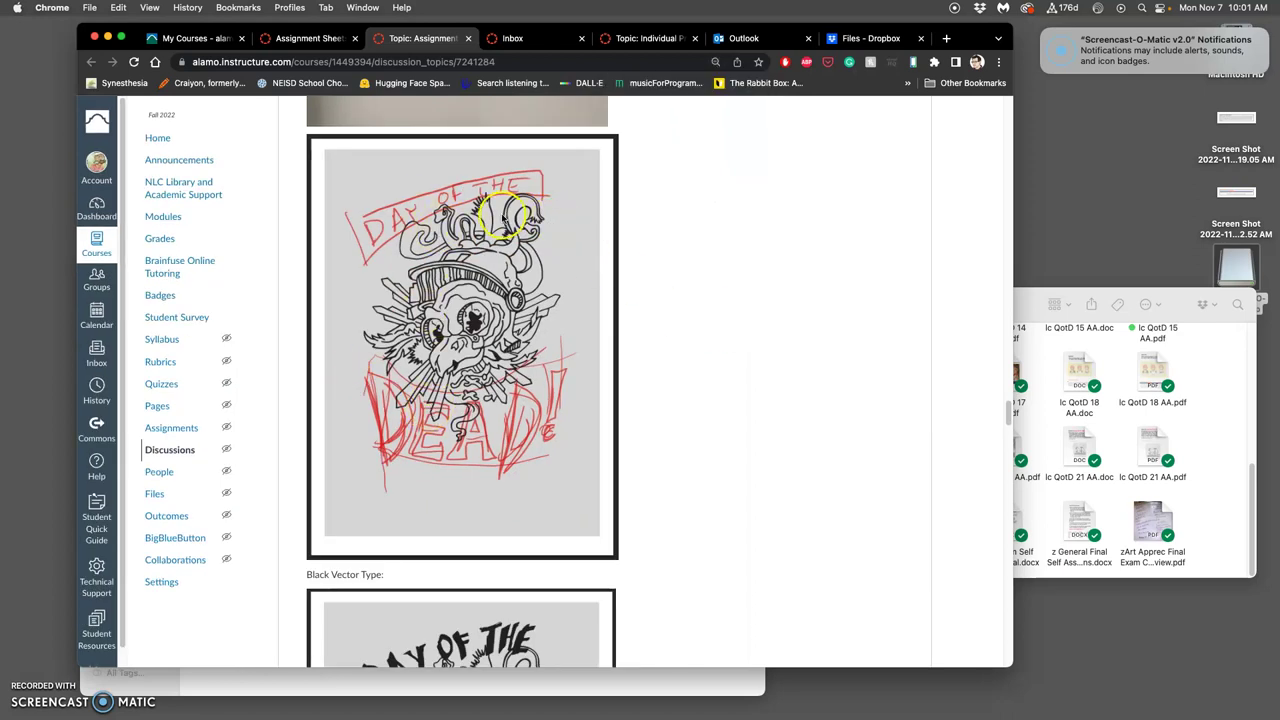
scroll(504, 221, down, 8)
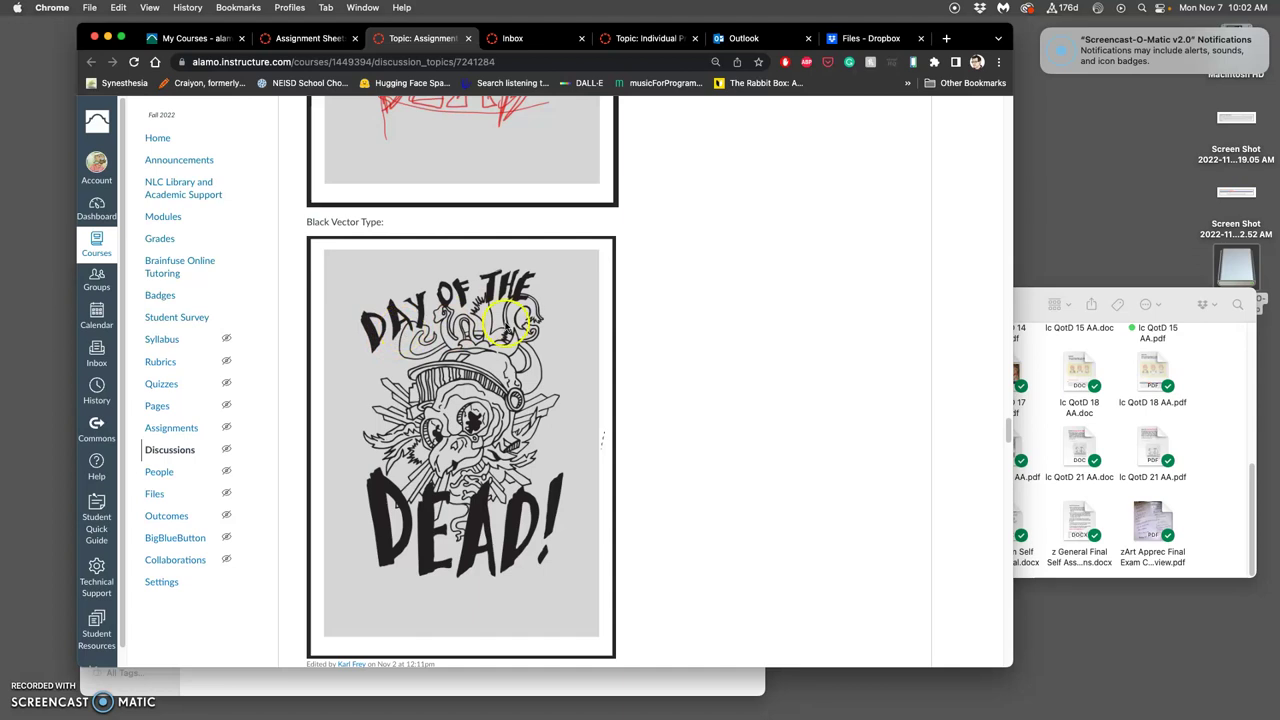
scroll(450, 330, down, 5)
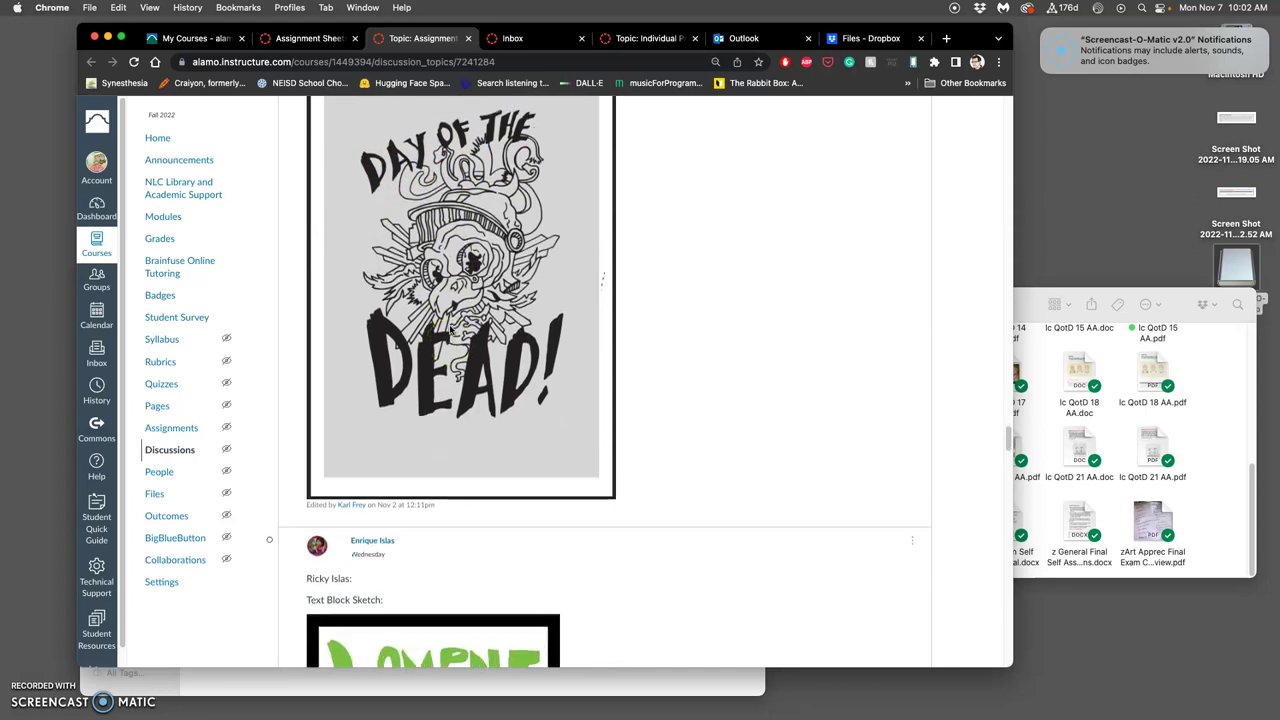
scroll(458, 258, up, 3)
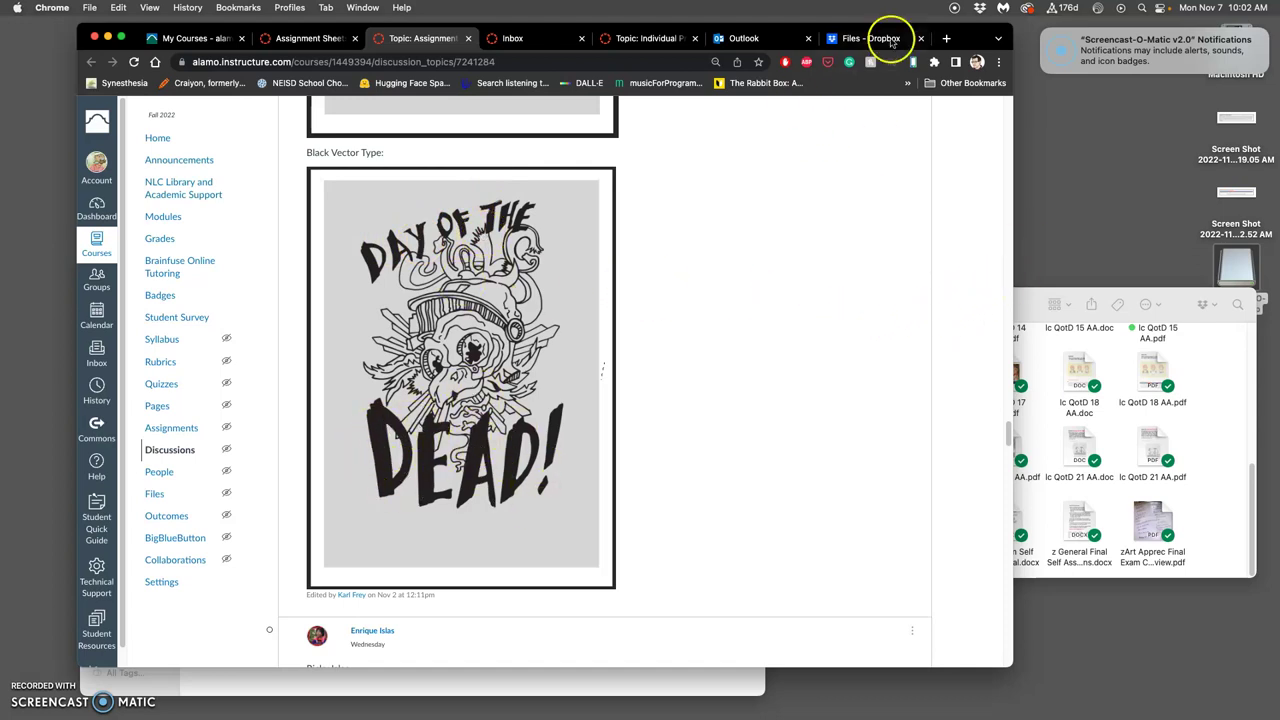
- Open the Dropbox folder and go through accd > ~ACCD AGENDA SCRIPTS > 0-Fall 2022 > 2348 Digital Art I
click(981, 9)
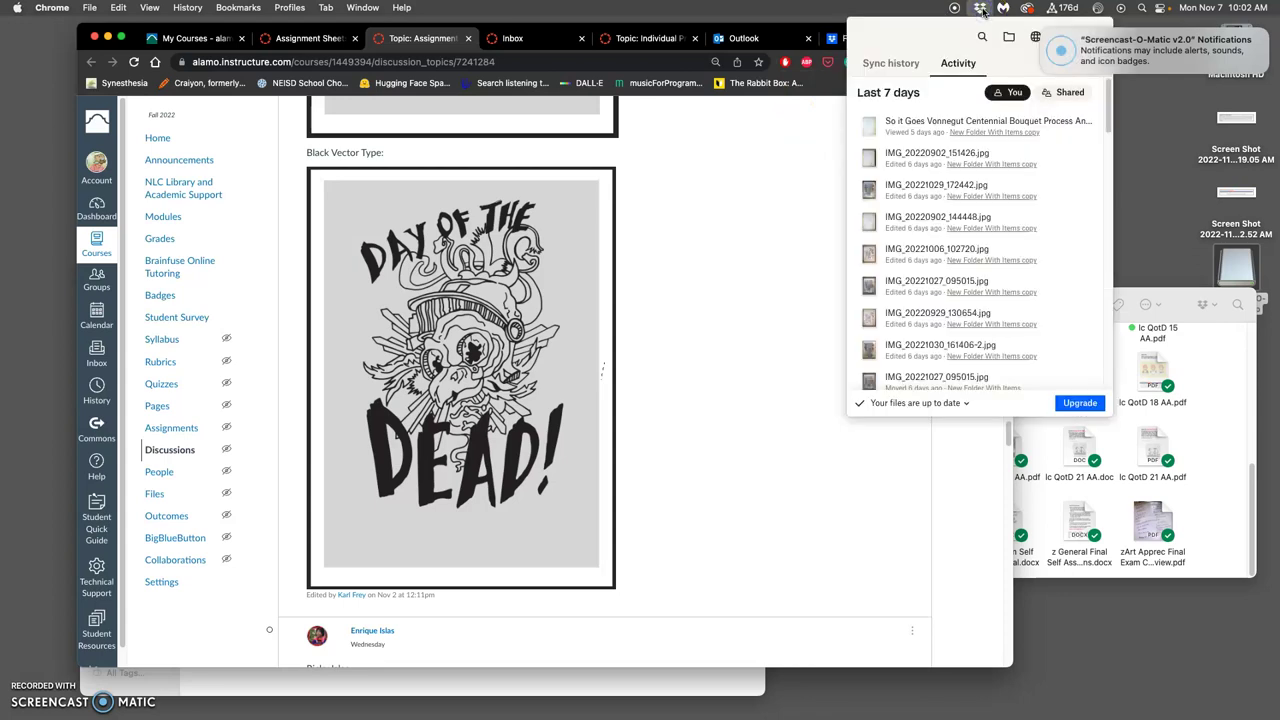
click(1009, 36)
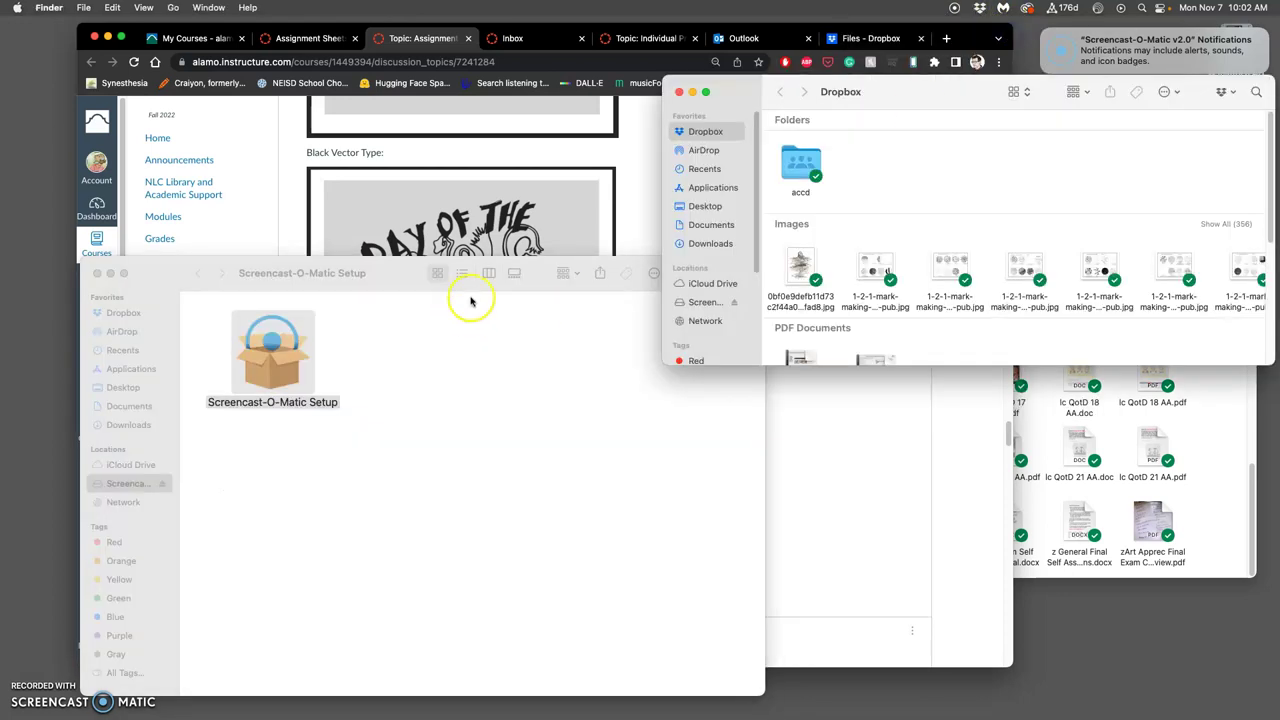
double_click(801, 165)
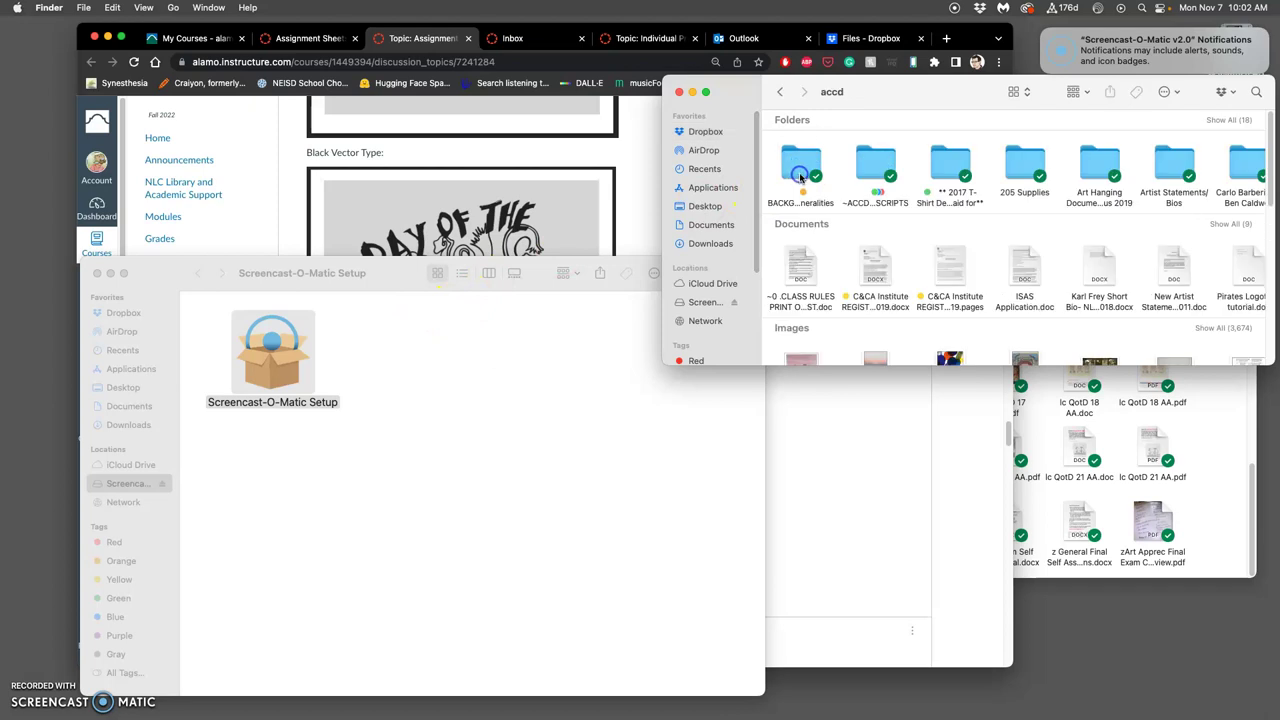
click(884, 172)
double_click(884, 172)
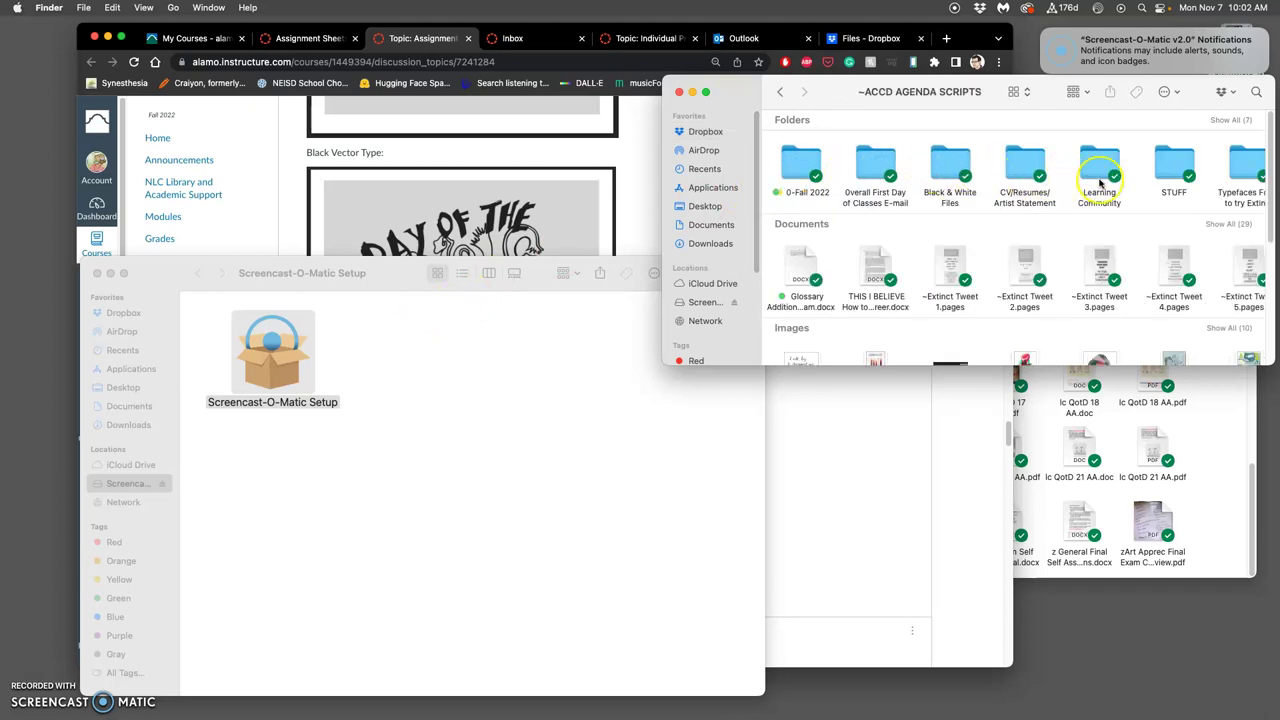
double_click(809, 166)
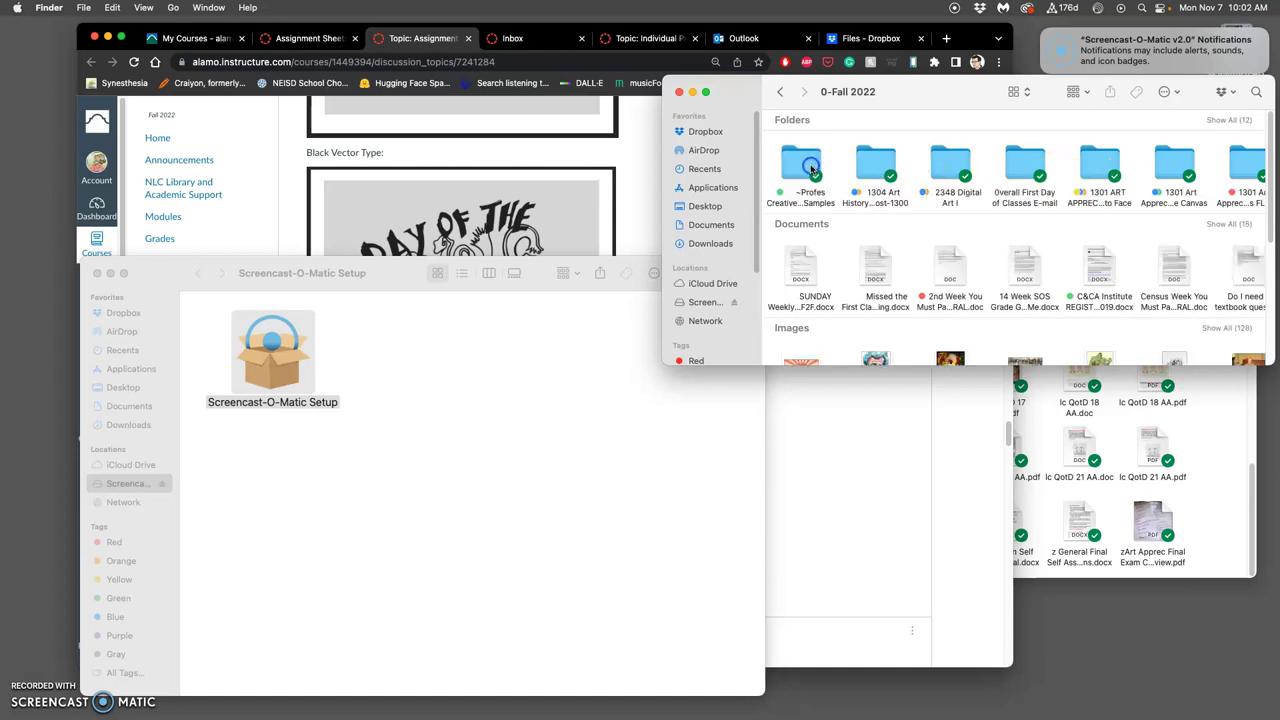
double_click(950, 168)
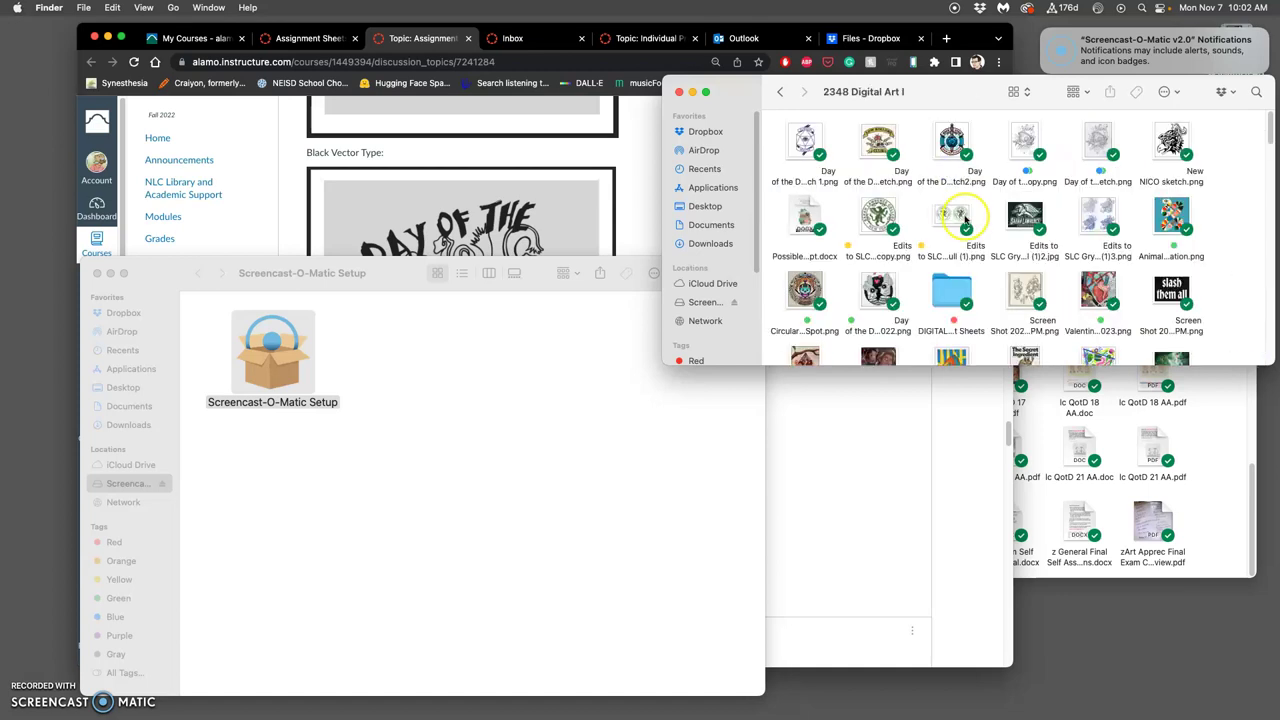
- Open the Assign #6 Poster Layout folder and the skull line-art EPS file
scroll(965, 220, down, 10)
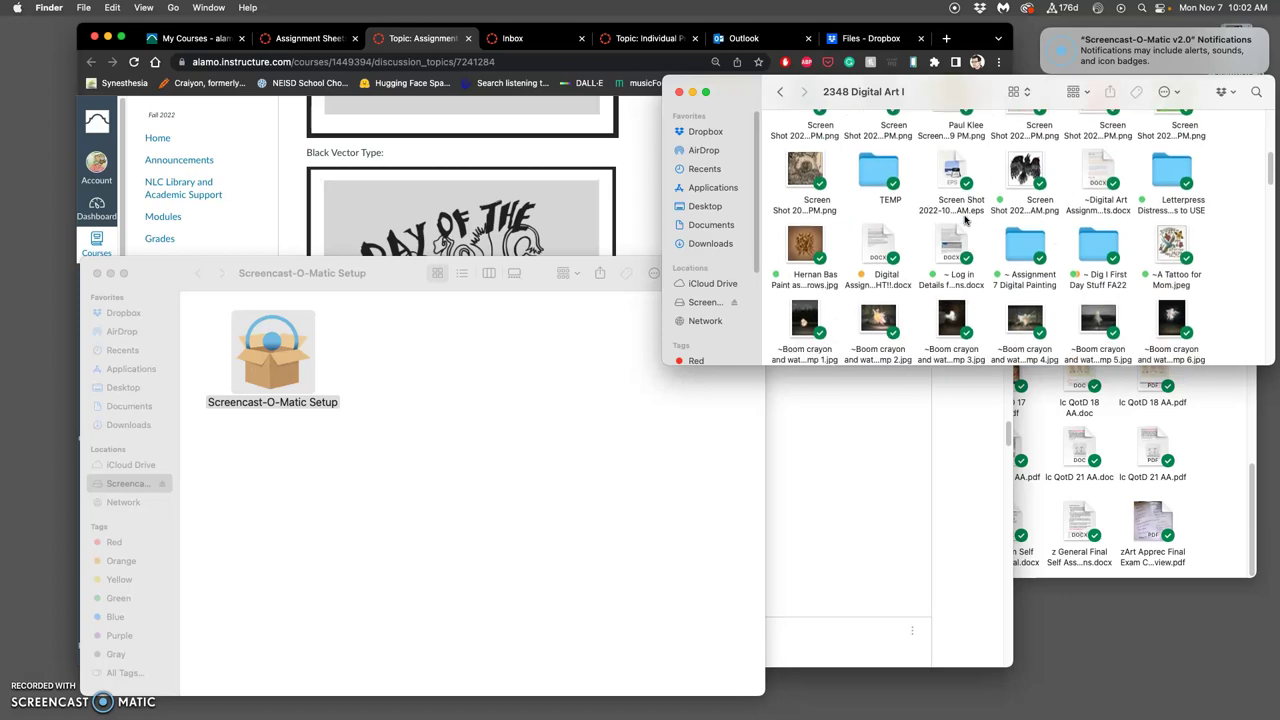
scroll(965, 220, down, 8)
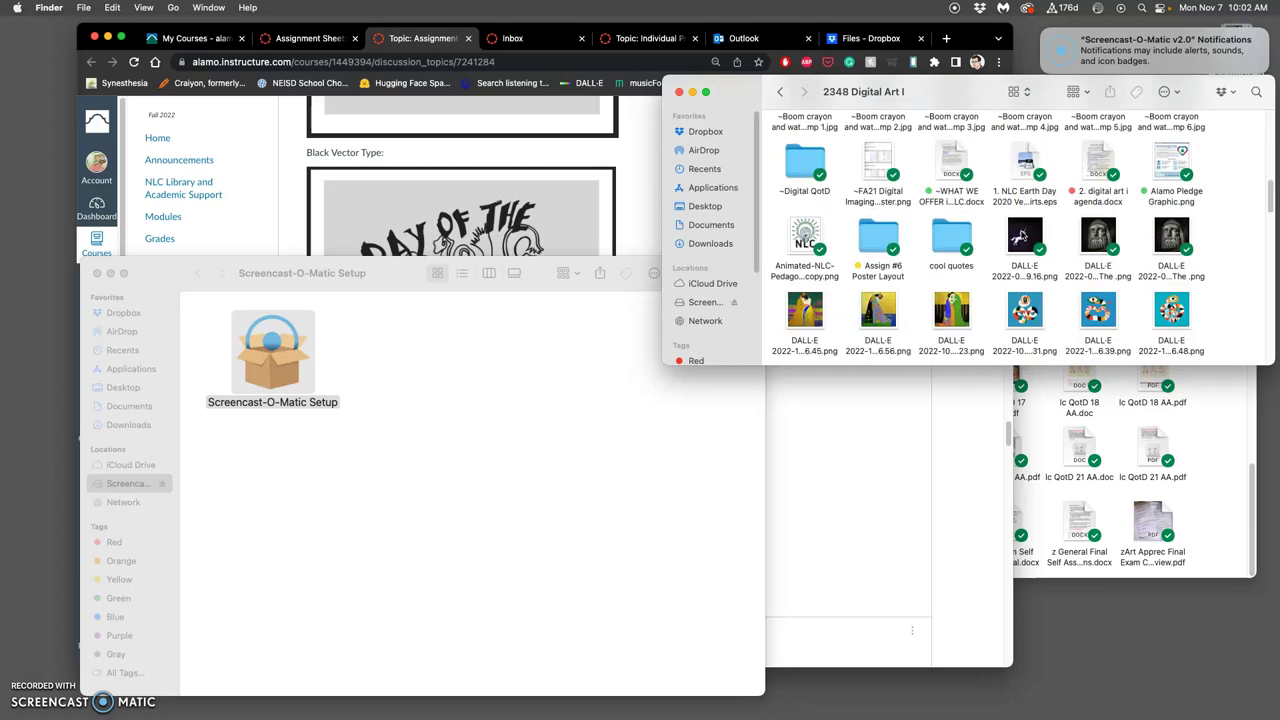
double_click(878, 237)
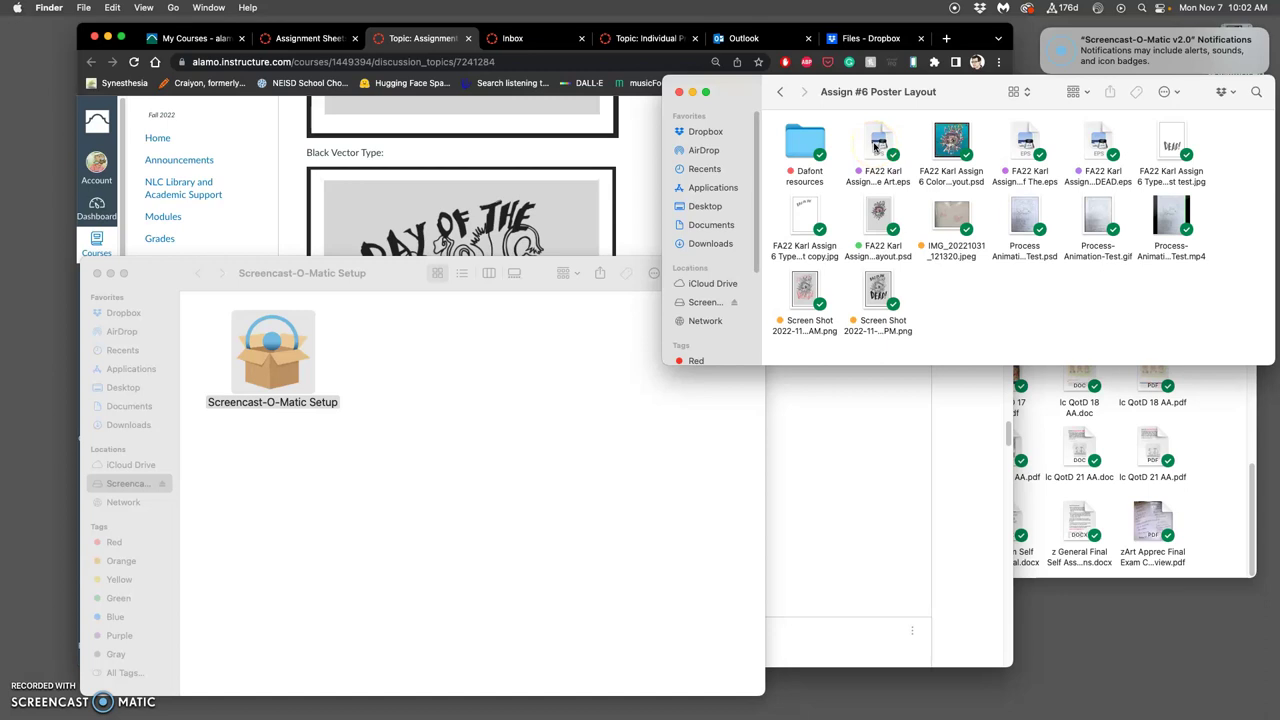
double_click(875, 146)
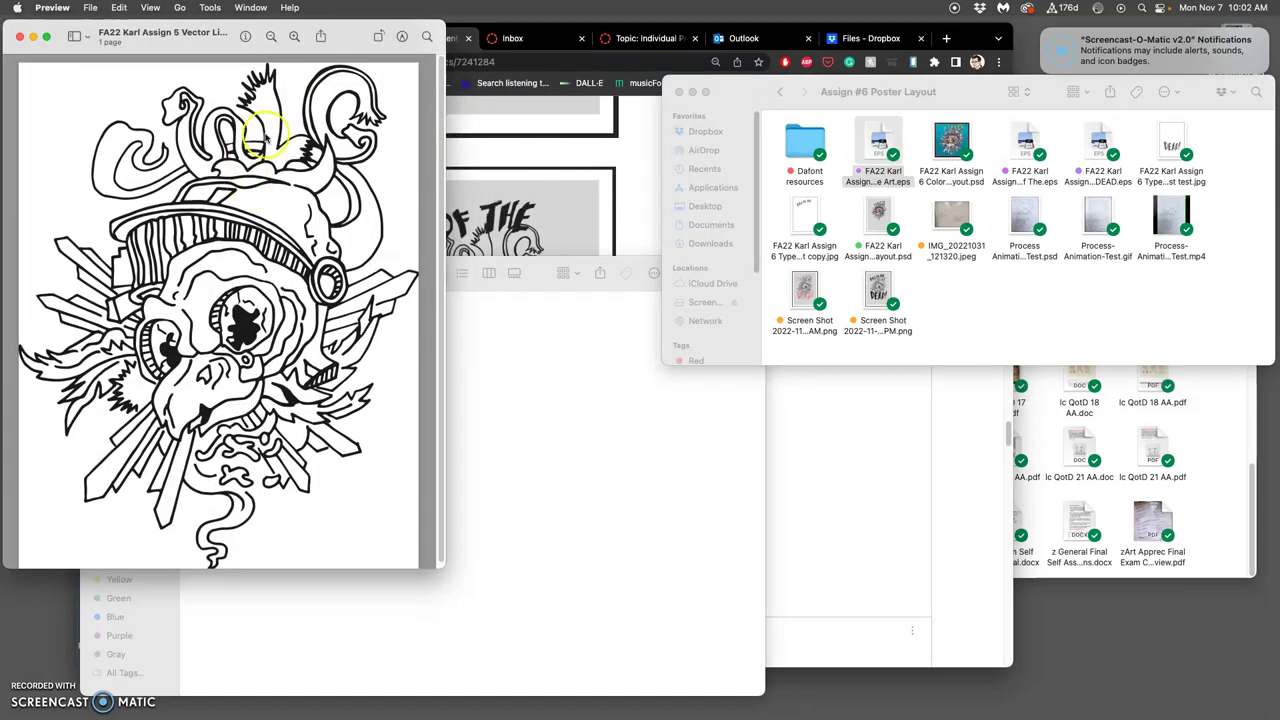
- Close the line-art preview and view the 'f The.eps' DAY OF THE lettering file up close
click(19, 38)
click(1030, 145)
double_click(1035, 147)
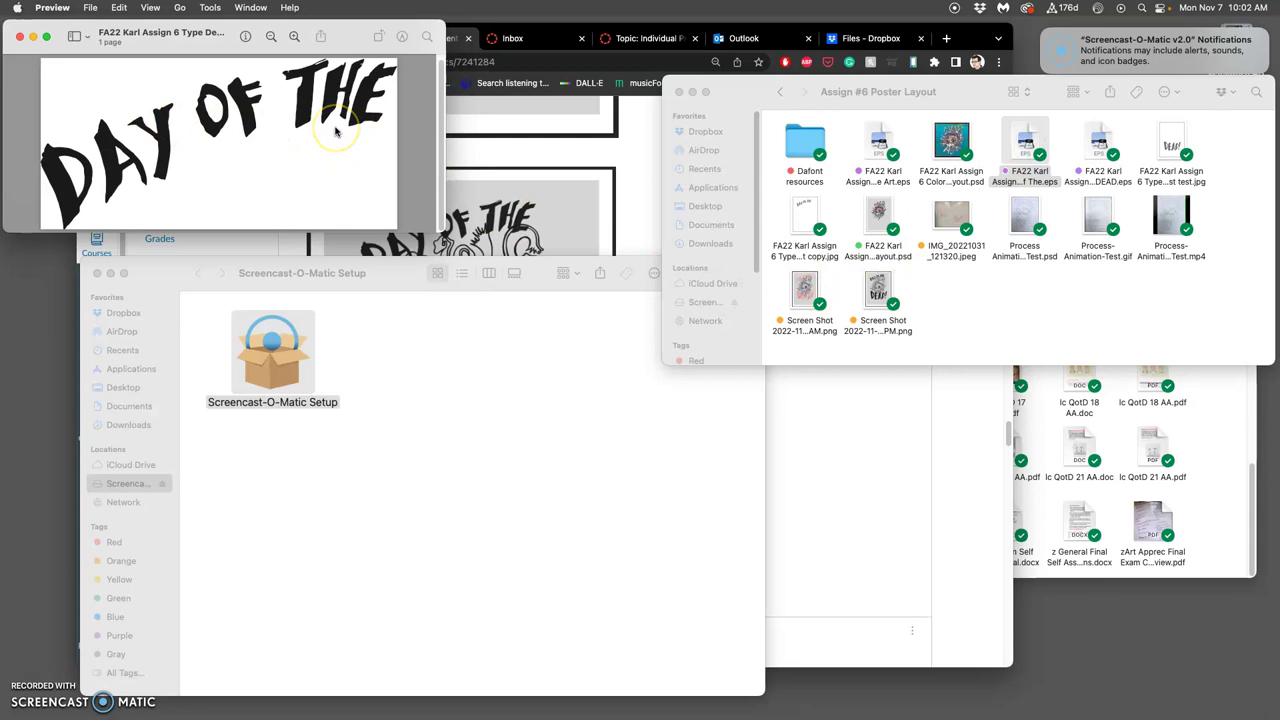
scroll(335, 131, up, 10)
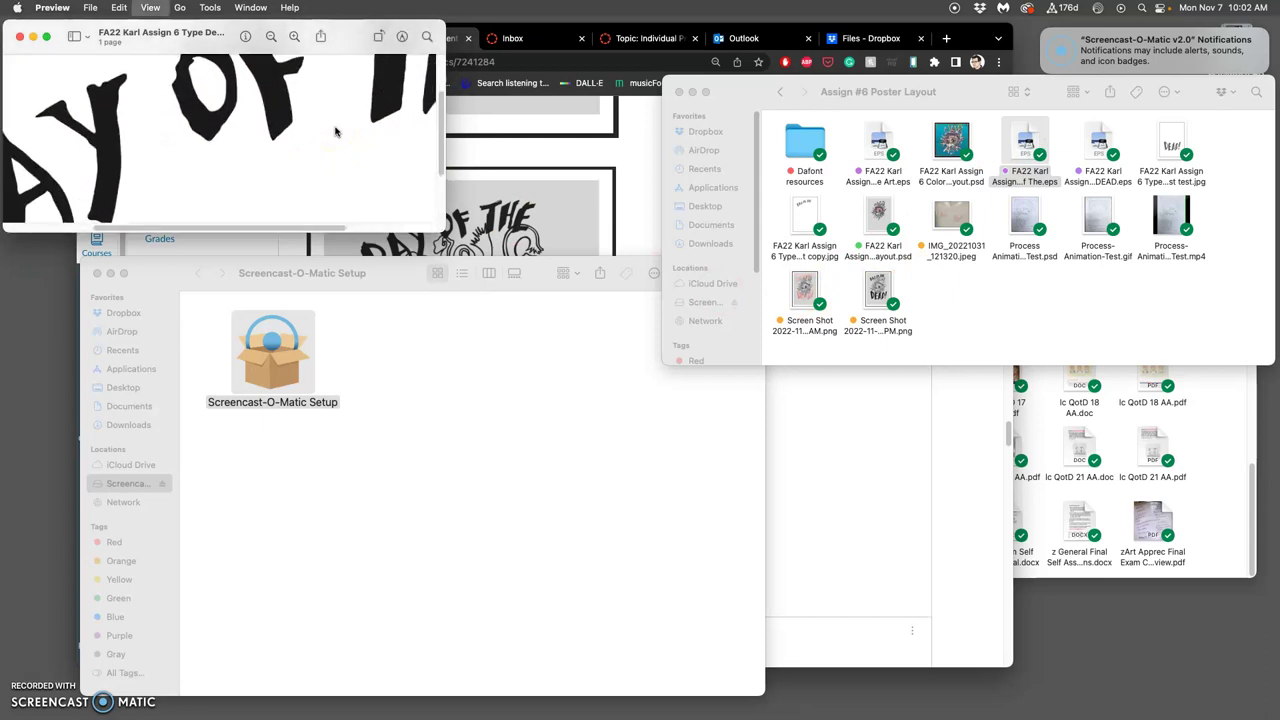
scroll(335, 131, up, 10)
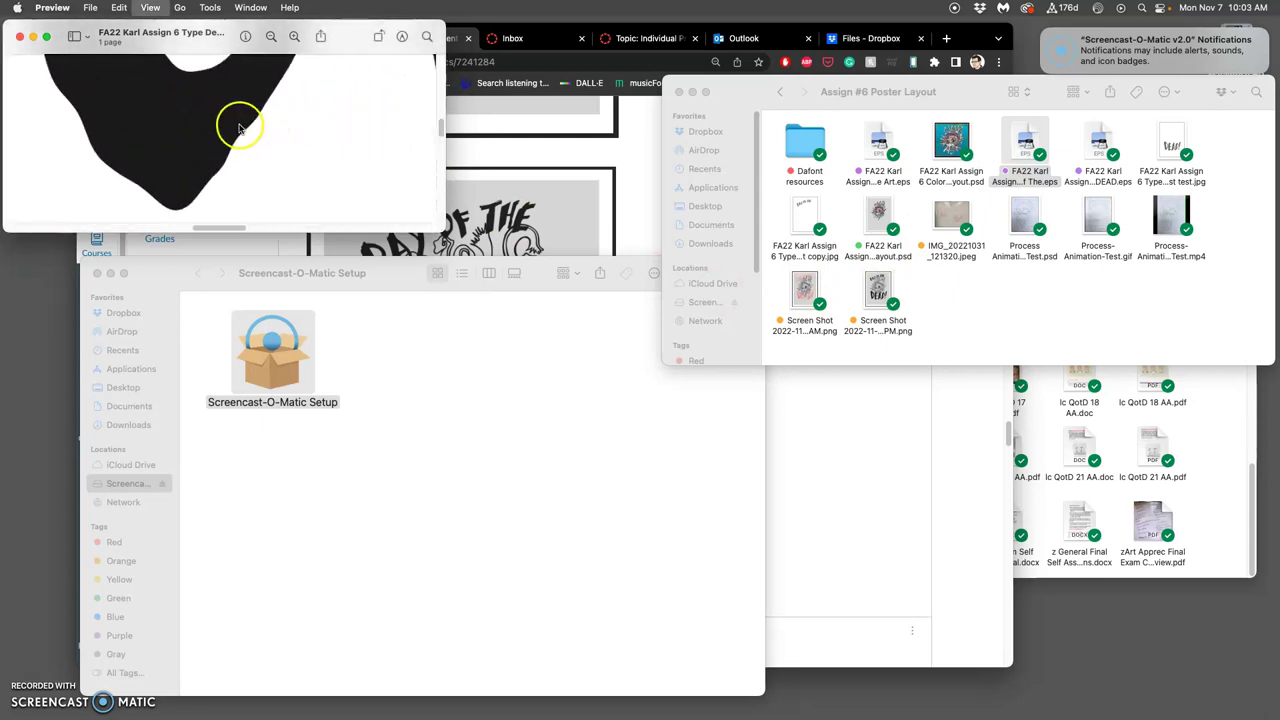
scroll(294, 134, up, 2)
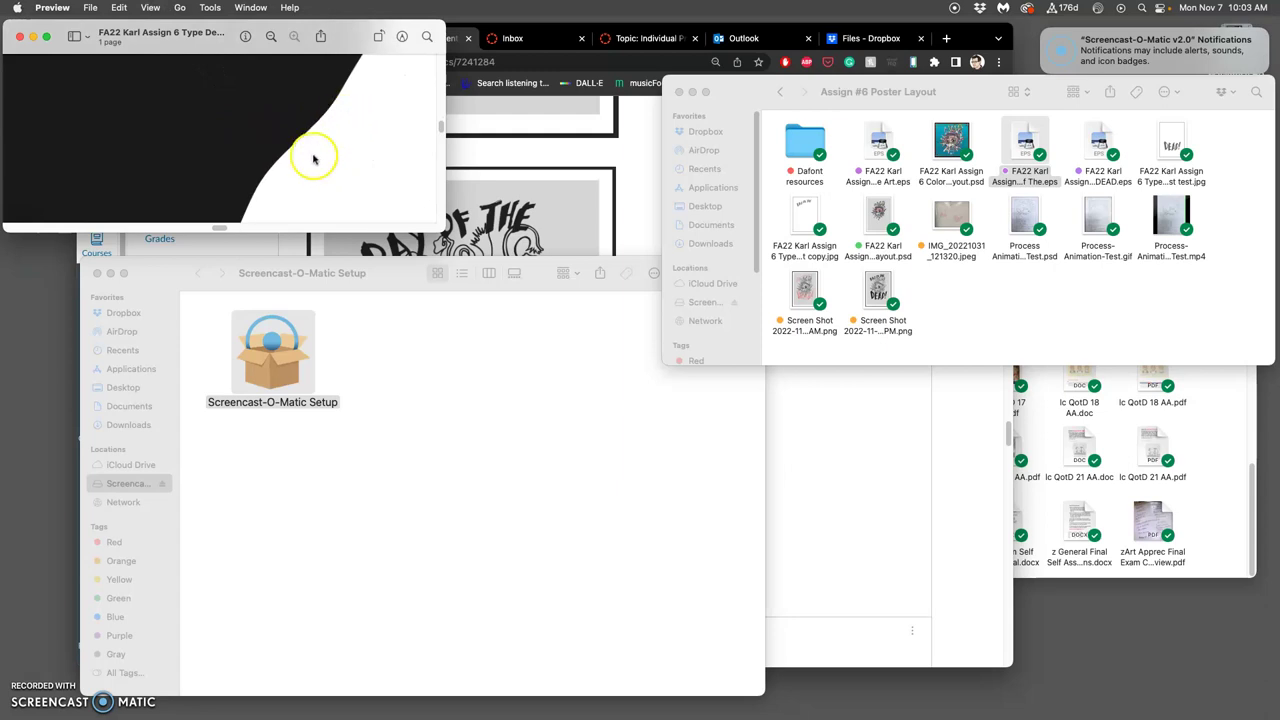
- Close the DAY OF THE preview, then review and close the DEAD.eps lettering file
click(22, 37)
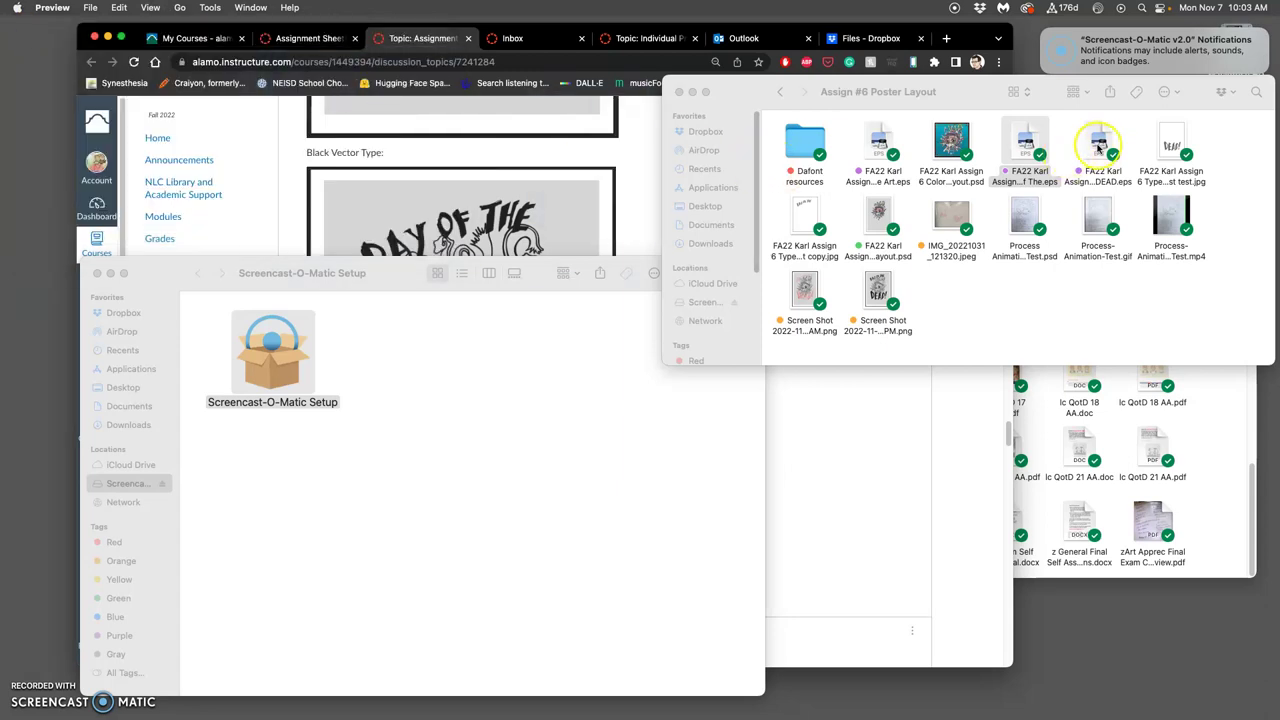
double_click(1098, 147)
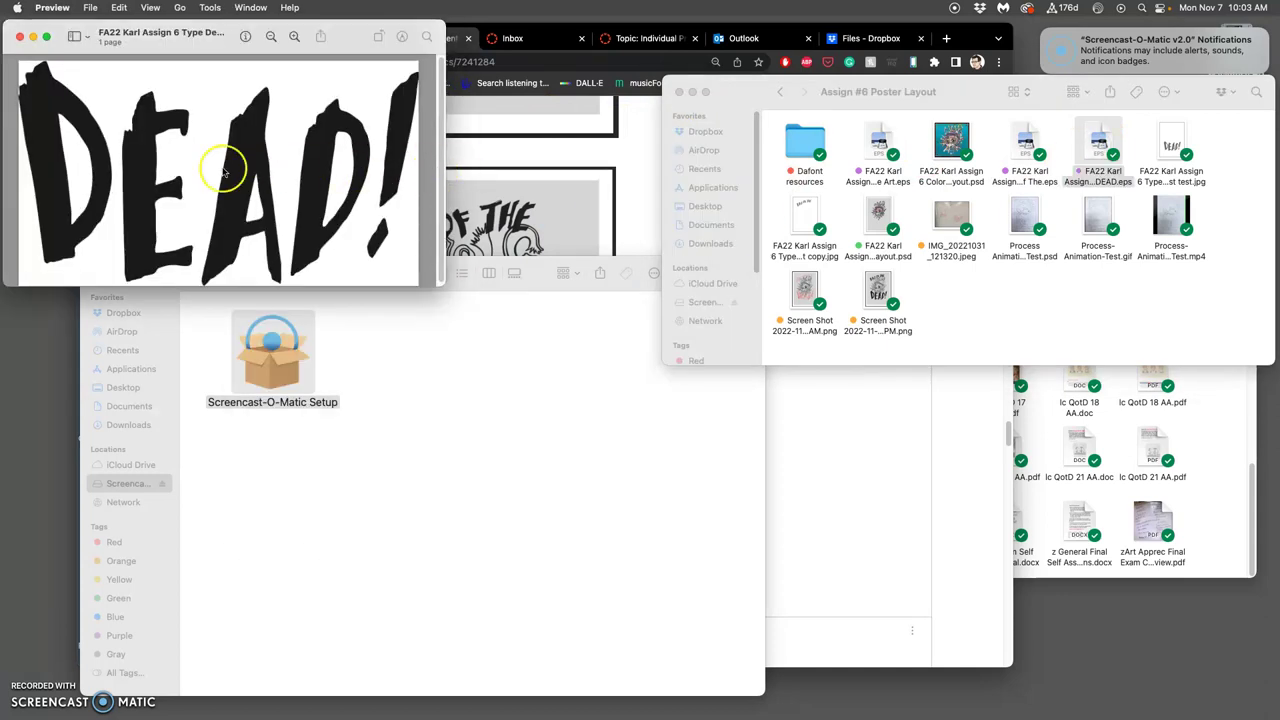
click(20, 38)
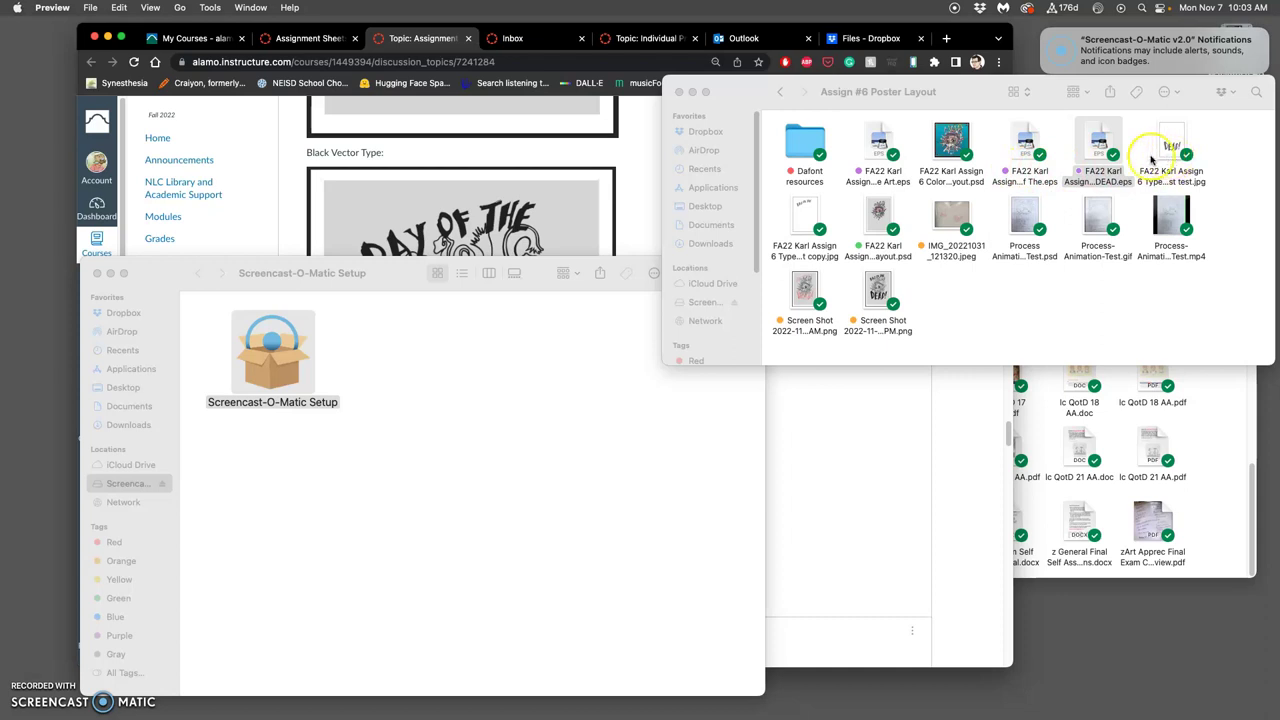
- Open the Type Design Poster Layout file in Photoshop and hide Layer 1's coloured artwork
click(885, 222)
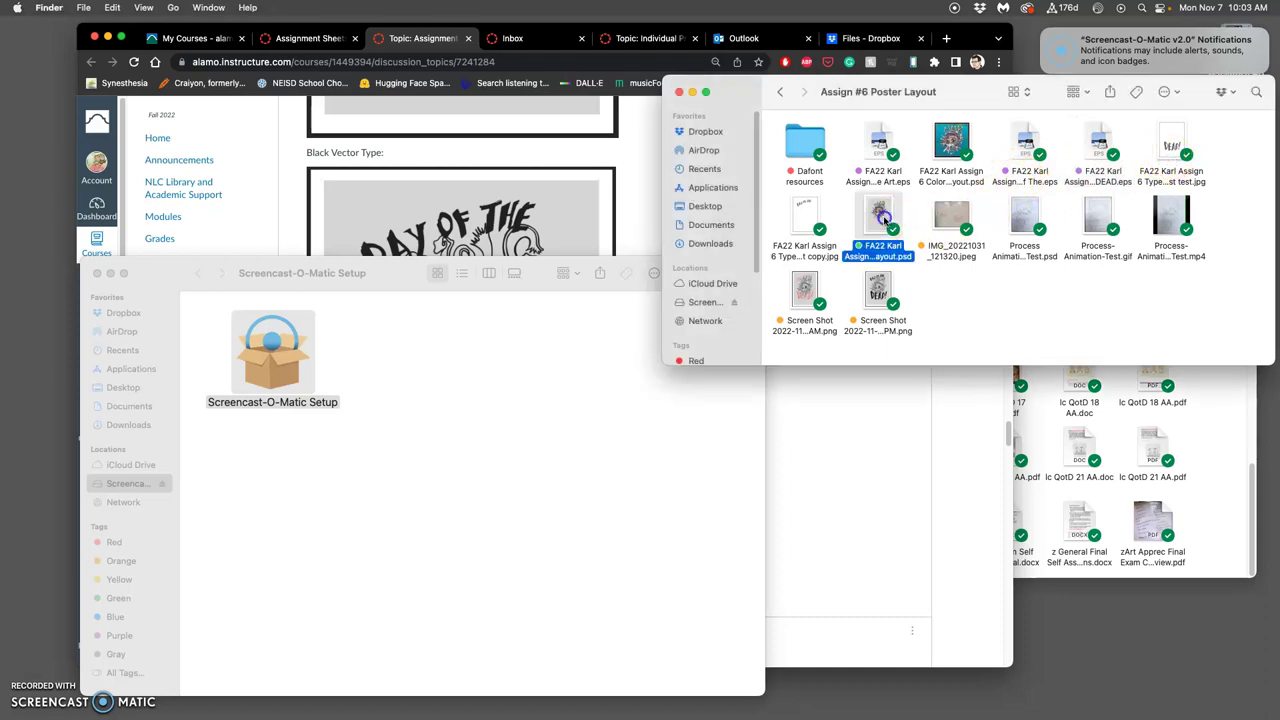
double_click(885, 222)
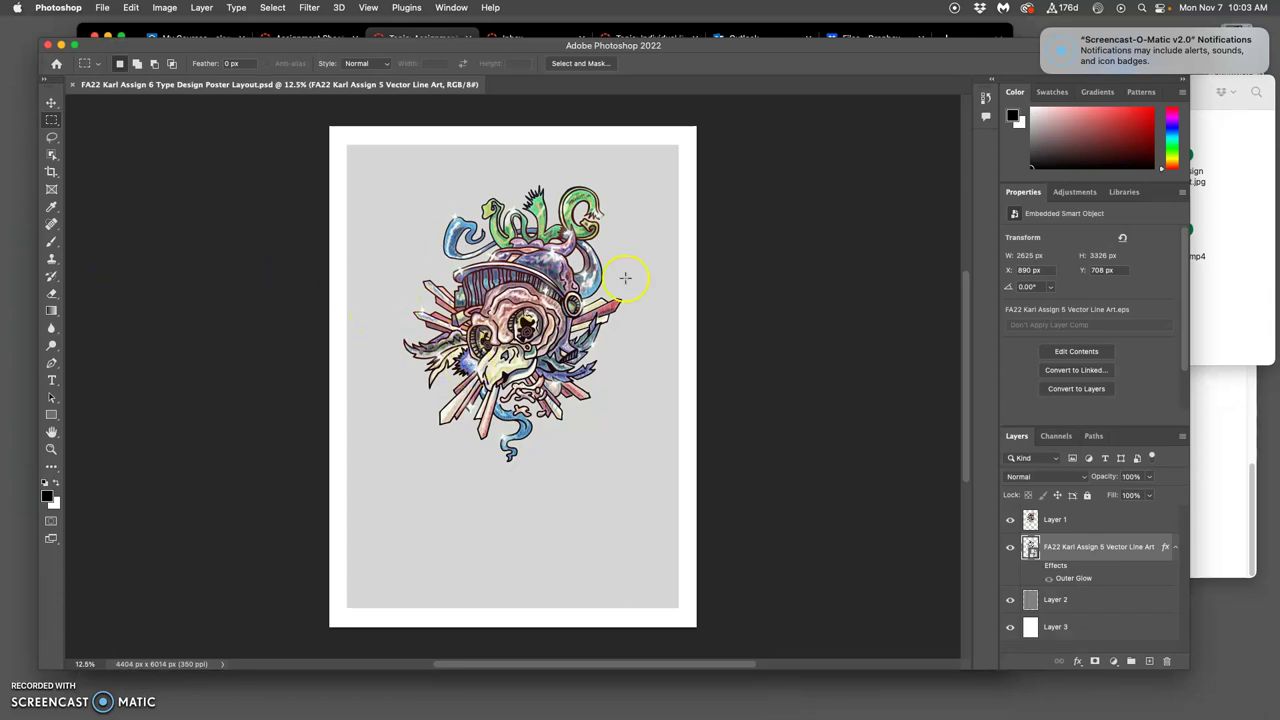
click(1010, 519)
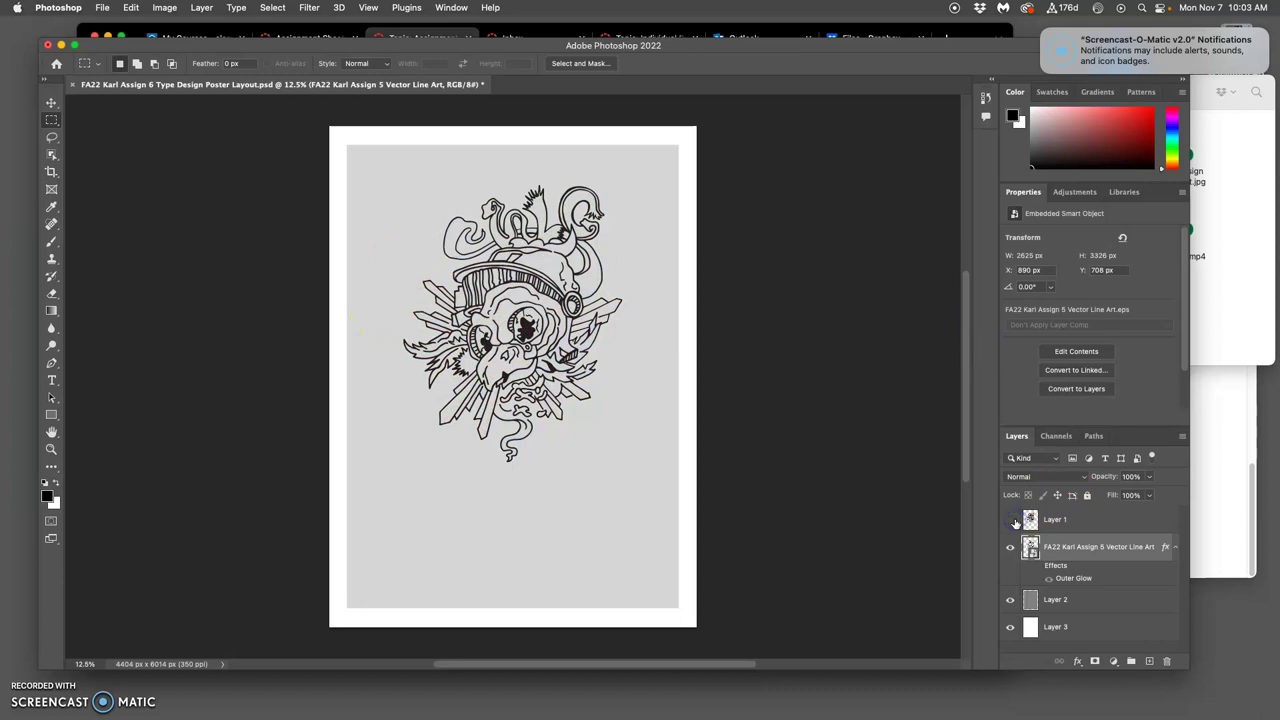
click(1008, 547)
click(1008, 547)
click(1240, 297)
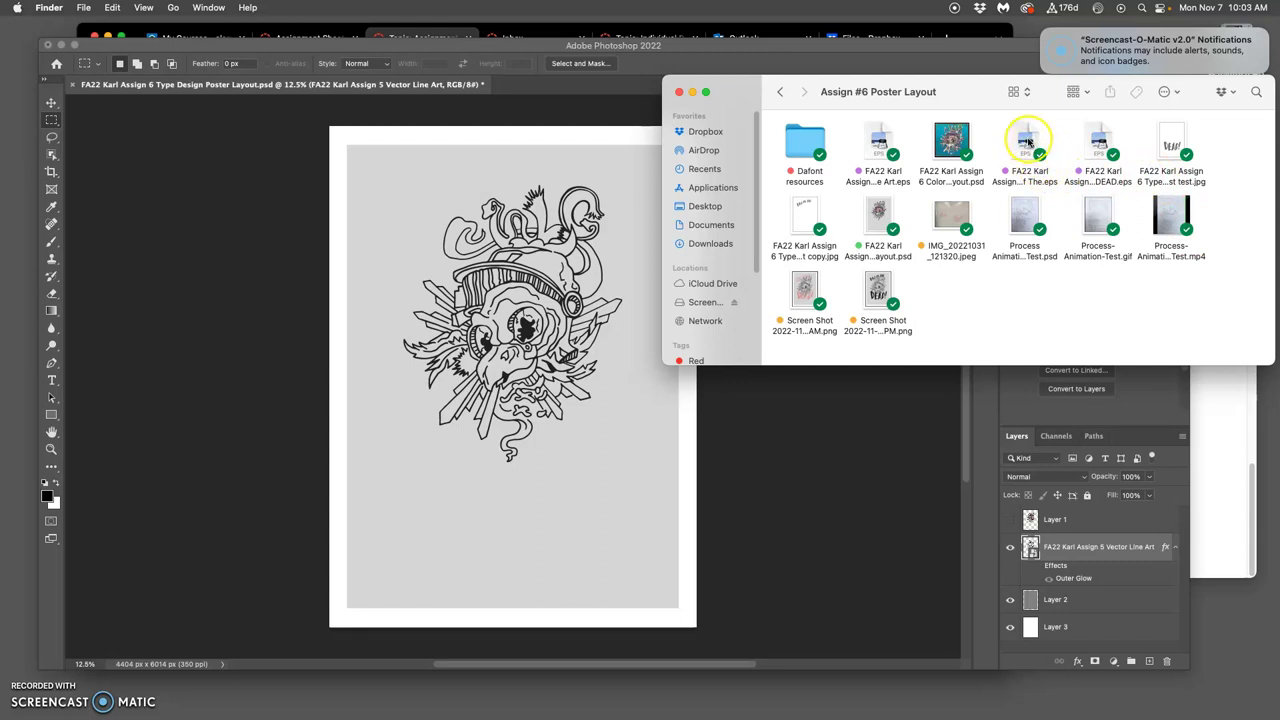
- Toggle Layer 1, grey panel and white base visibility, leaving the line-art skull over grey
click(1075, 530)
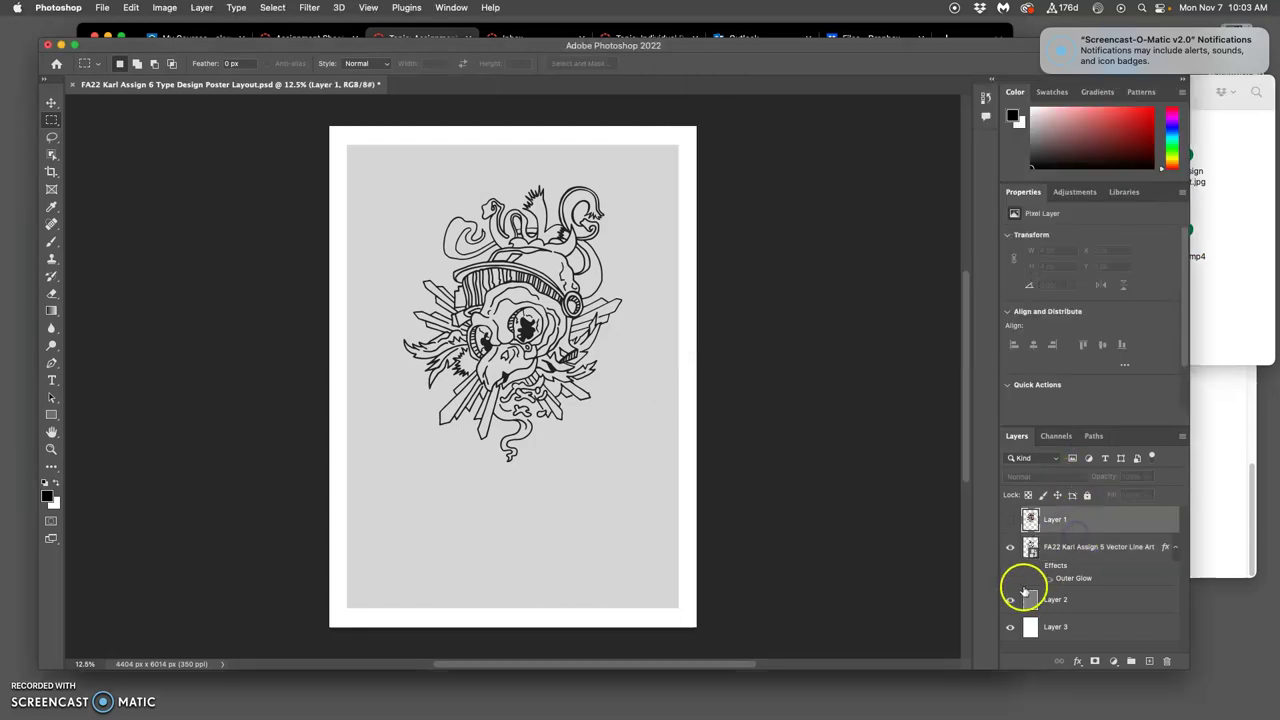
click(1009, 520)
click(1009, 520)
click(1011, 599)
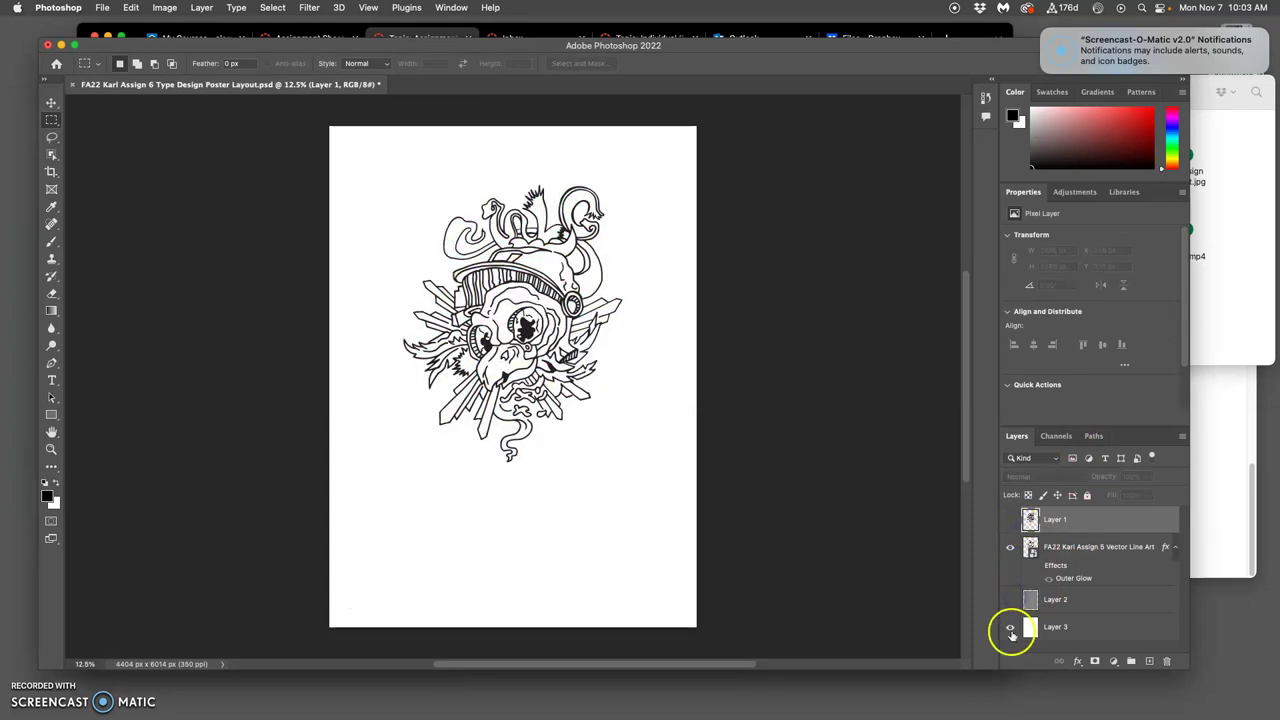
click(1009, 627)
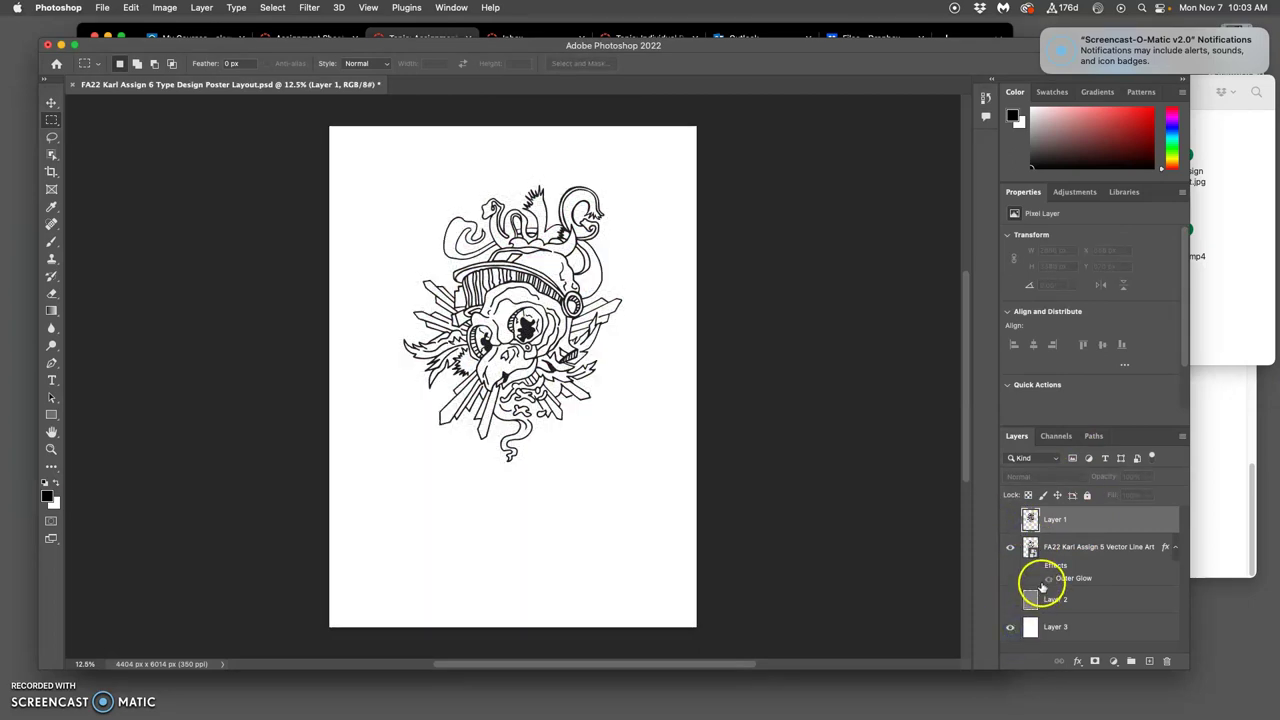
click(1011, 600)
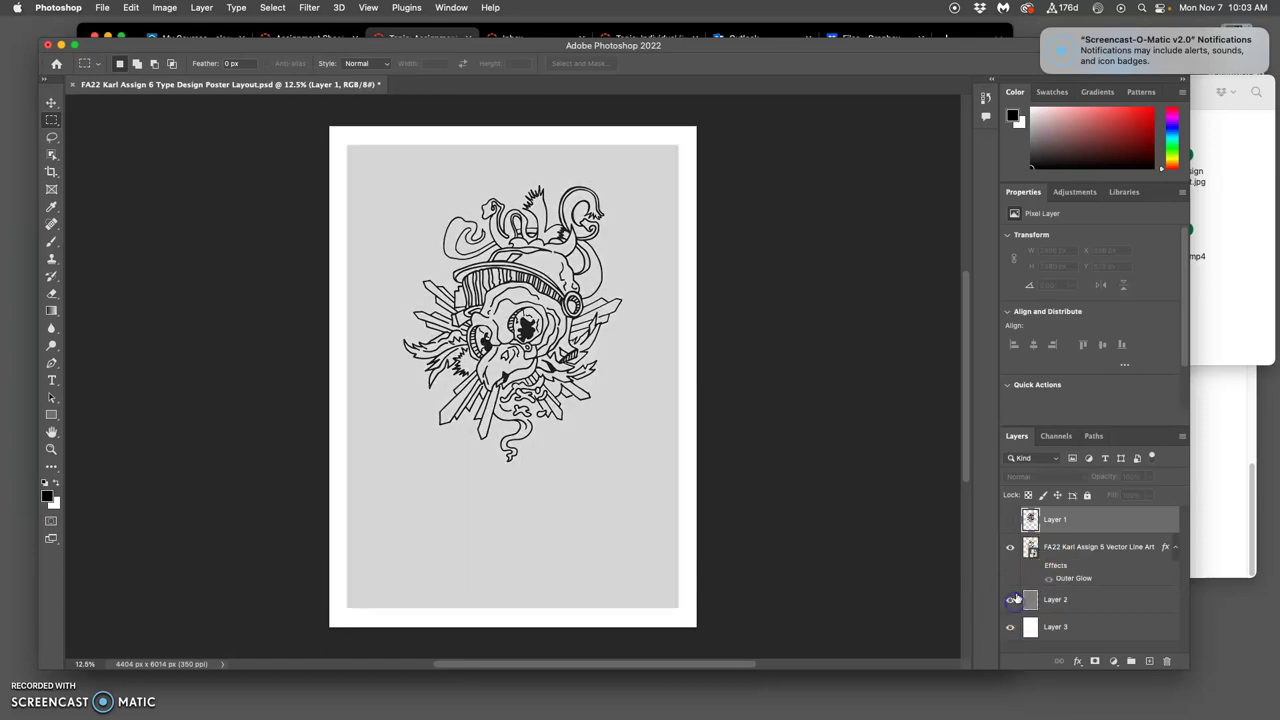
click(1236, 287)
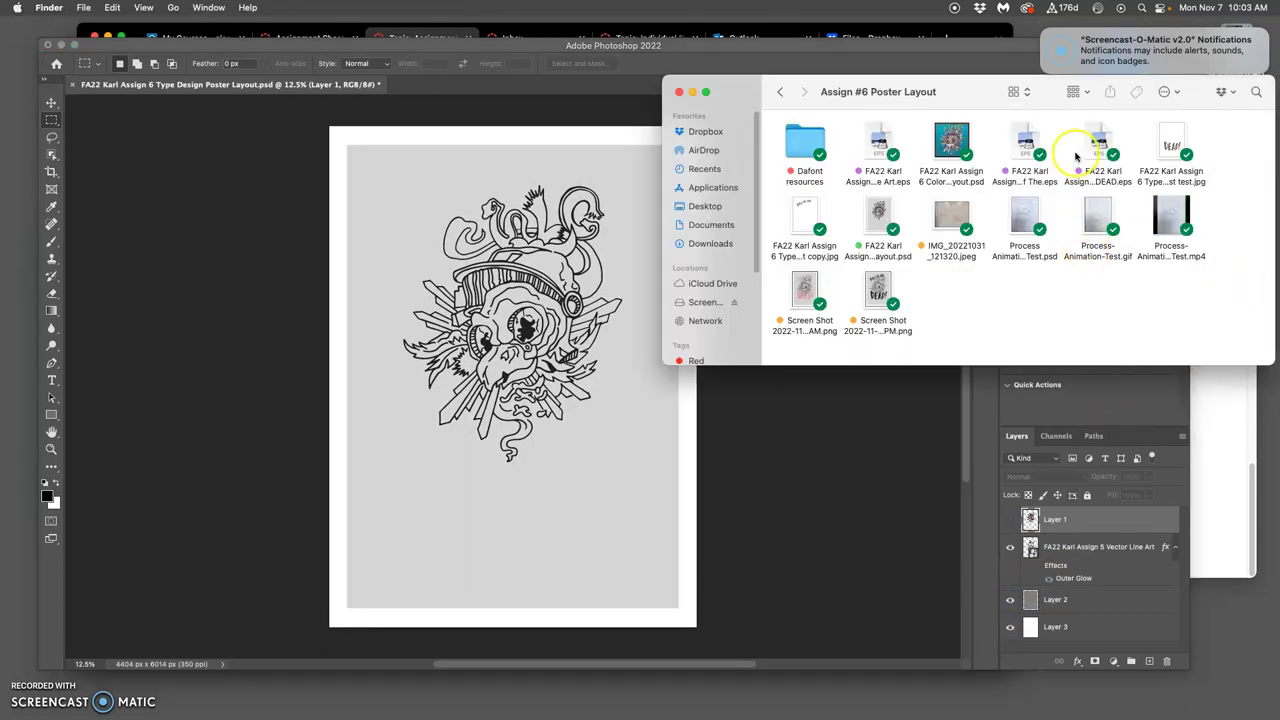
- Place the 'Day of The' EPS into the poster, move it to the top, and commit
drag(1027, 147, 491, 208)
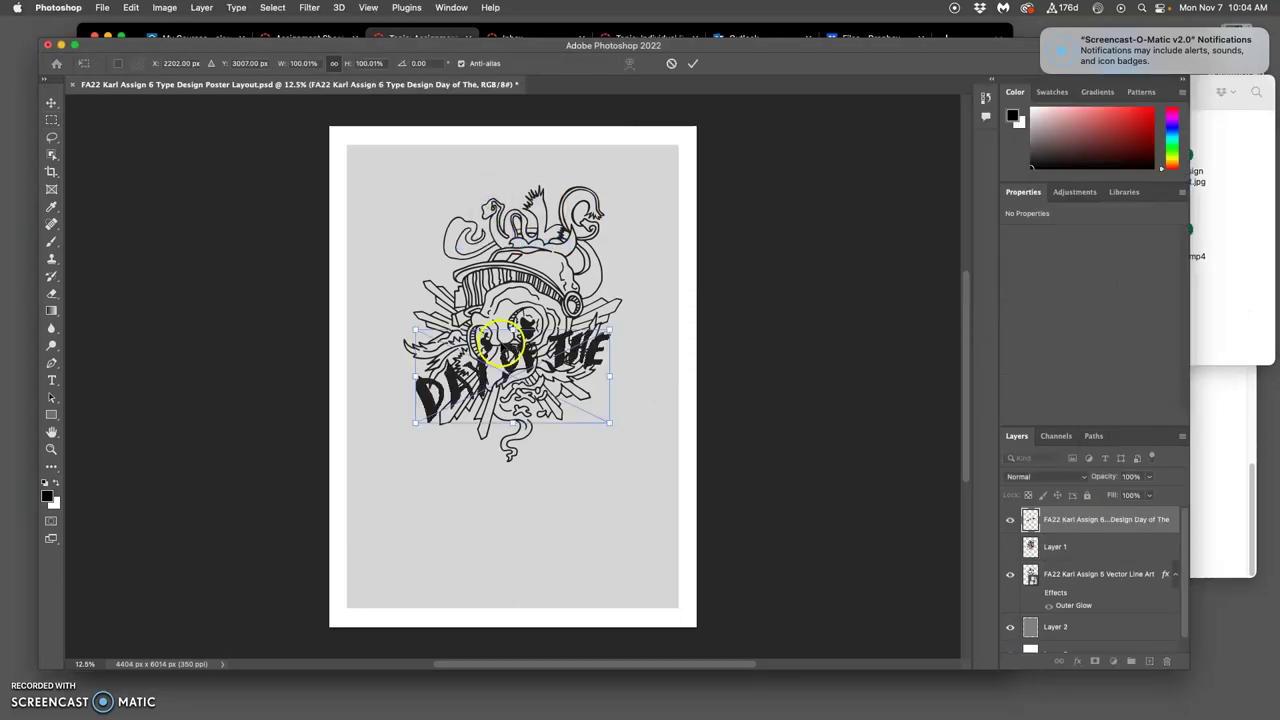
drag(512, 368, 505, 180)
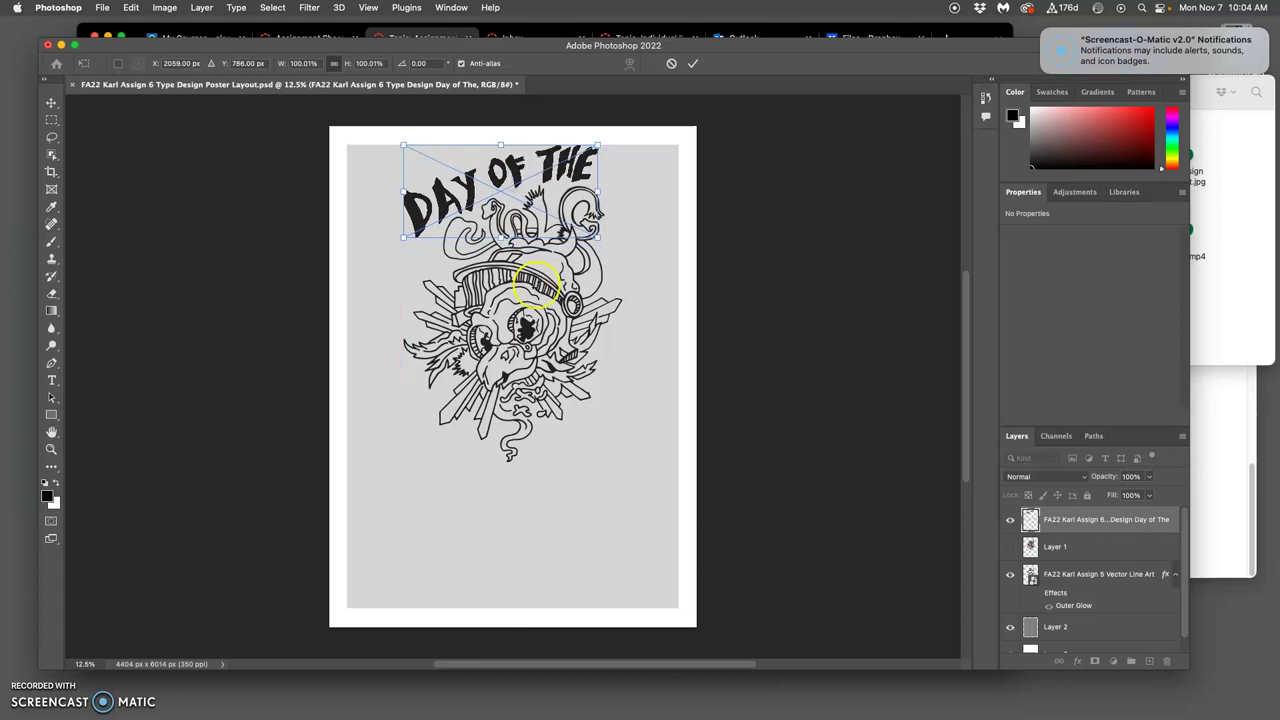
key(Return)
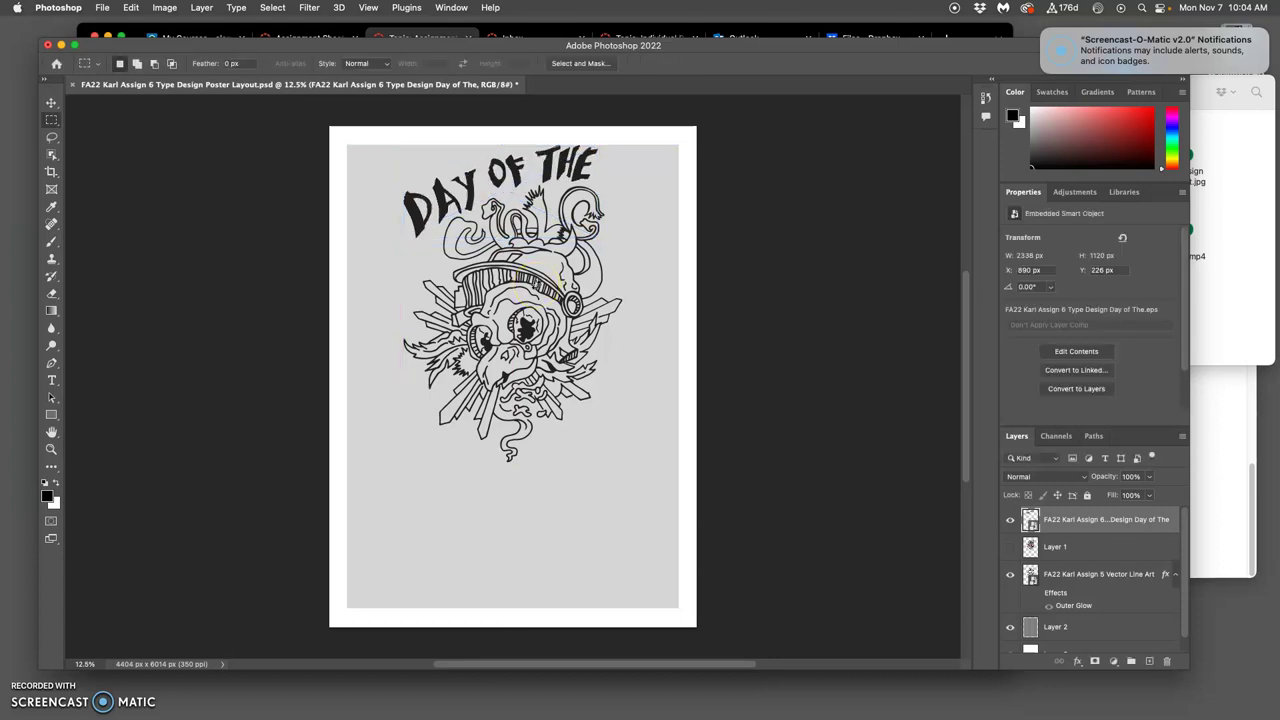
click(1229, 257)
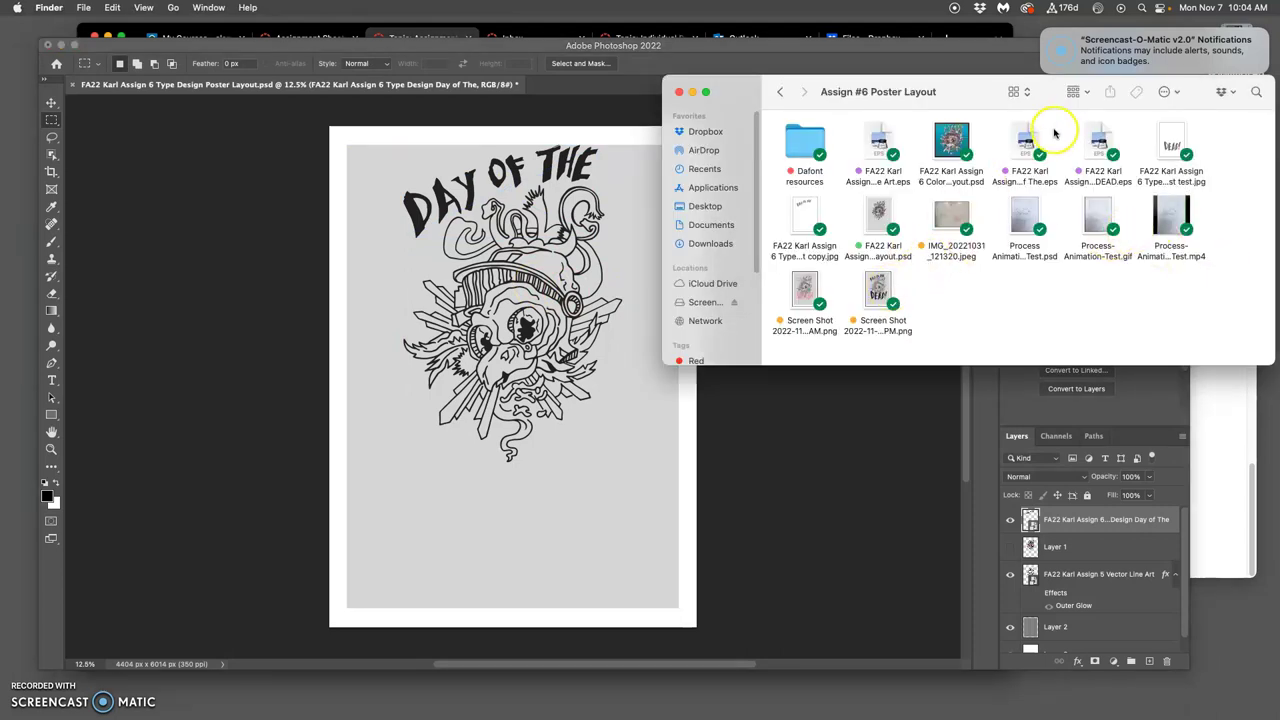
- Place the DEAD EPS into the poster, move it below the skull, and commit
drag(1036, 150, 593, 471)
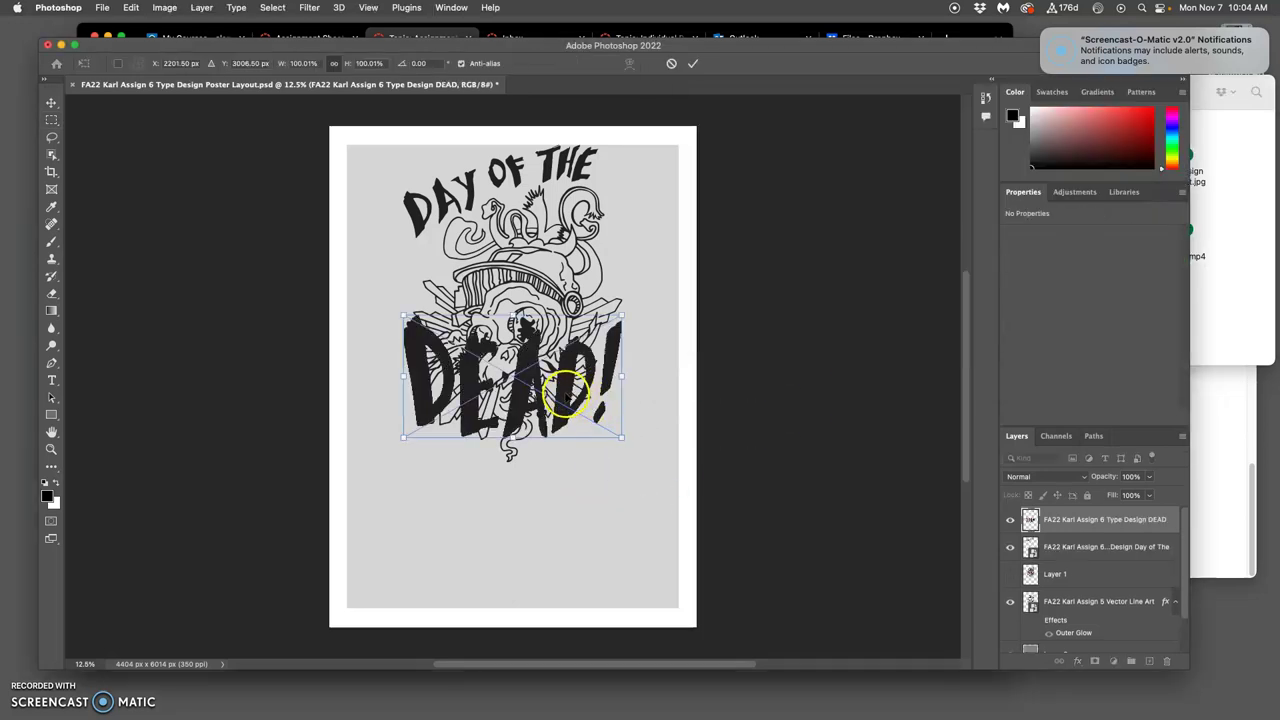
drag(566, 398, 572, 481)
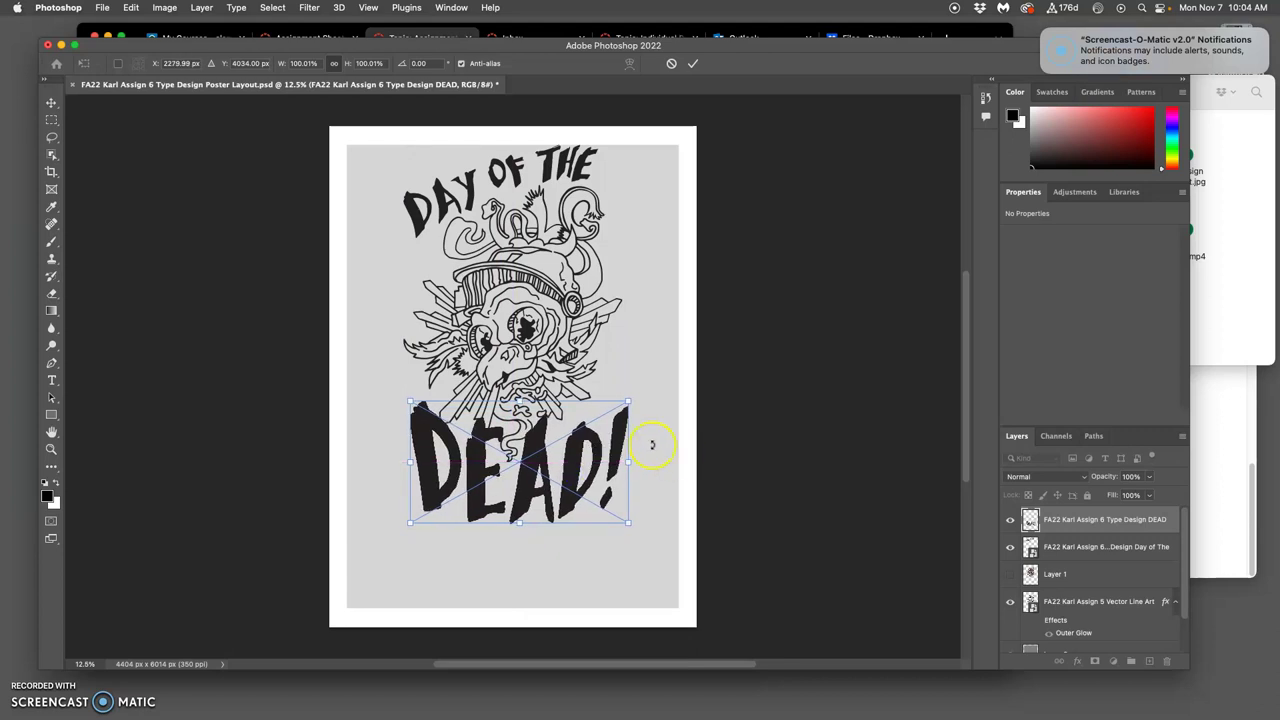
key(Return)
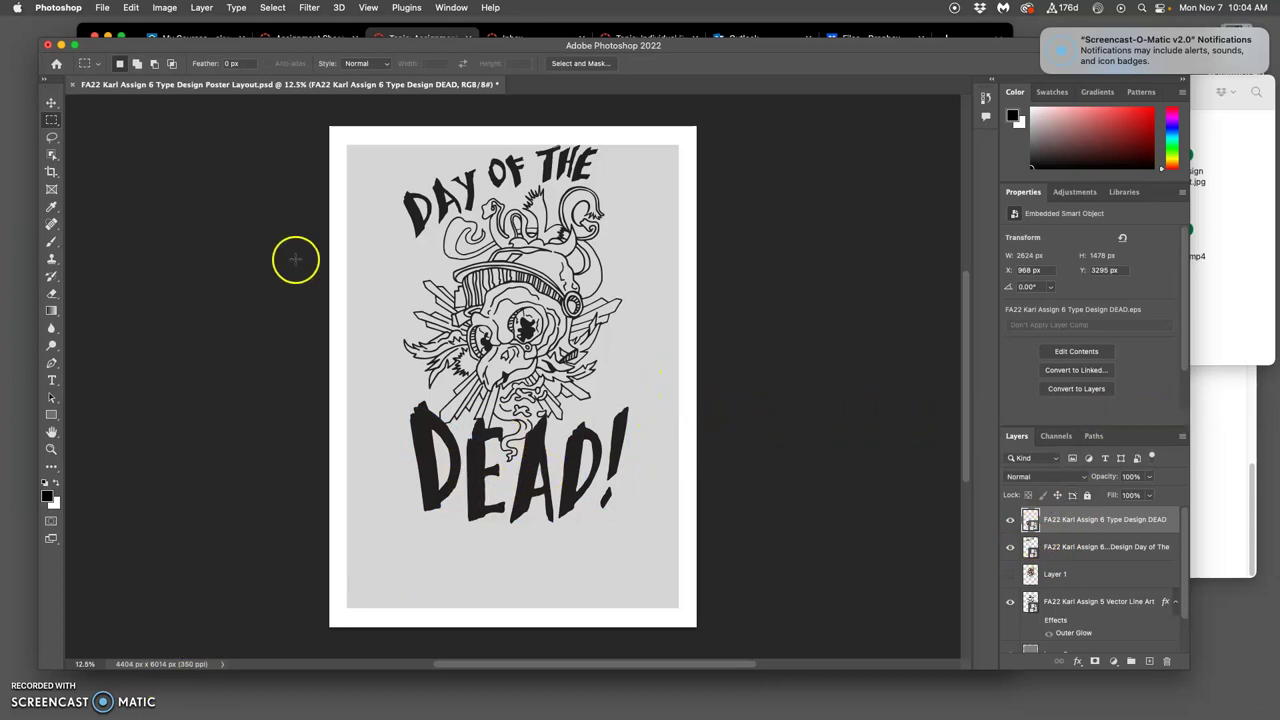
click(160, 8)
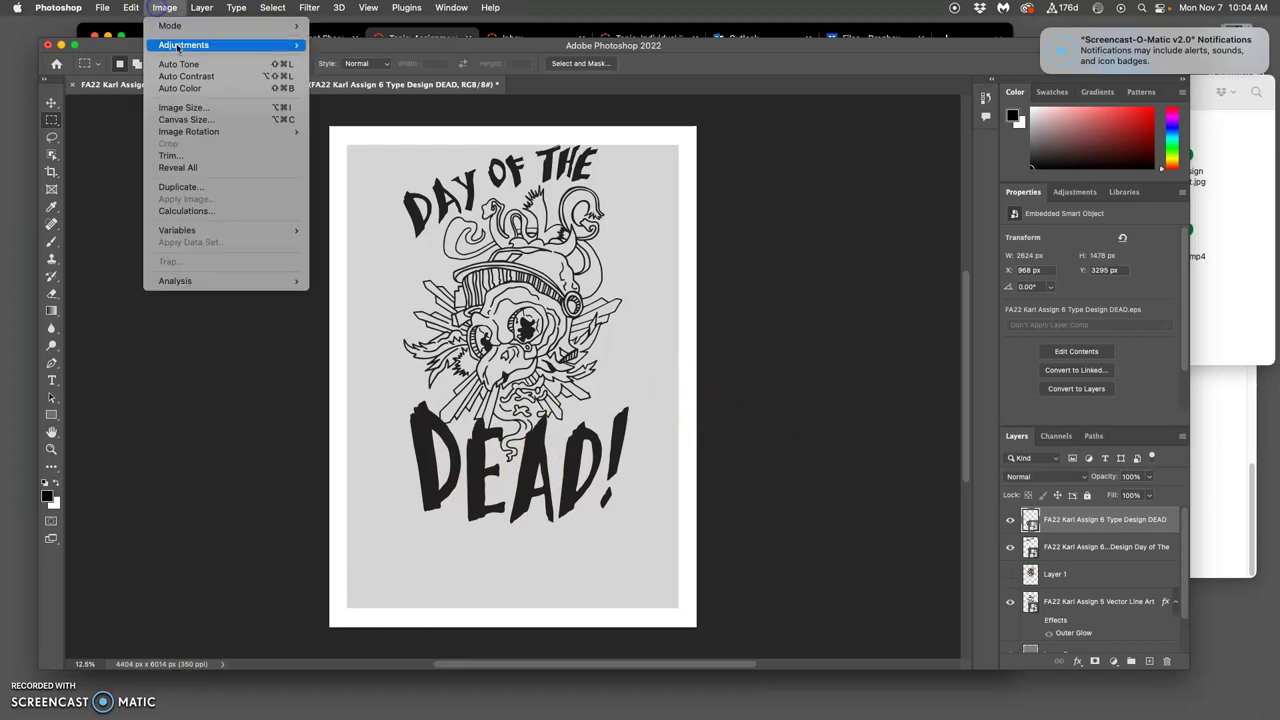
click(184, 108)
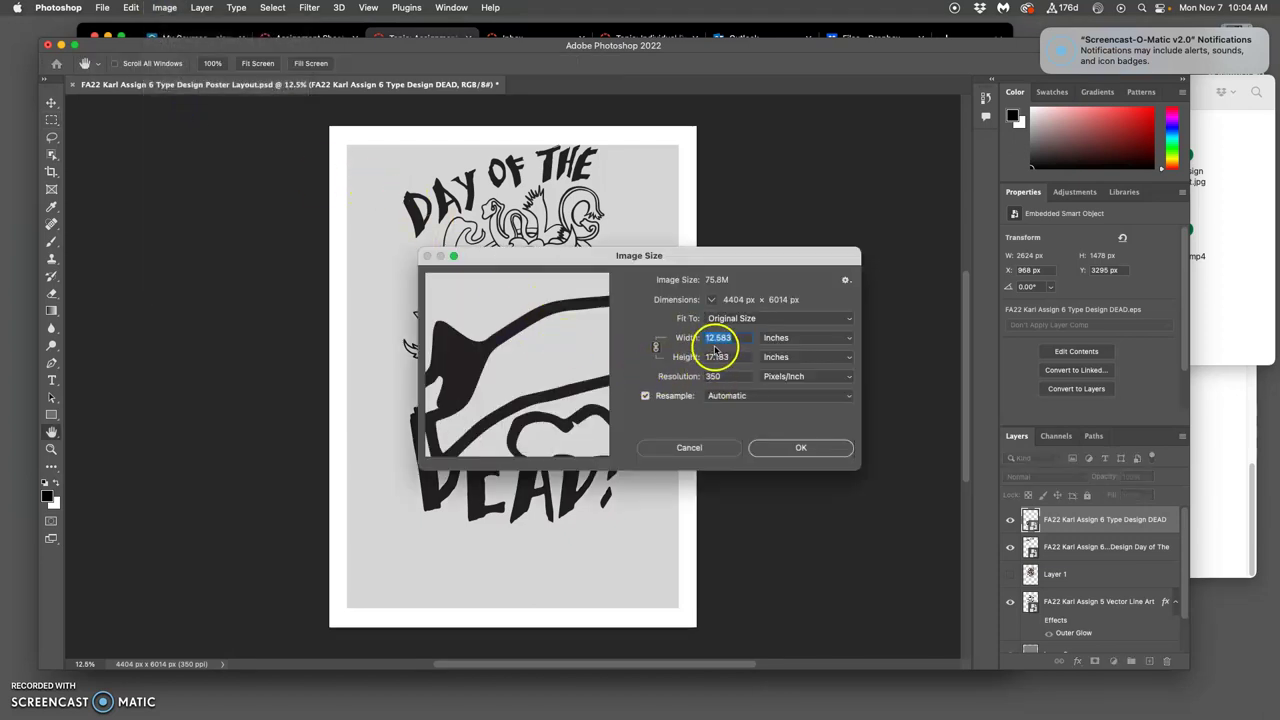
click(801, 451)
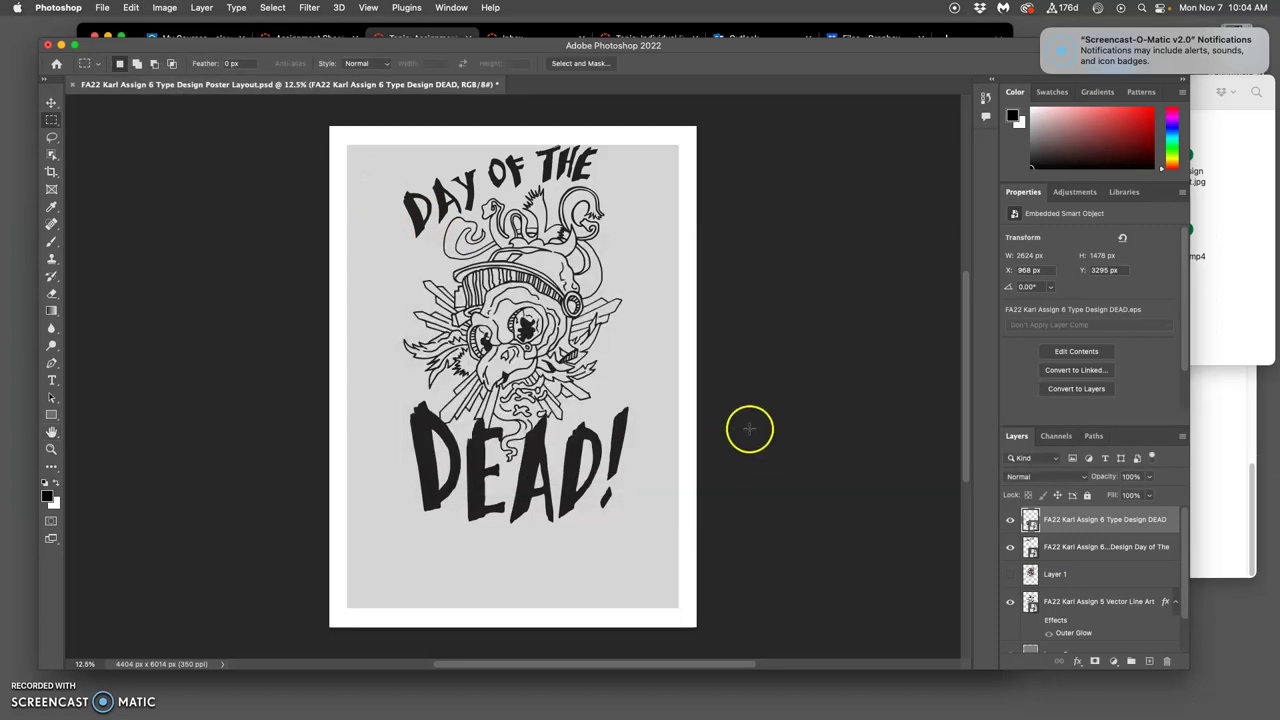
- Open the AM layout screenshot in Preview and place the PM Screen Shot 2022-11-02 PNG into the poster
click(1222, 335)
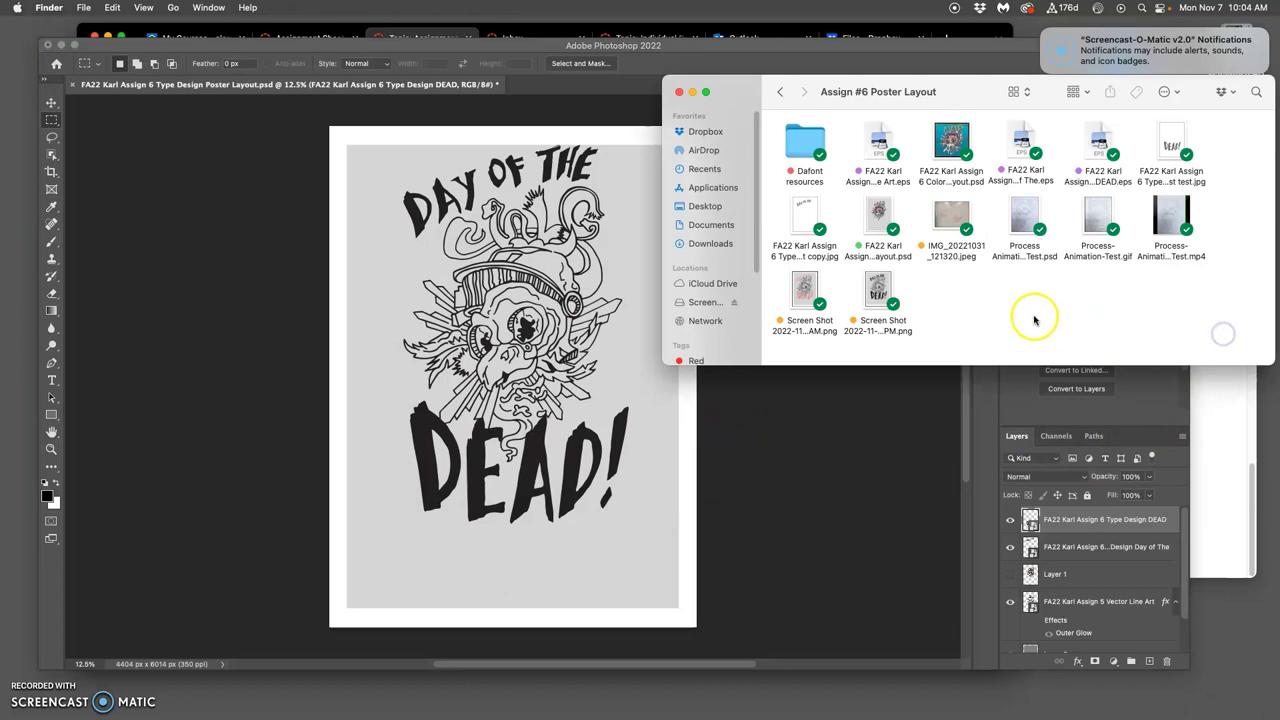
double_click(812, 292)
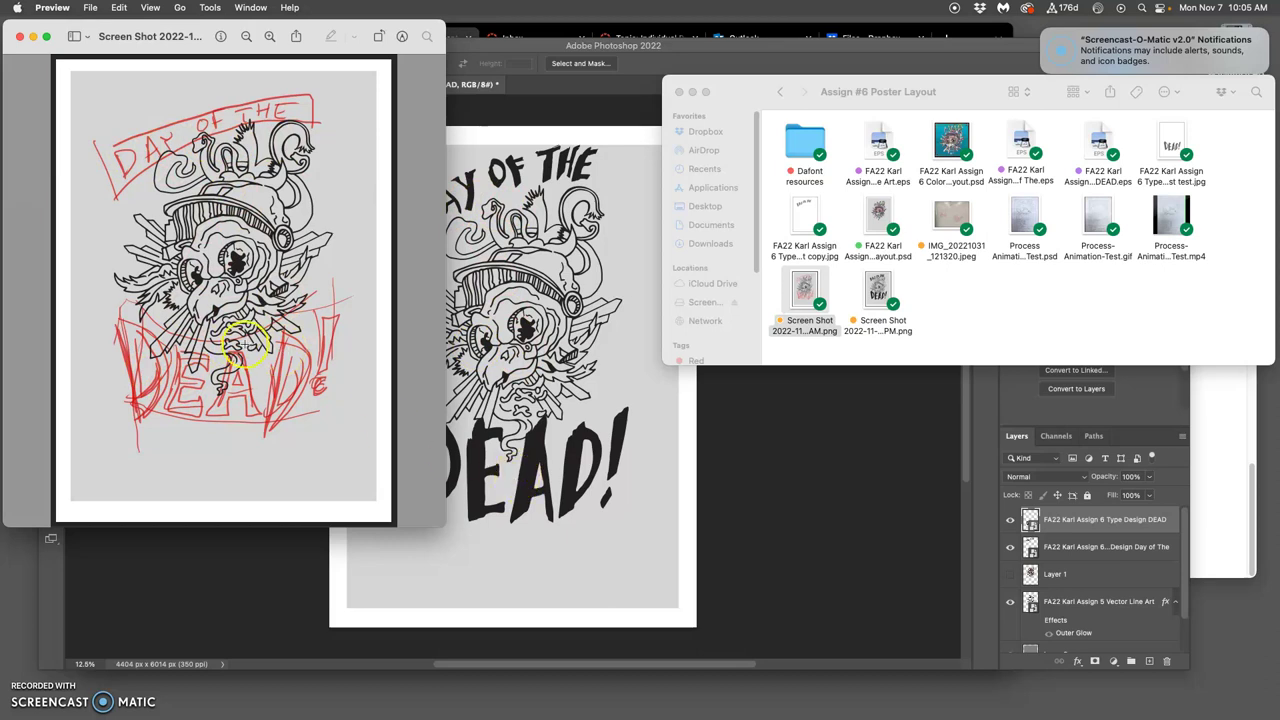
click(926, 310)
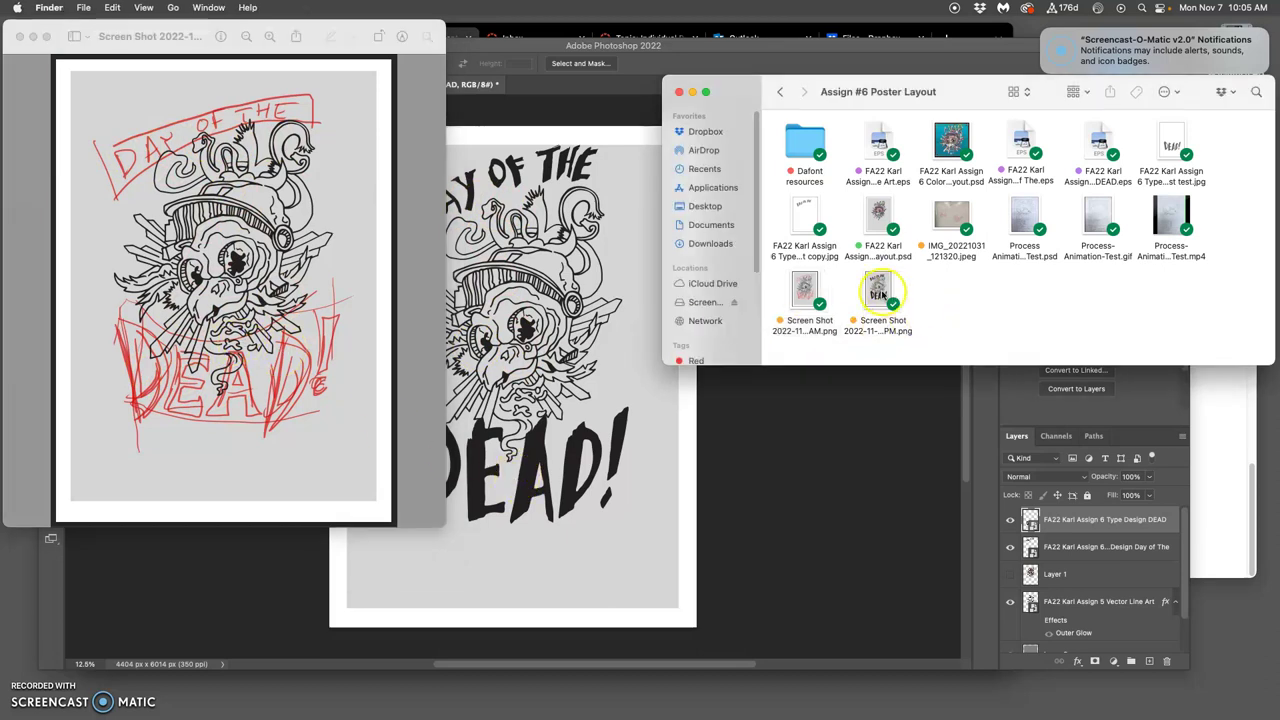
drag(878, 290, 588, 350)
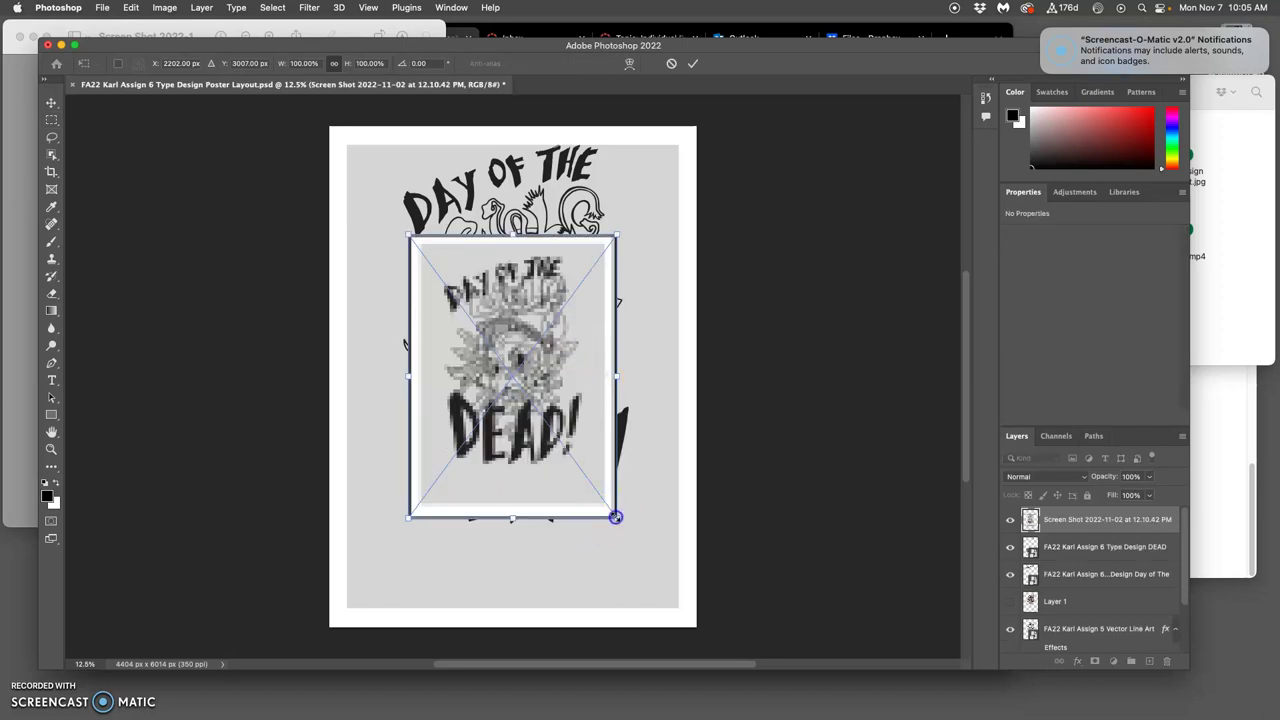
- Enlarge the placed screenshot over the whole poster, set its opacity to 28%, and lock it
drag(615, 517, 697, 631)
key(Return)
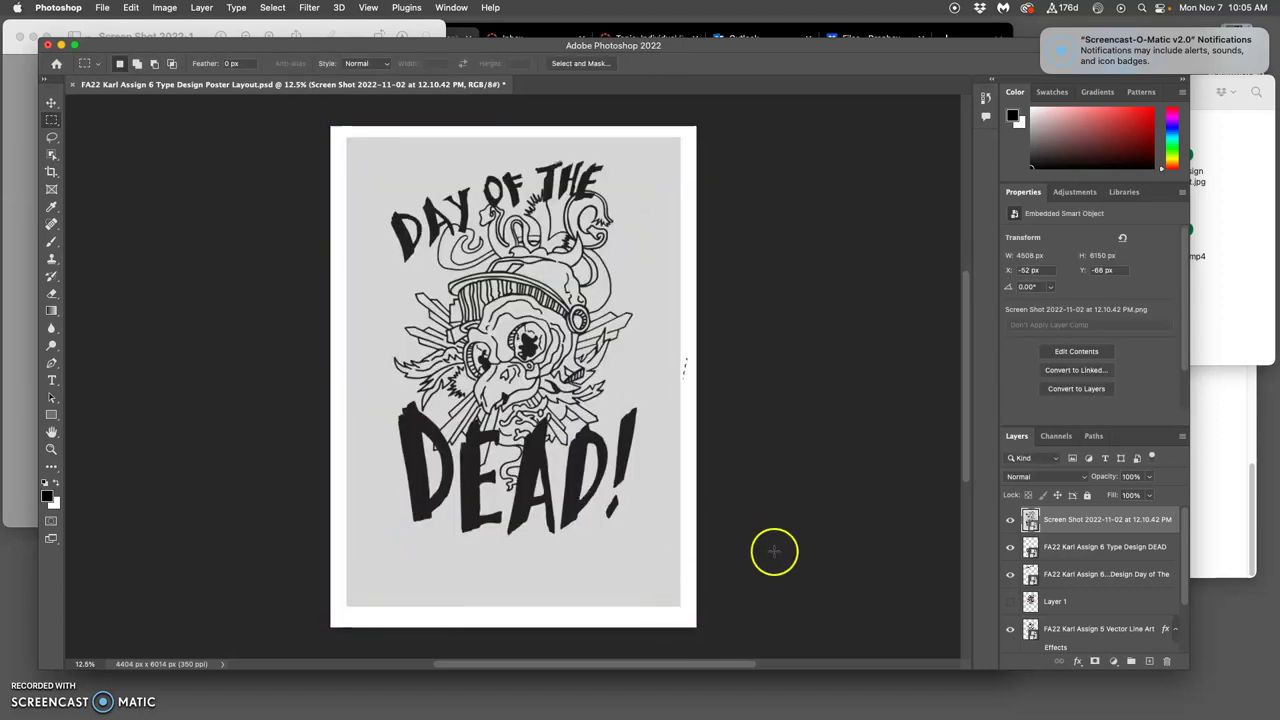
click(1149, 477)
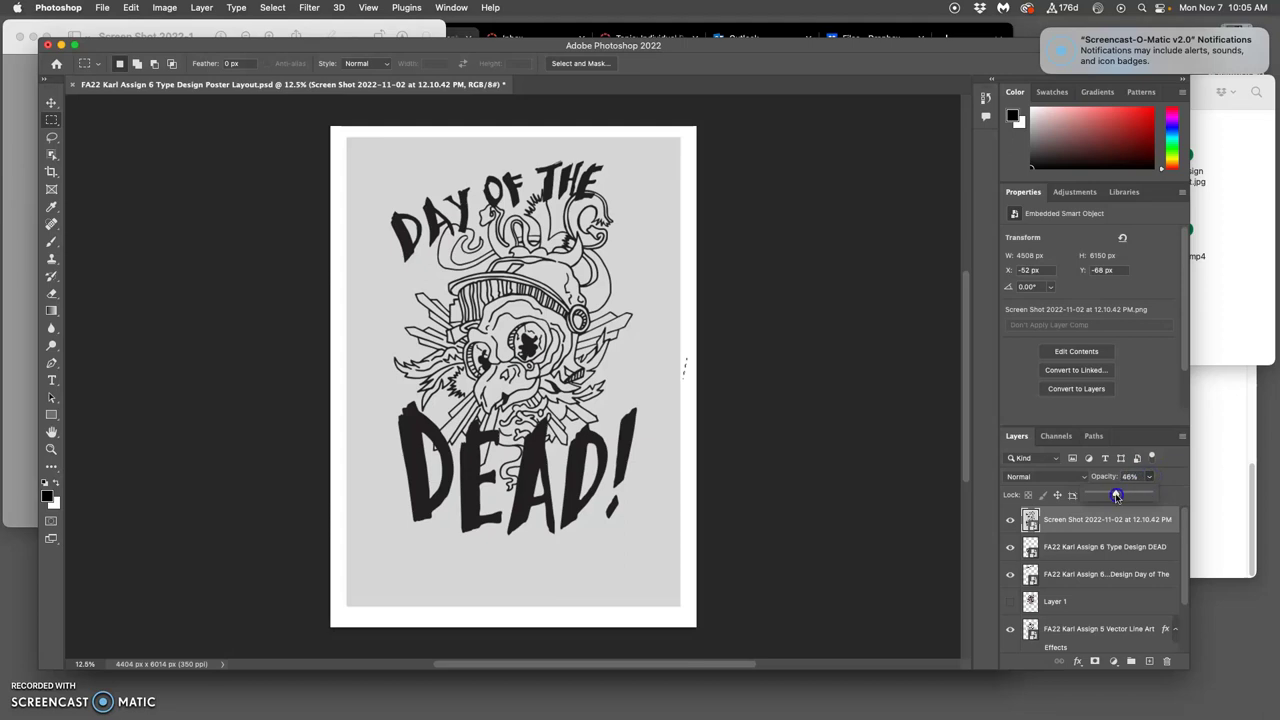
drag(1116, 496, 1105, 496)
click(1058, 527)
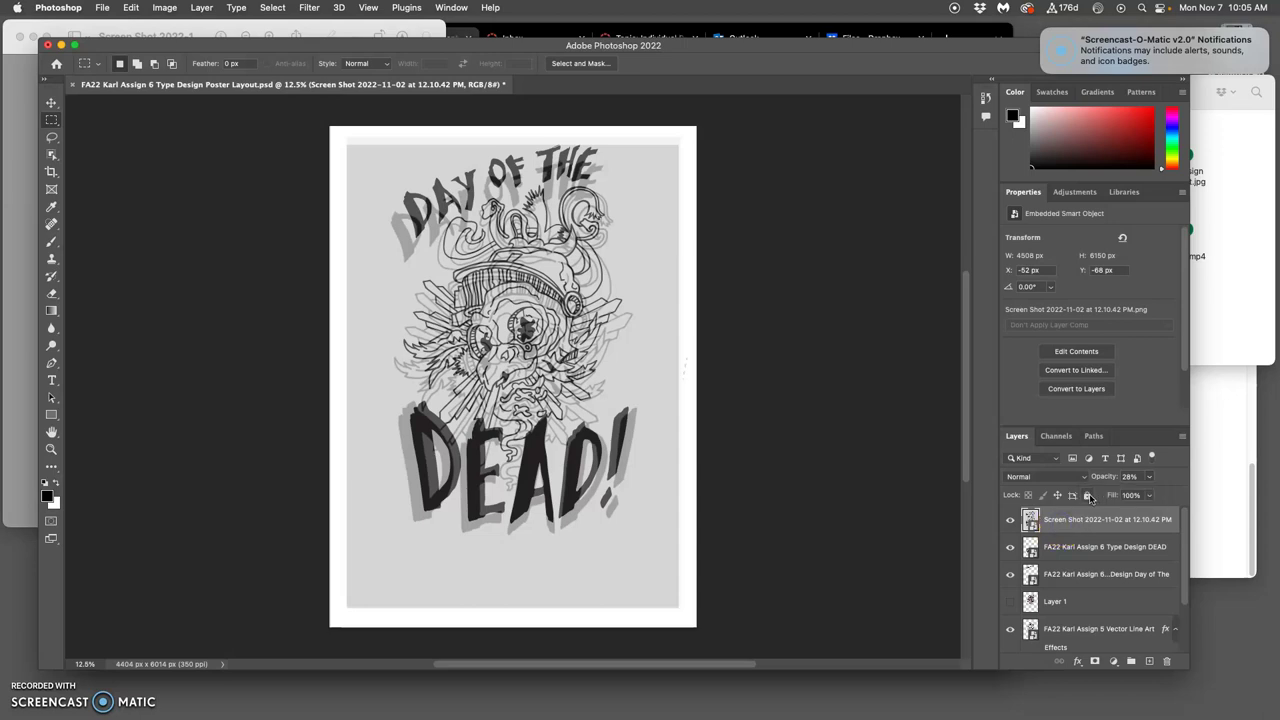
click(1088, 495)
click(1058, 546)
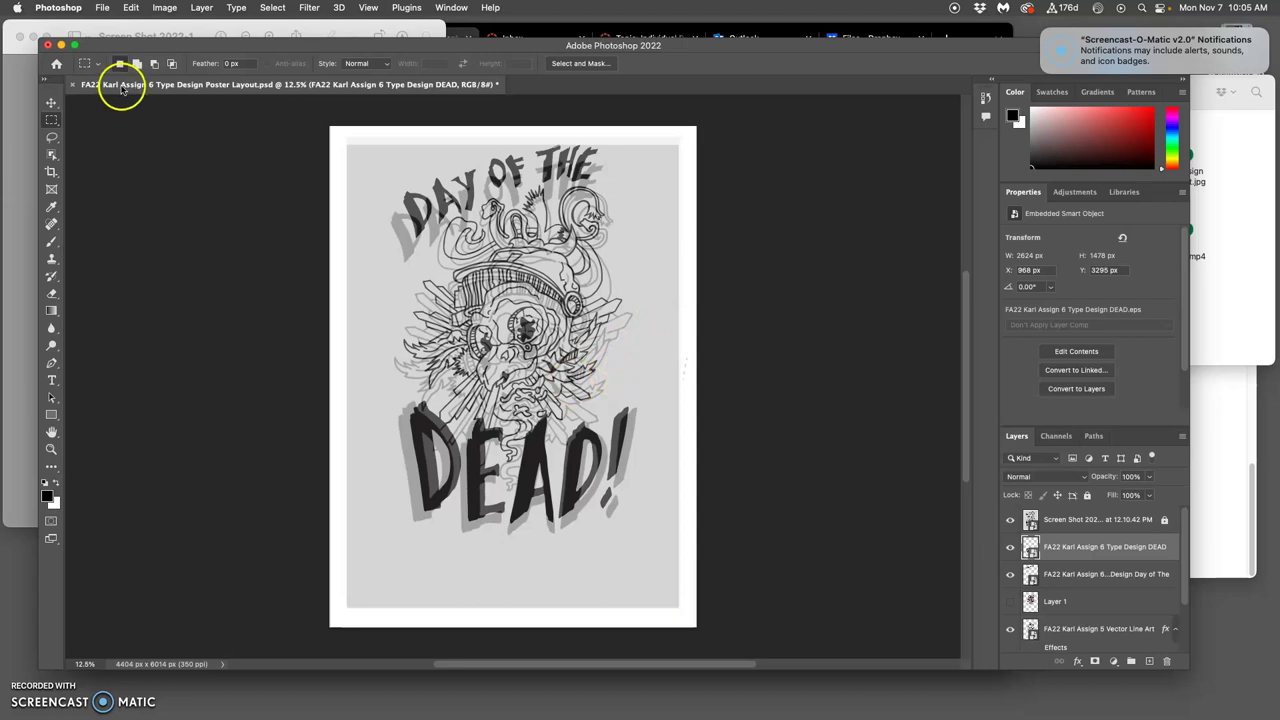
- With the Move tool and Auto-Select off, nudge the DEAD layer slightly left
click(51, 103)
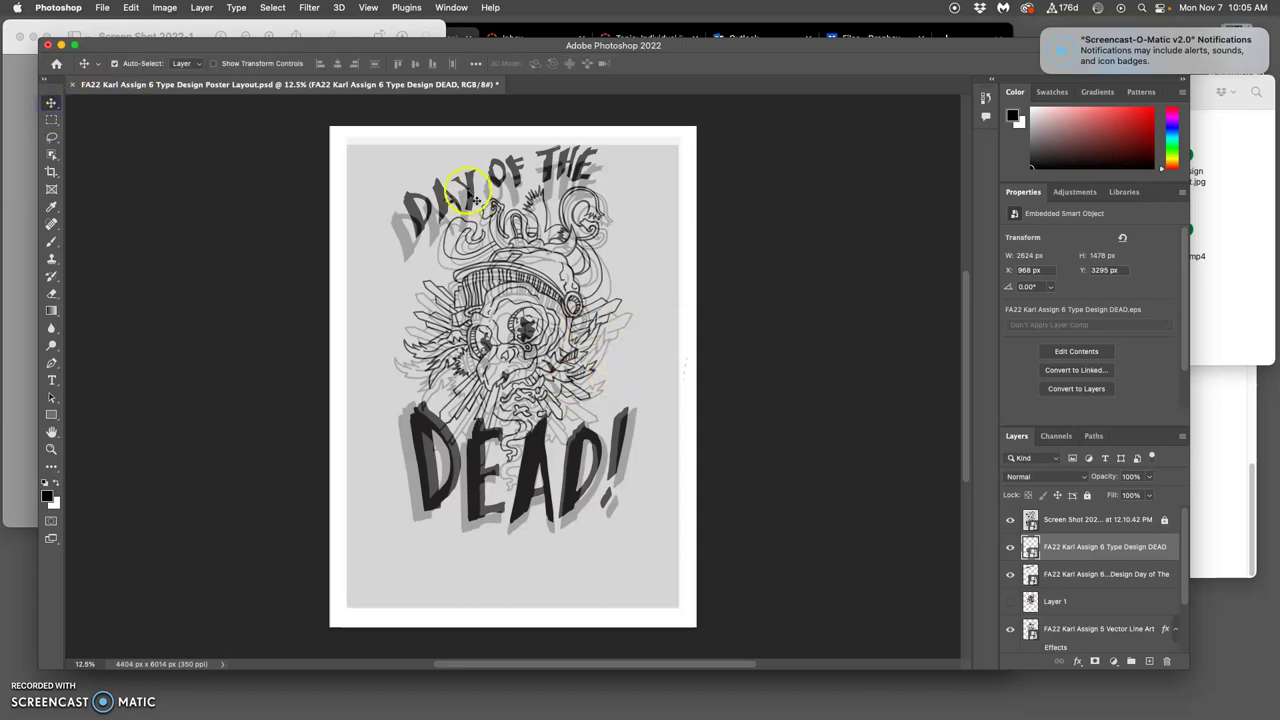
mouse_move(464, 194)
mouse_down()
mouse_move(463, 205)
mouse_move(465, 192)
mouse_up()
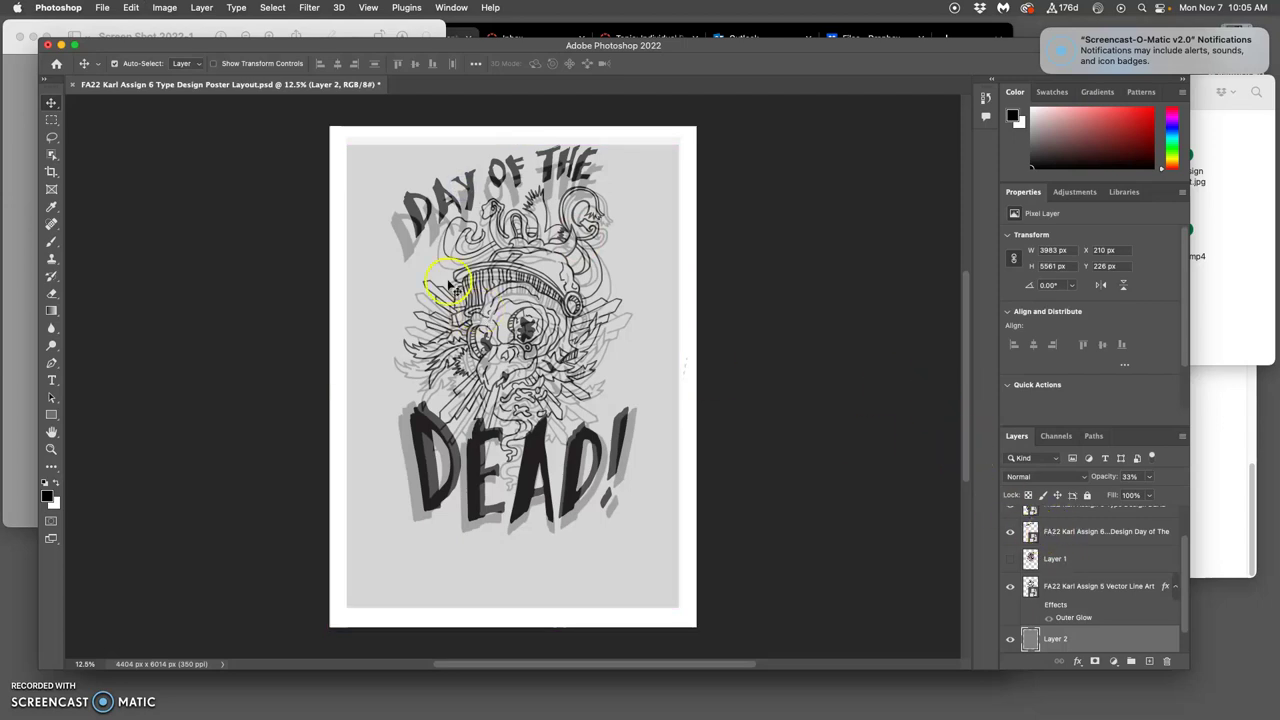
click(114, 63)
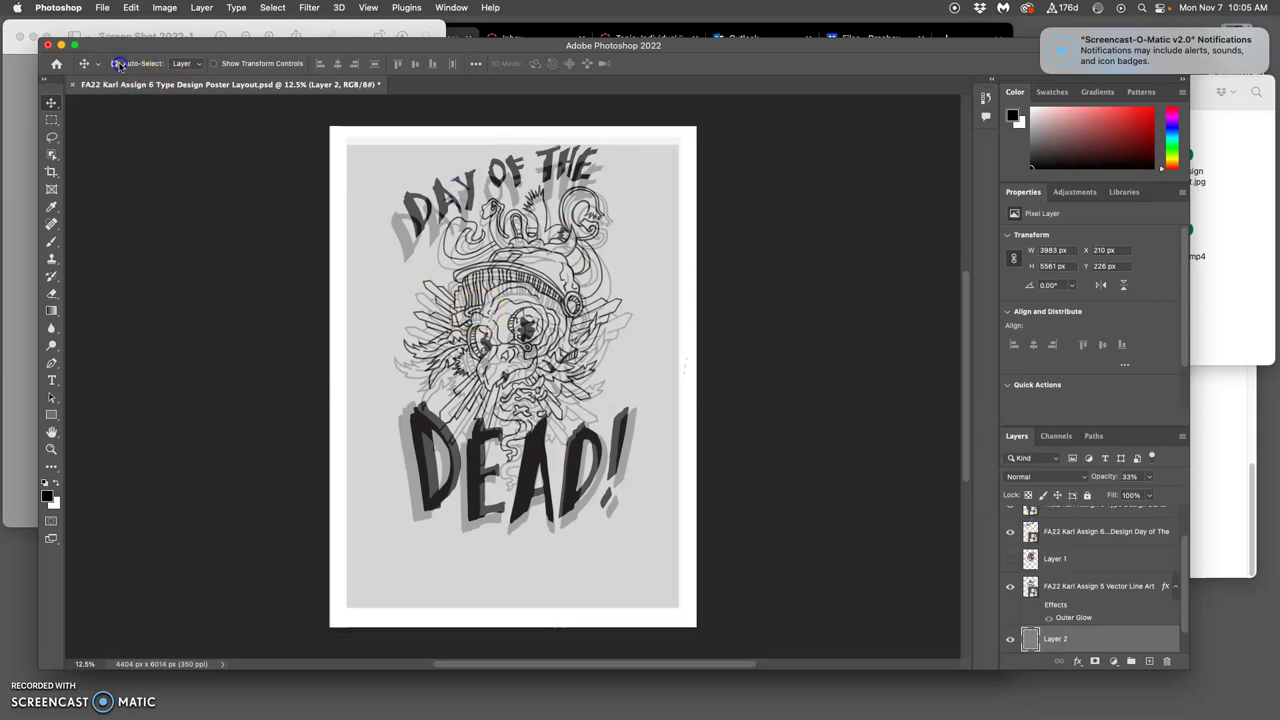
scroll(1058, 542, up, 1)
scroll(1058, 542, up, 1)
click(1060, 546)
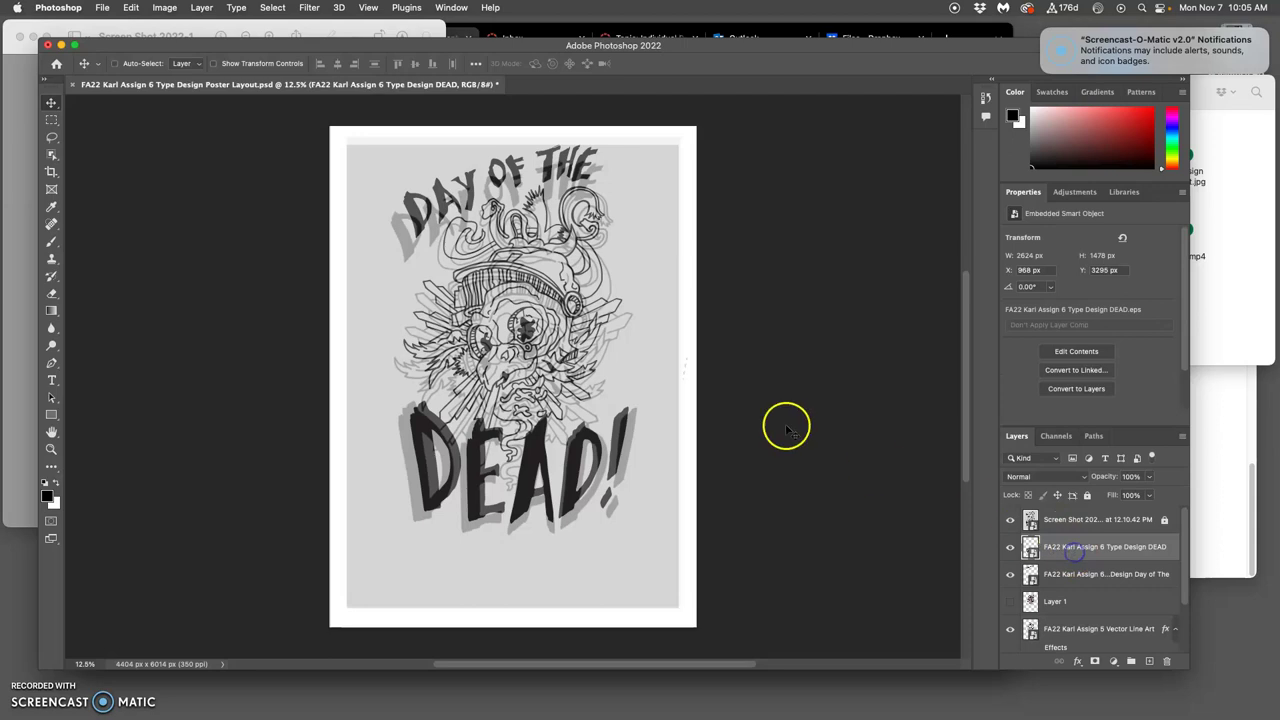
drag(586, 443, 578, 444)
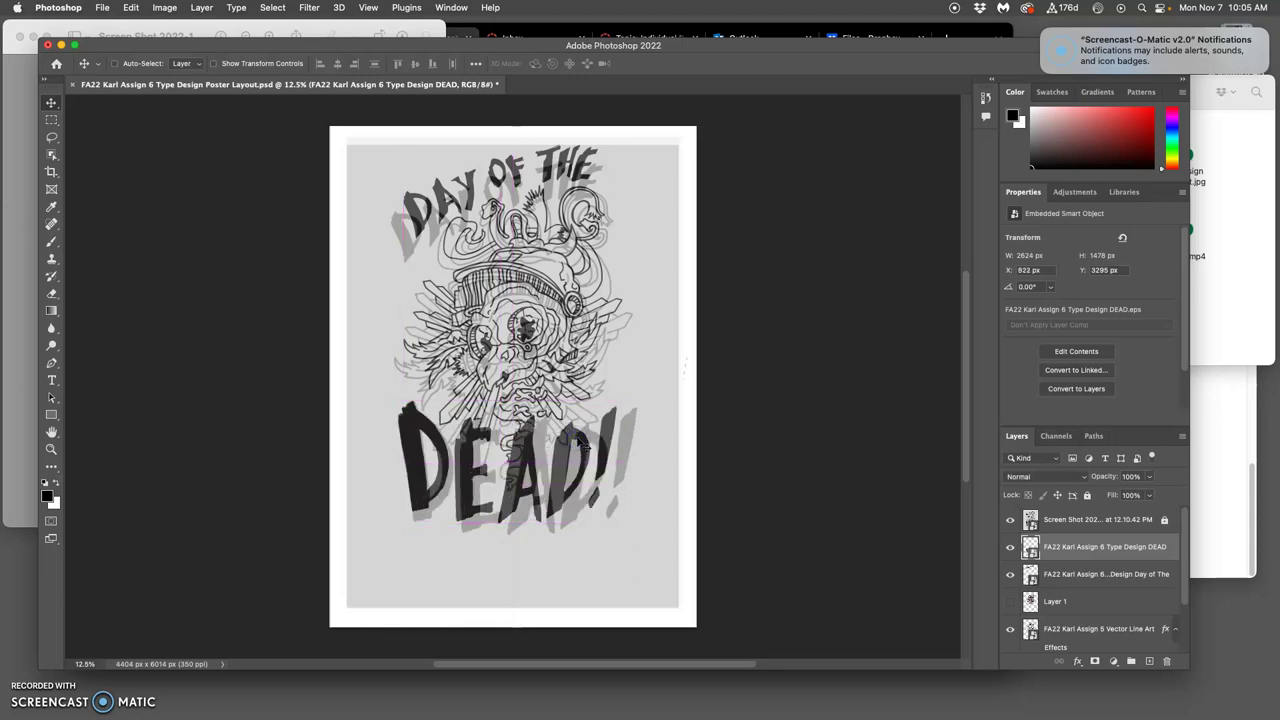
- Scale the DEAD! lettering to about 109% (2868 × 1615 px) with Free Transform
key(super)
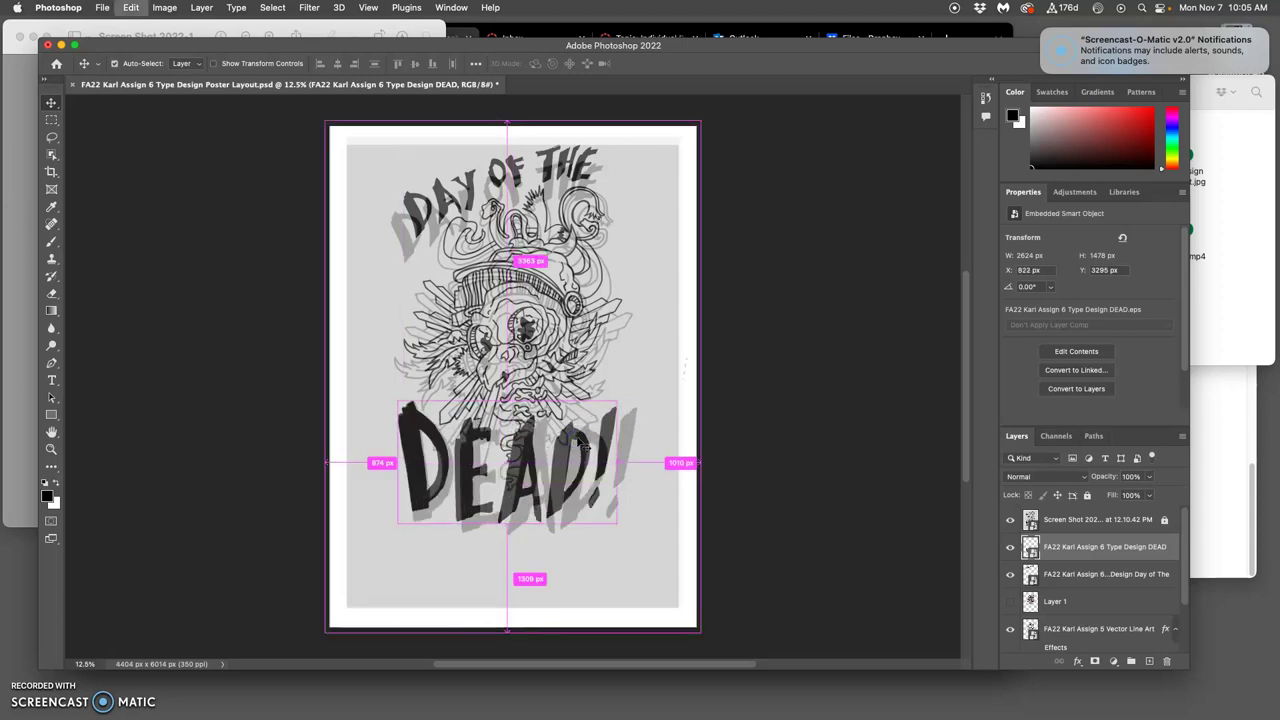
key(super+t)
drag(614, 520, 632, 535)
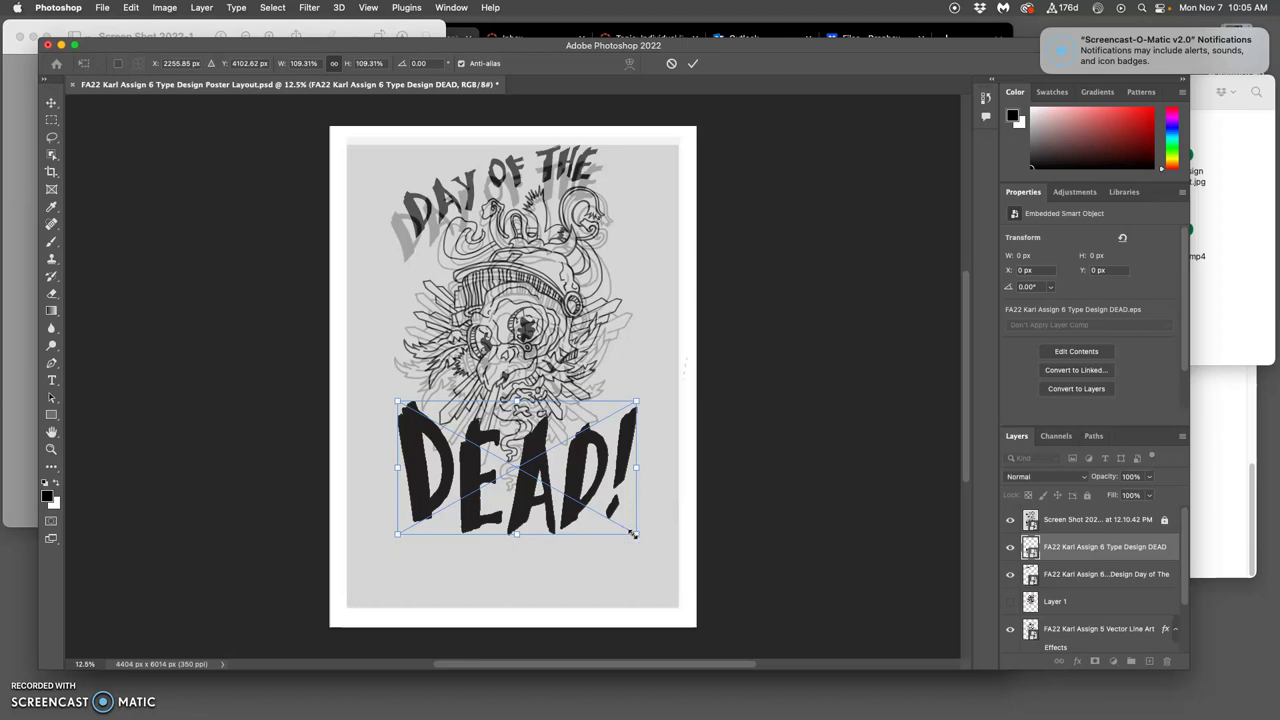
key(Return)
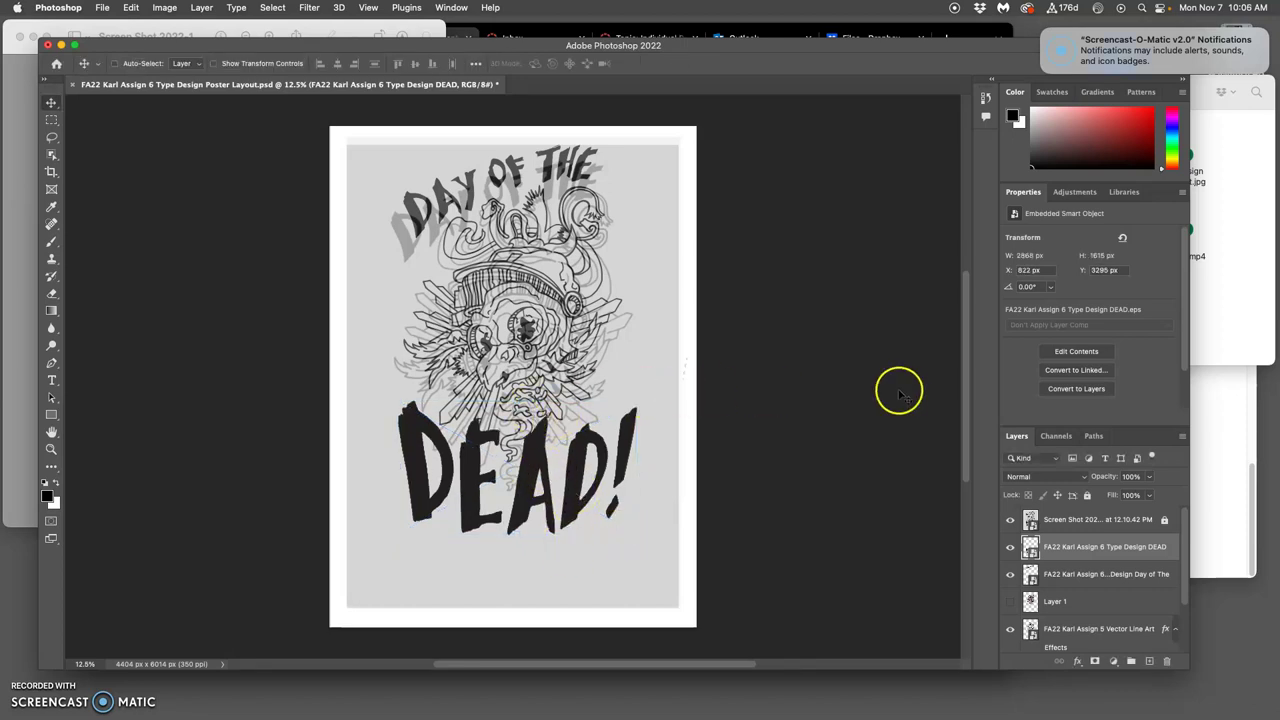
- Move the DAY OF THE lettering down-left and scale it to about 108% (2522 × 1208 px)
click(1056, 576)
drag(418, 203, 397, 222)
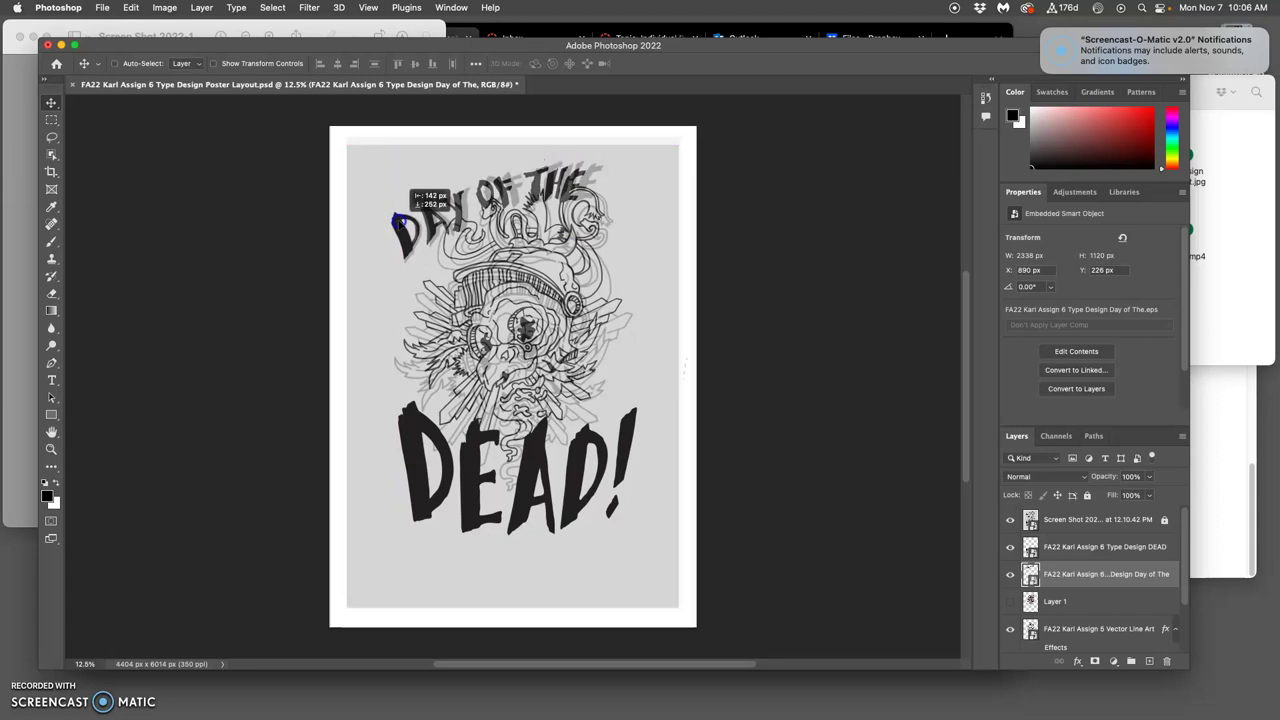
click(447, 224)
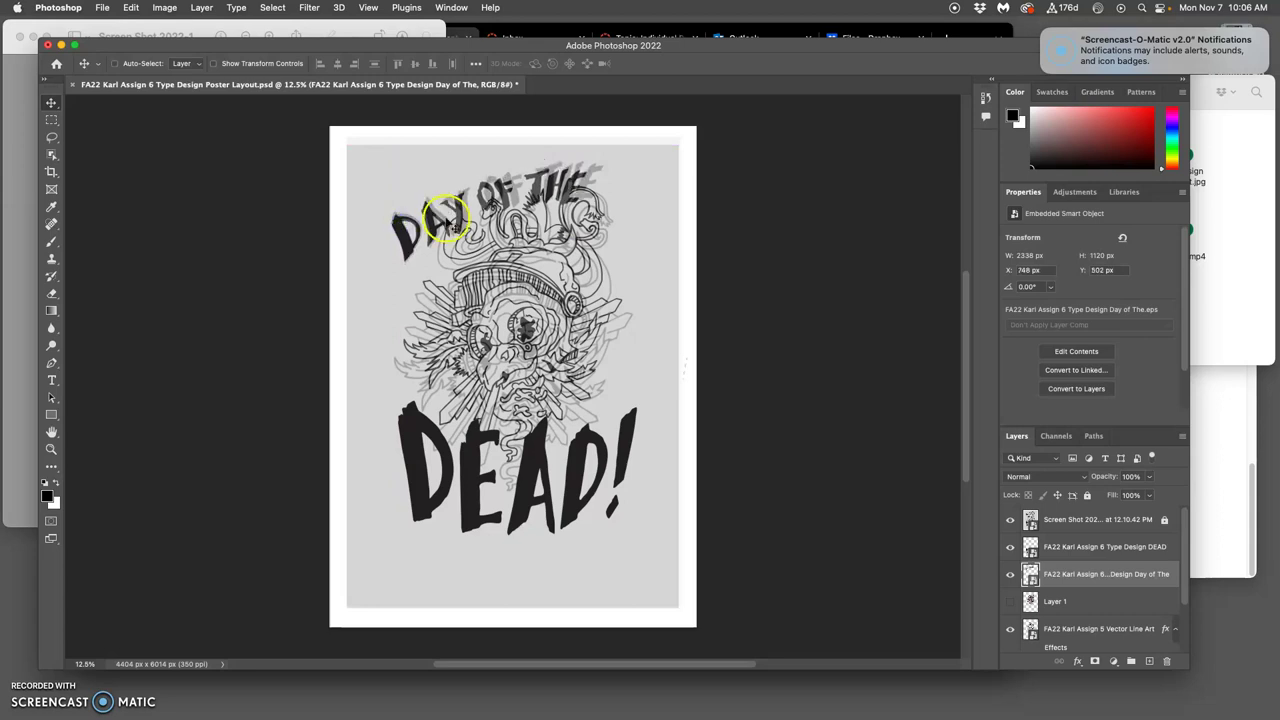
key(super+t)
drag(587, 167, 600, 162)
key(Return)
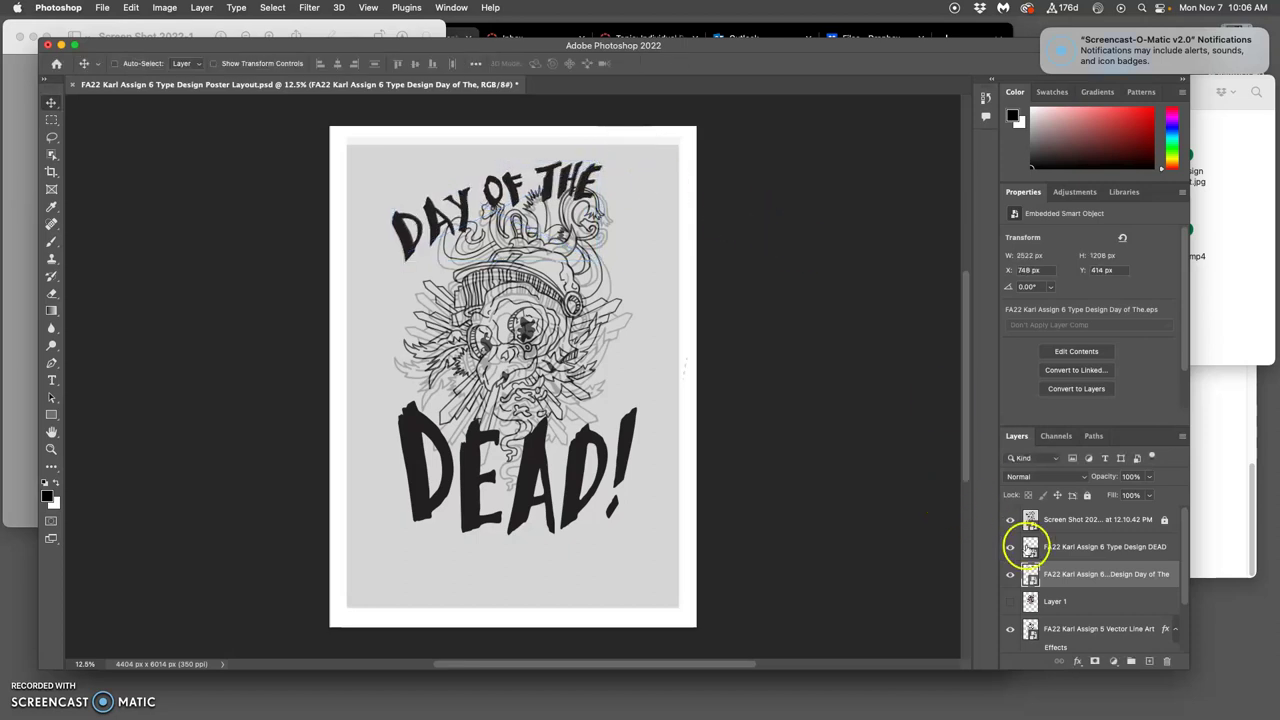
- Make Layer 1's coloured skull artwork visible again and select it
click(1070, 630)
click(1010, 586)
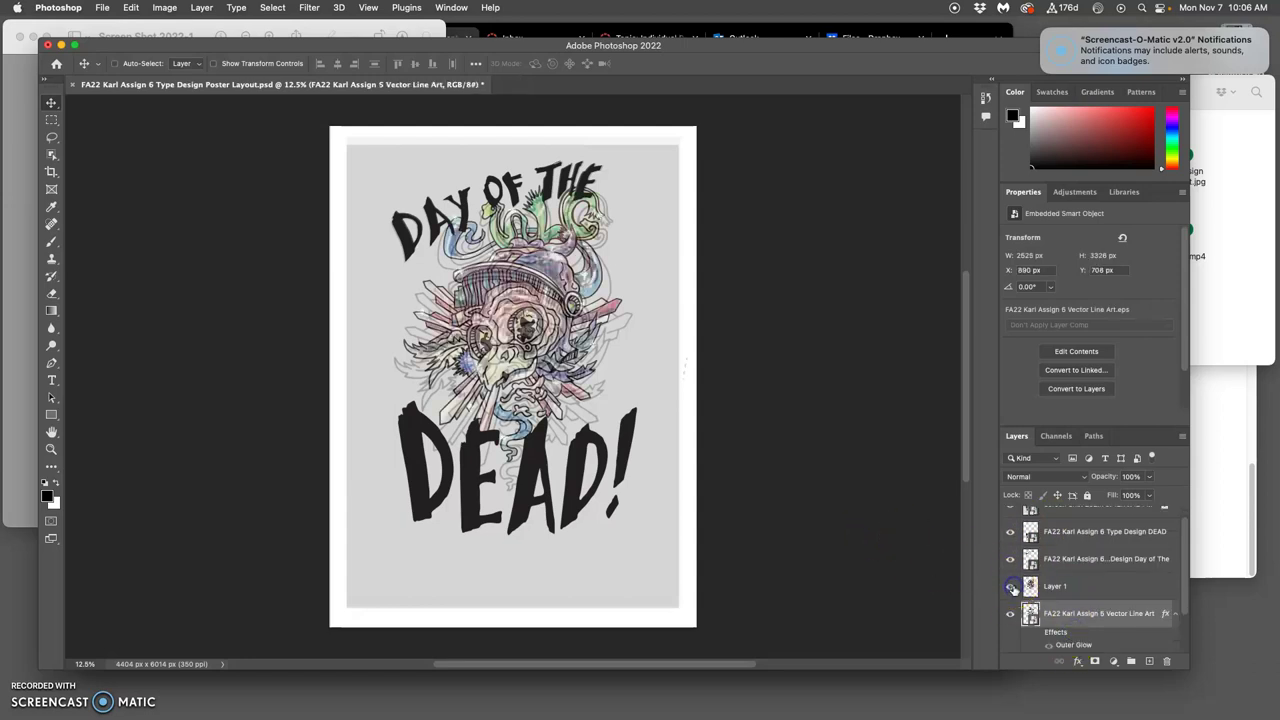
click(1086, 589)
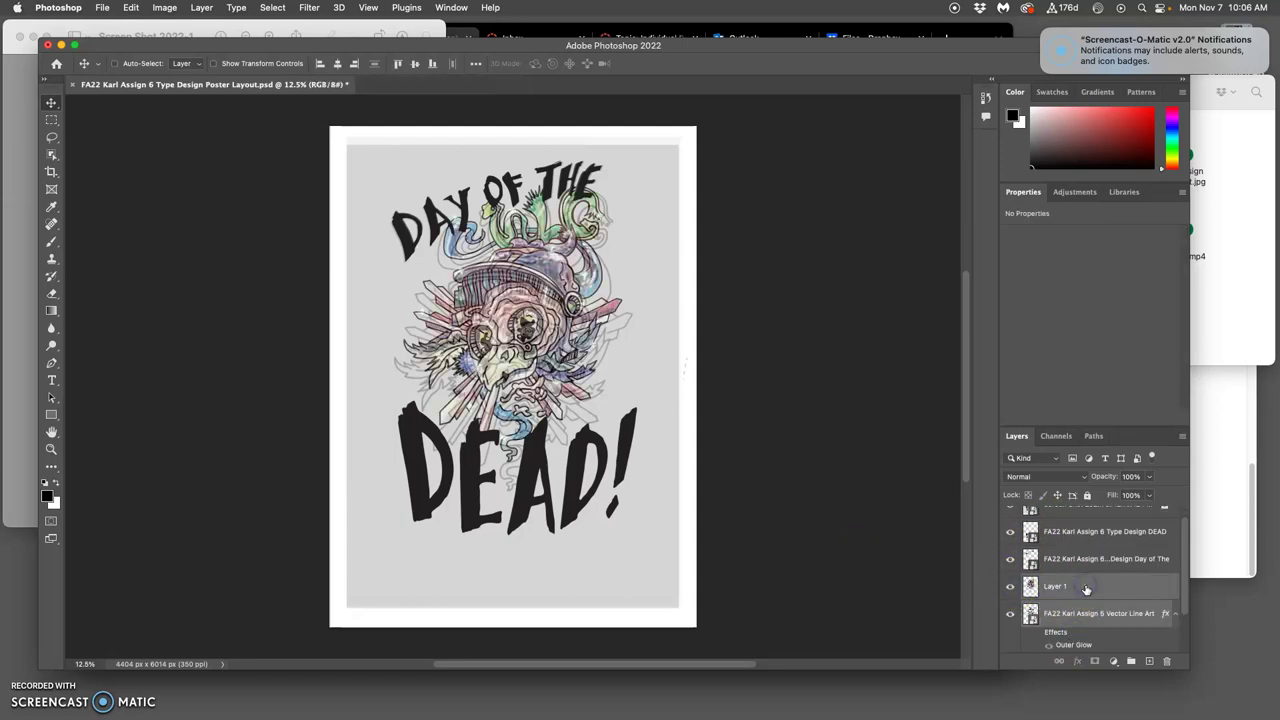
- Enlarge the skull artwork to about 110%, move it down, then tilt it about -1.5°
key(ctrl+t)
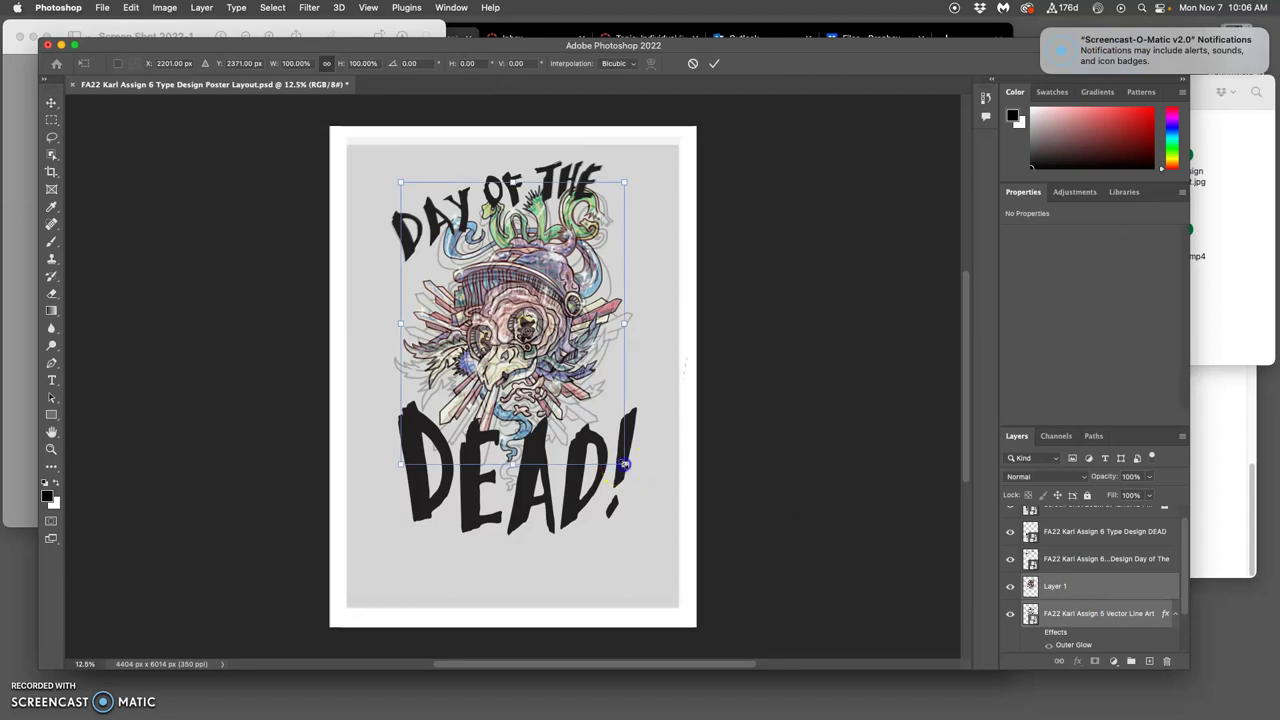
drag(624, 464, 629, 475)
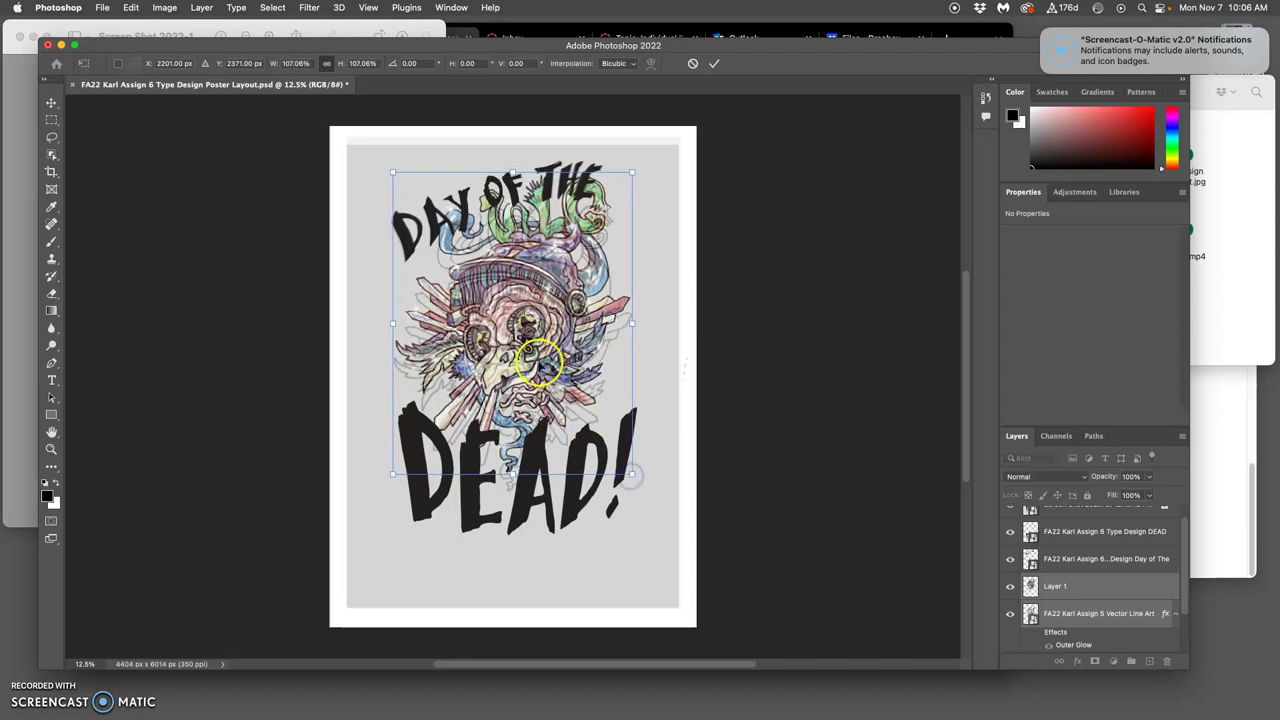
drag(537, 363, 536, 380)
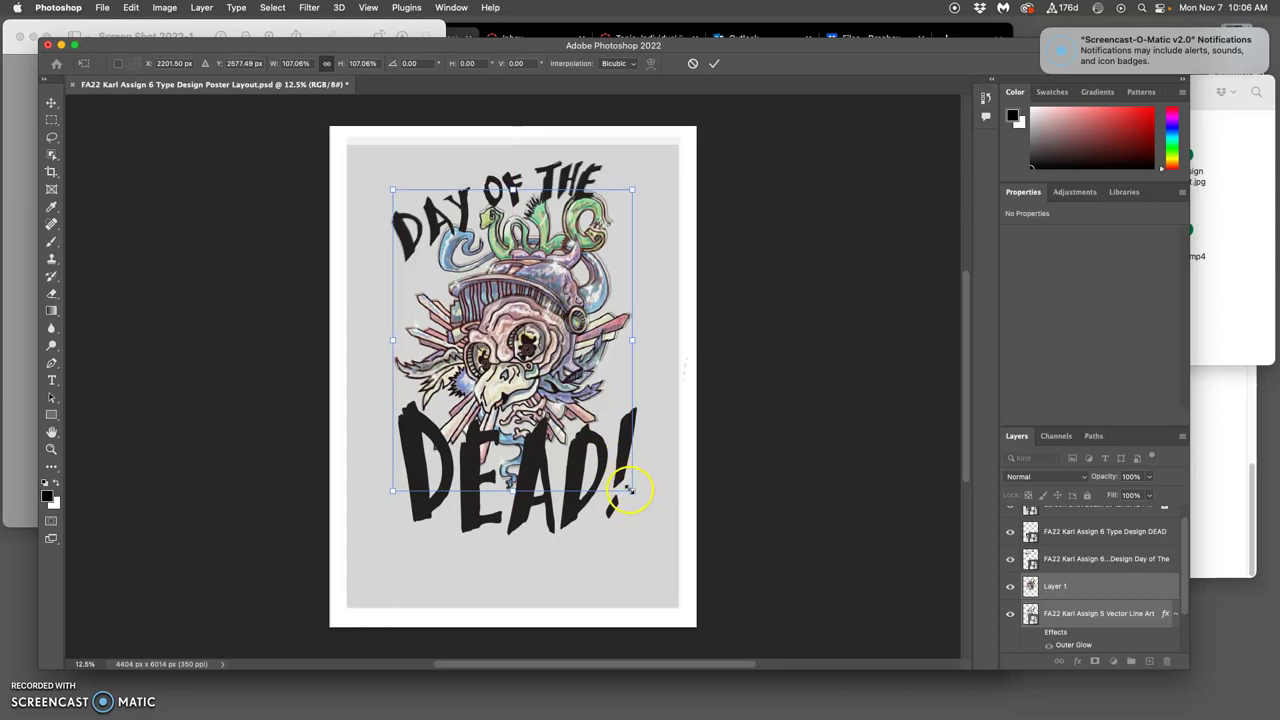
drag(631, 491, 633, 493)
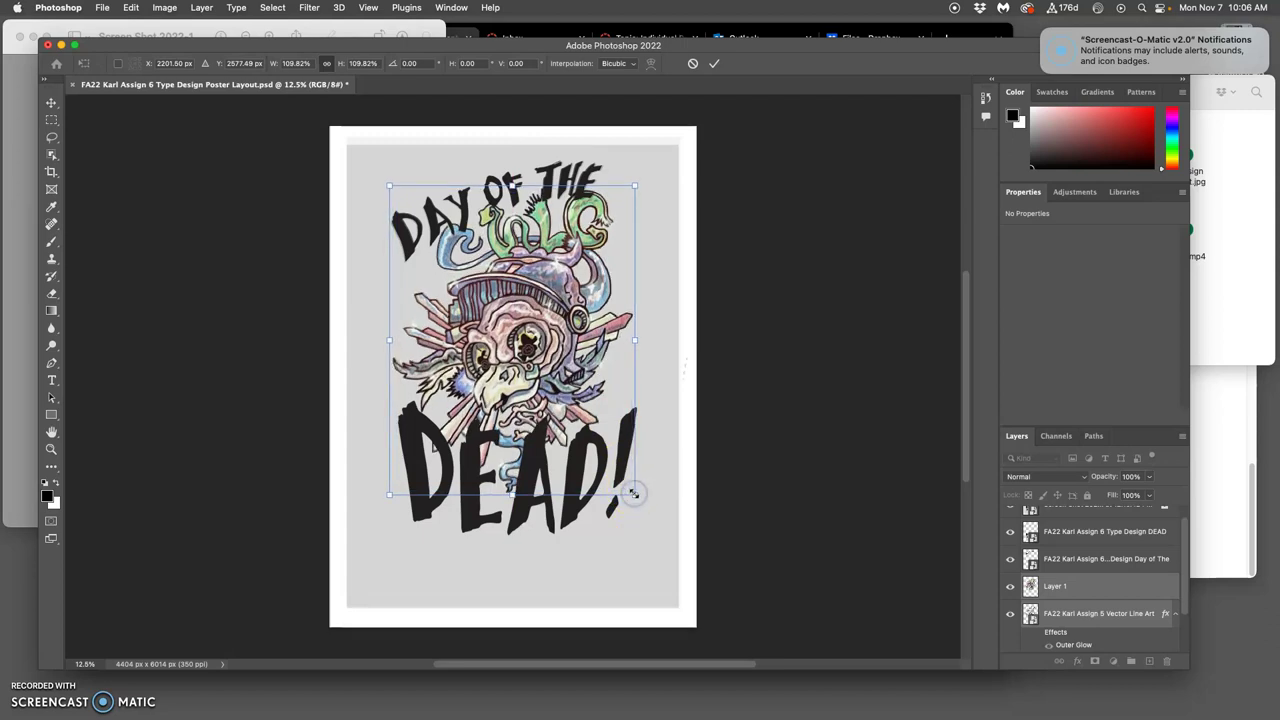
key(Return)
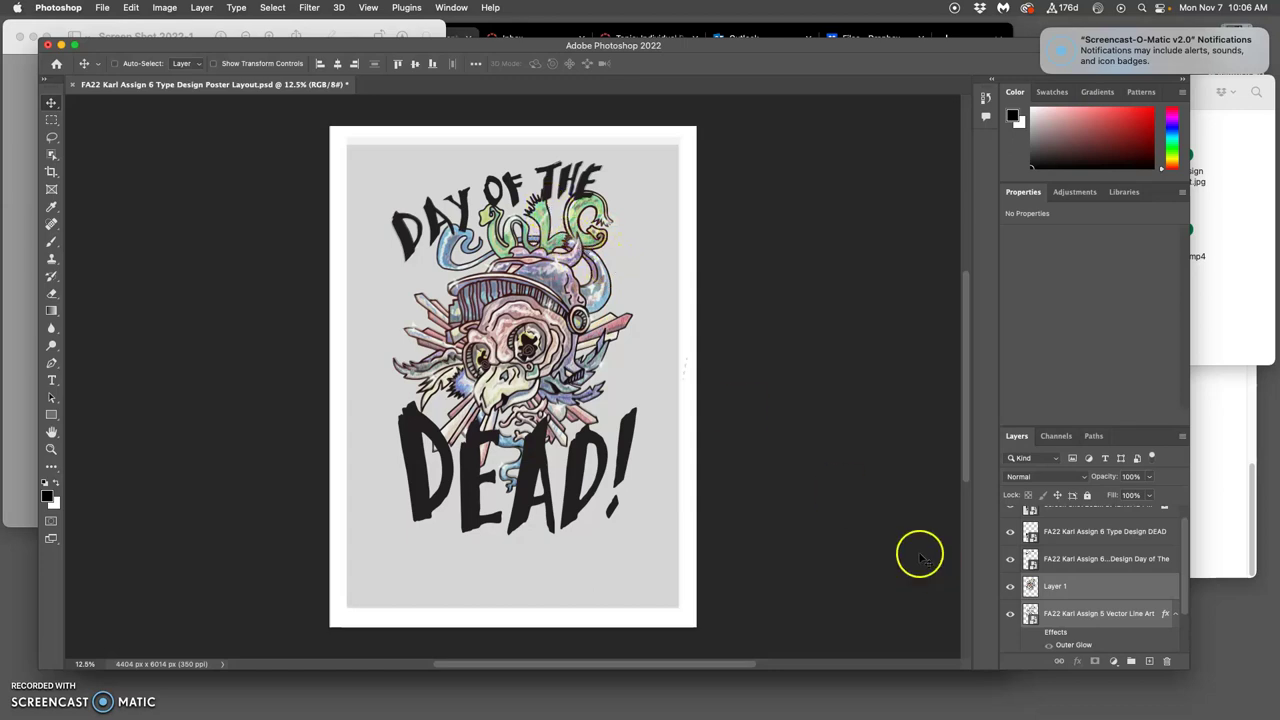
key(super+t)
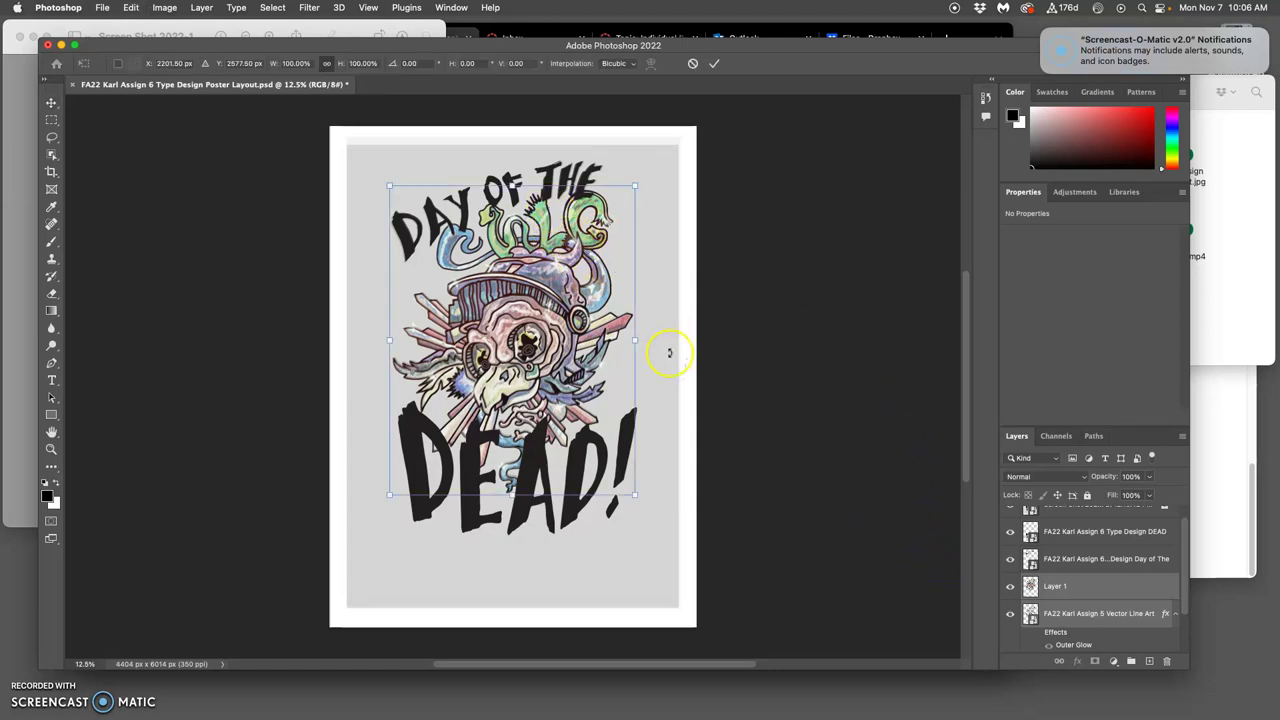
drag(647, 181, 640, 180)
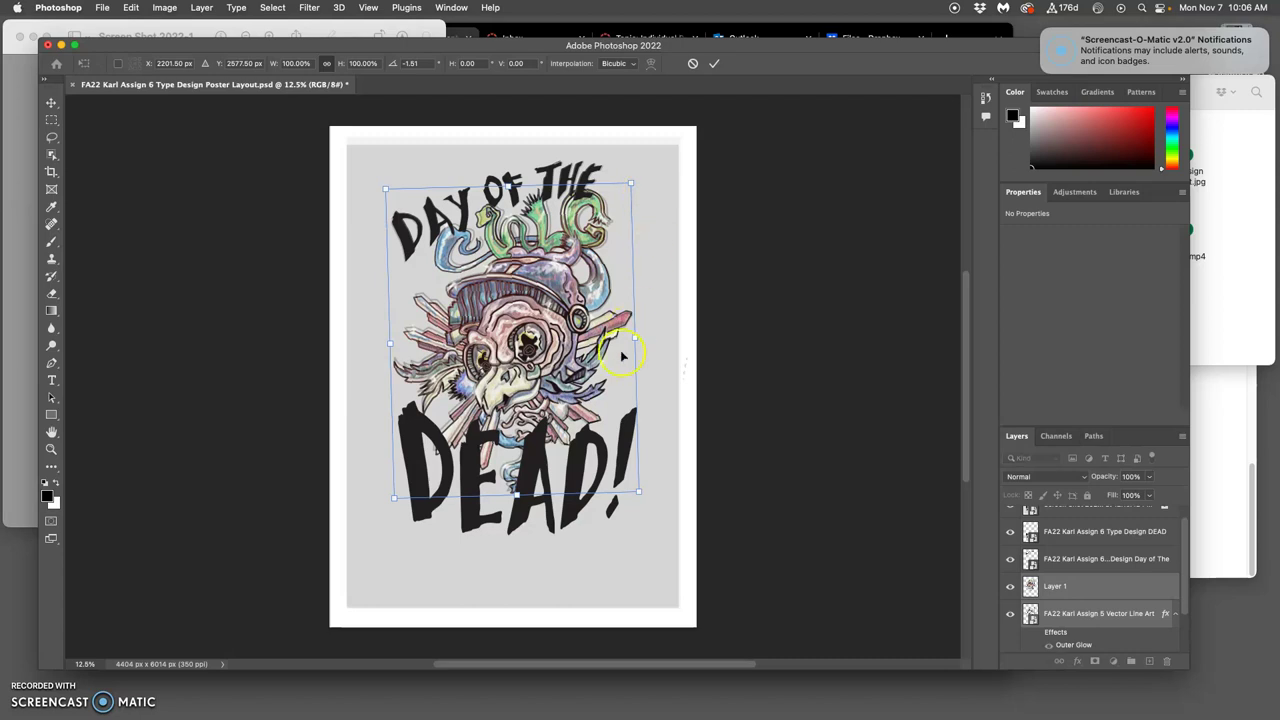
- Move the Day of The layer above the DEAD layer in the stack
click(1050, 533)
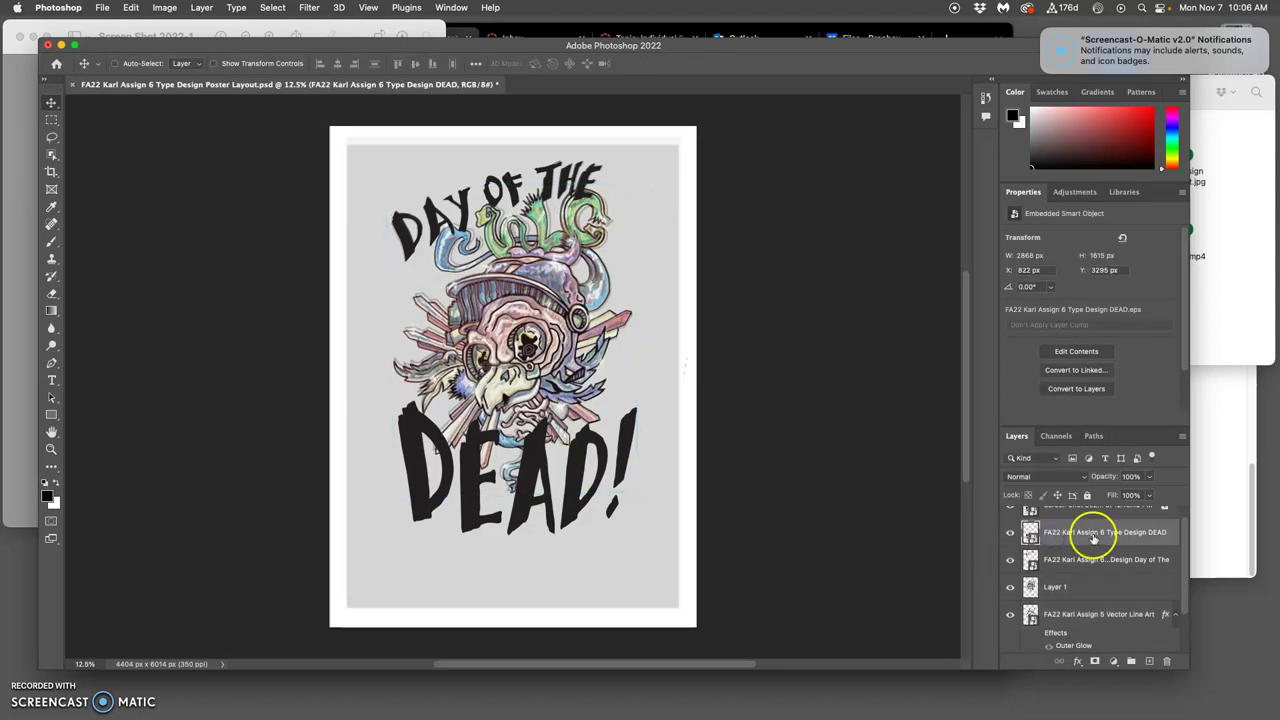
scroll(1090, 533, up, 1)
click(1090, 519)
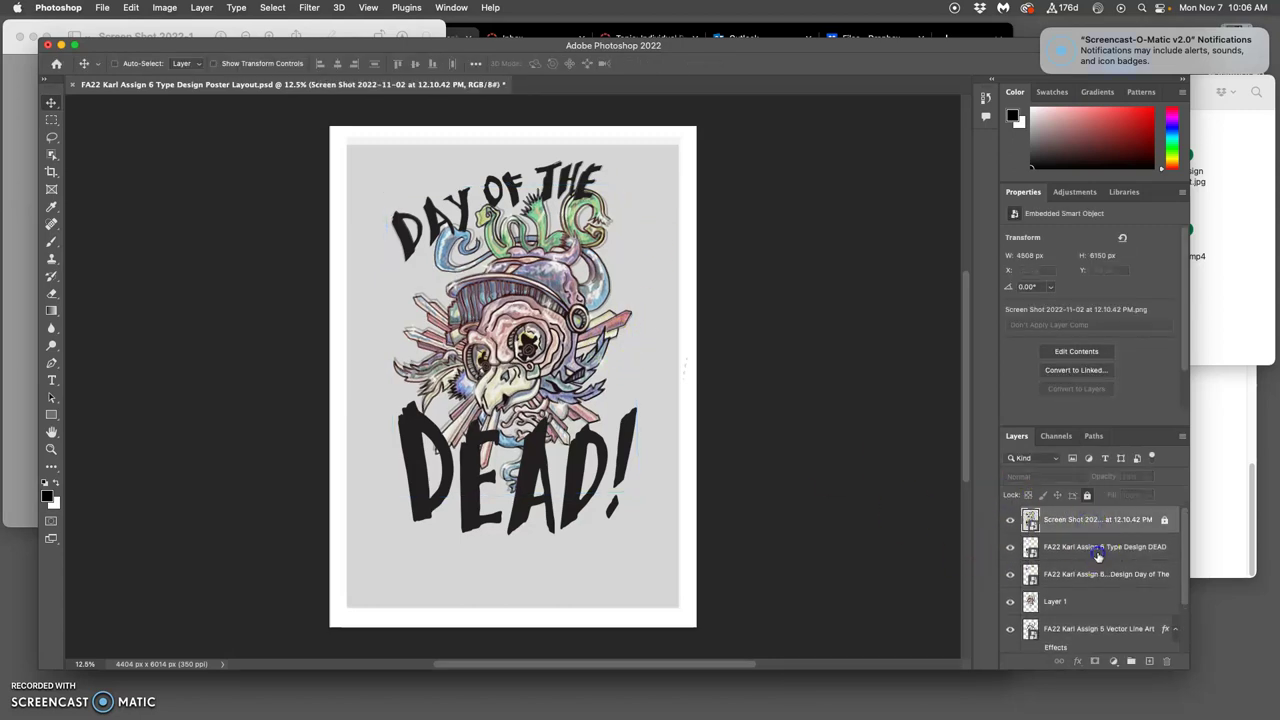
click(1098, 553)
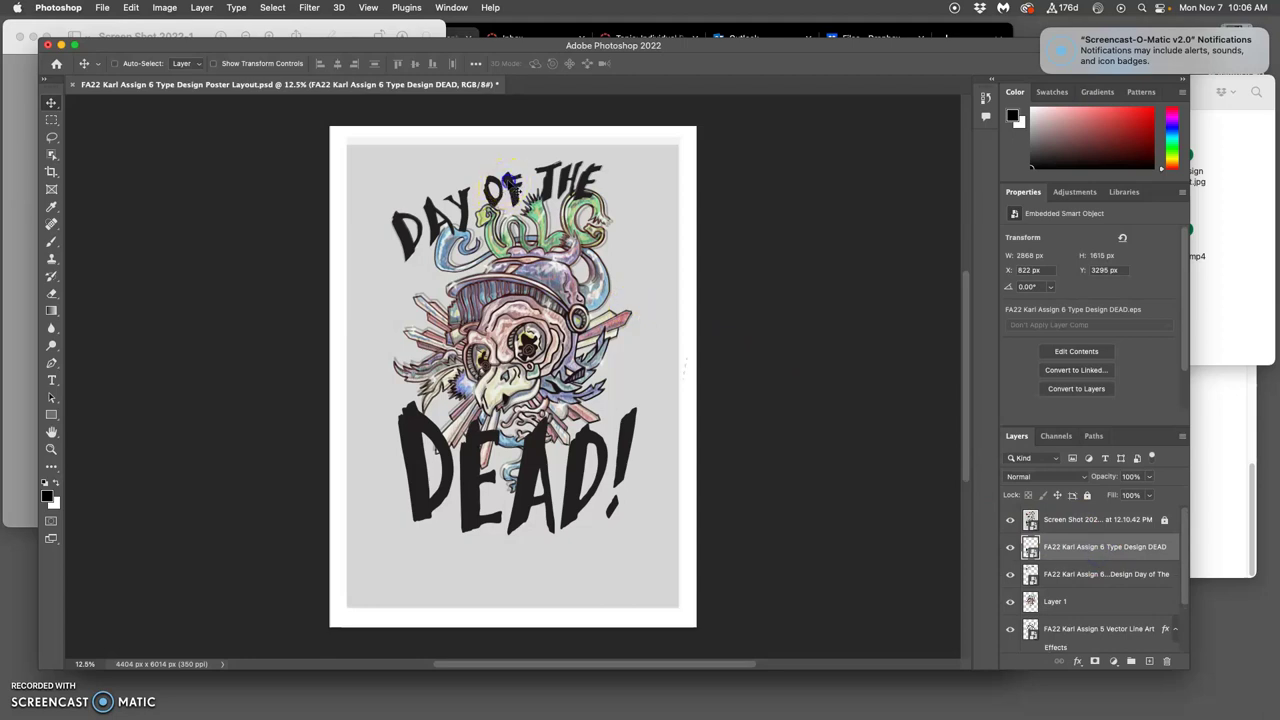
mouse_move(510, 183)
mouse_down()
mouse_move(524, 165)
mouse_move(518, 182)
mouse_up()
drag(1096, 580, 1075, 546)
- Rotate the DAY OF THE lettering 2.09° clockwise, raise it slightly and commit
click(434, 214)
key(super+t)
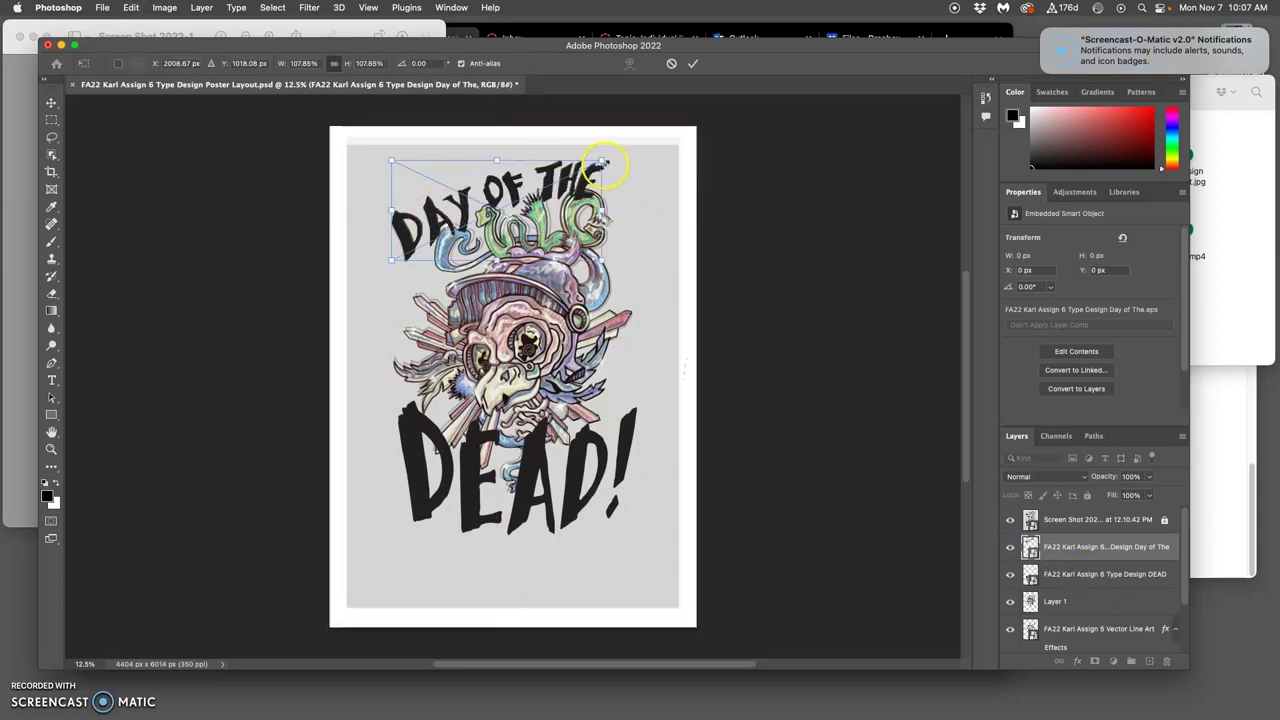
drag(612, 164, 614, 167)
drag(535, 205, 521, 202)
key(Return)
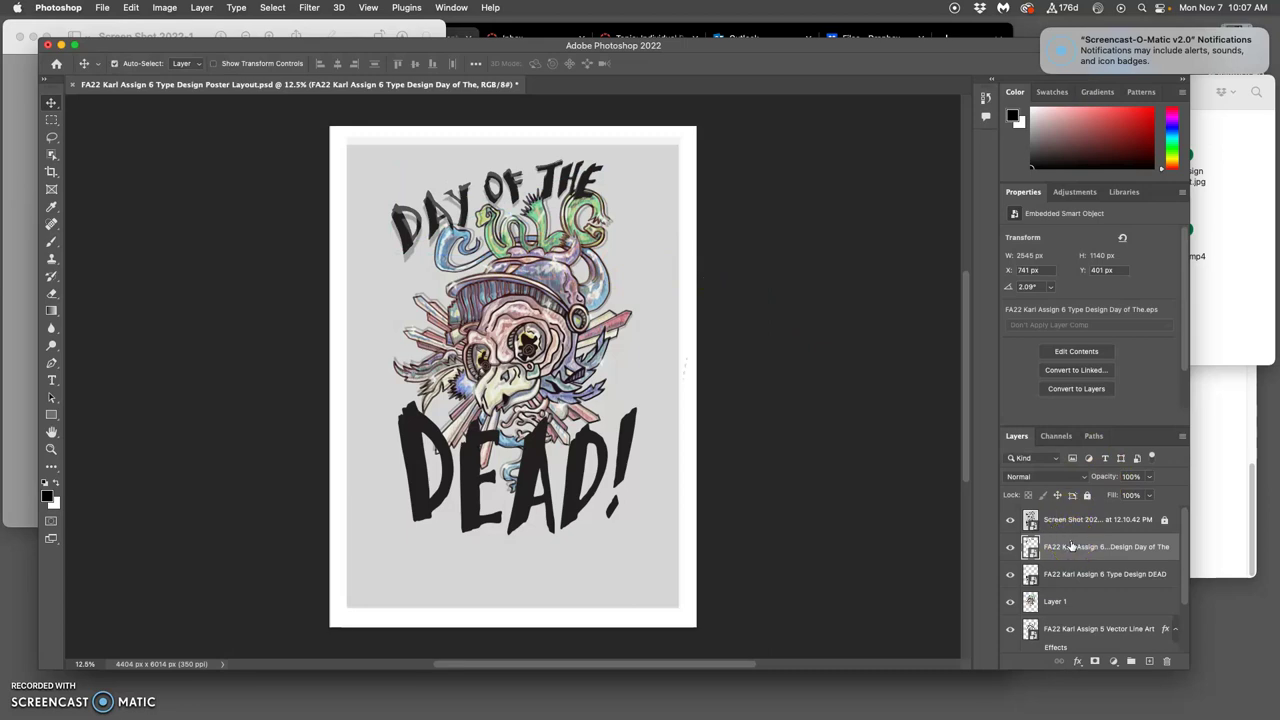
- Move the Day of The layer down behind the artwork, just above Layer 2
key(super+bracketleft)
key(super+bracketleft)
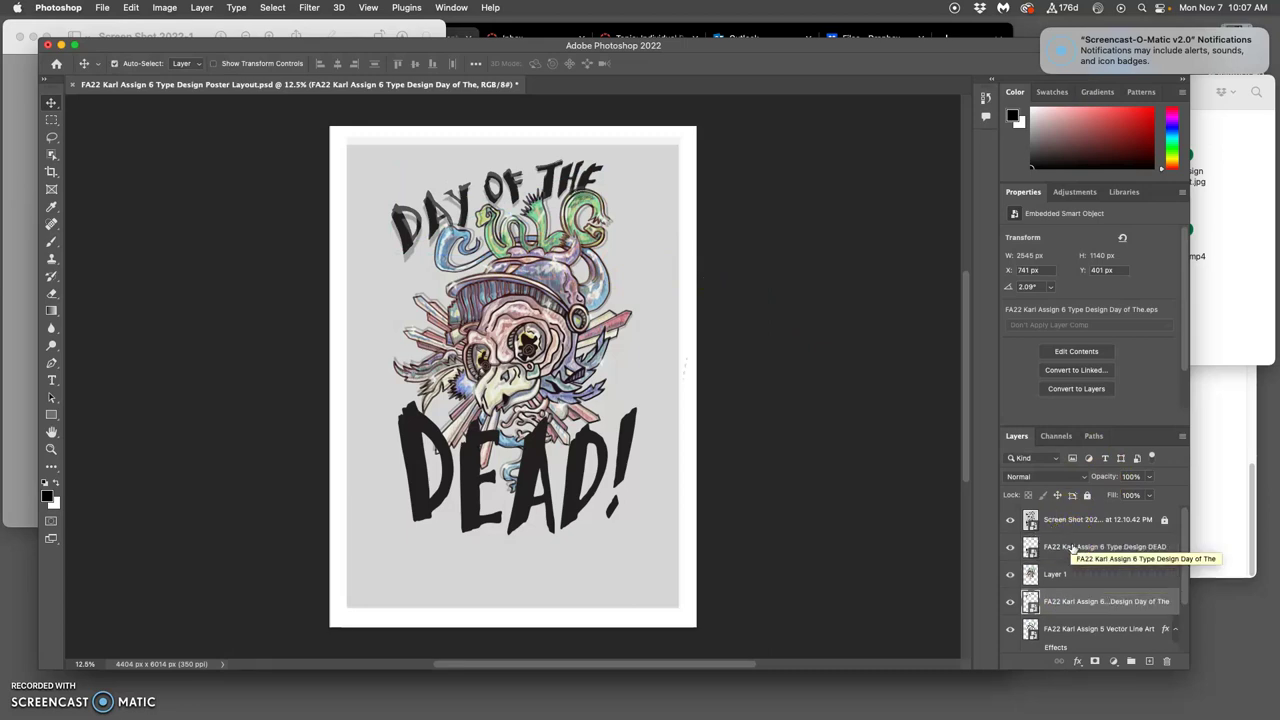
key(super+bracketleft)
key(super+bracketleft)
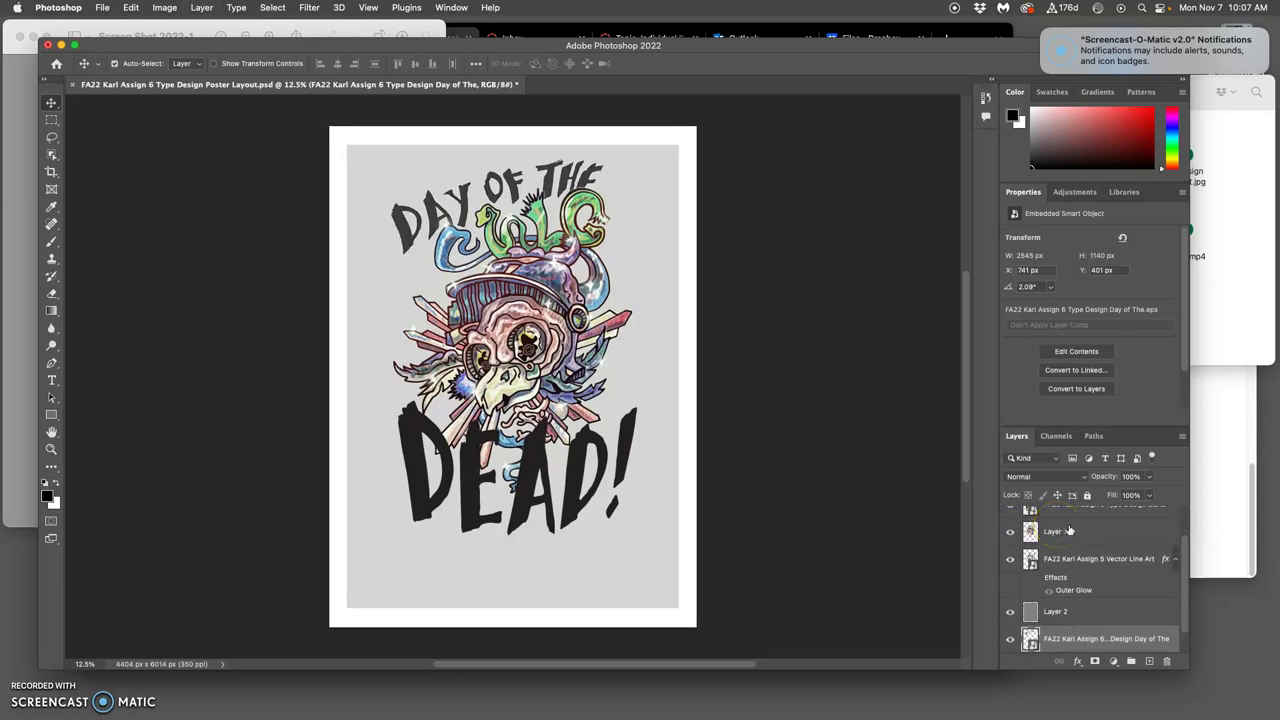
key(super+bracketright)
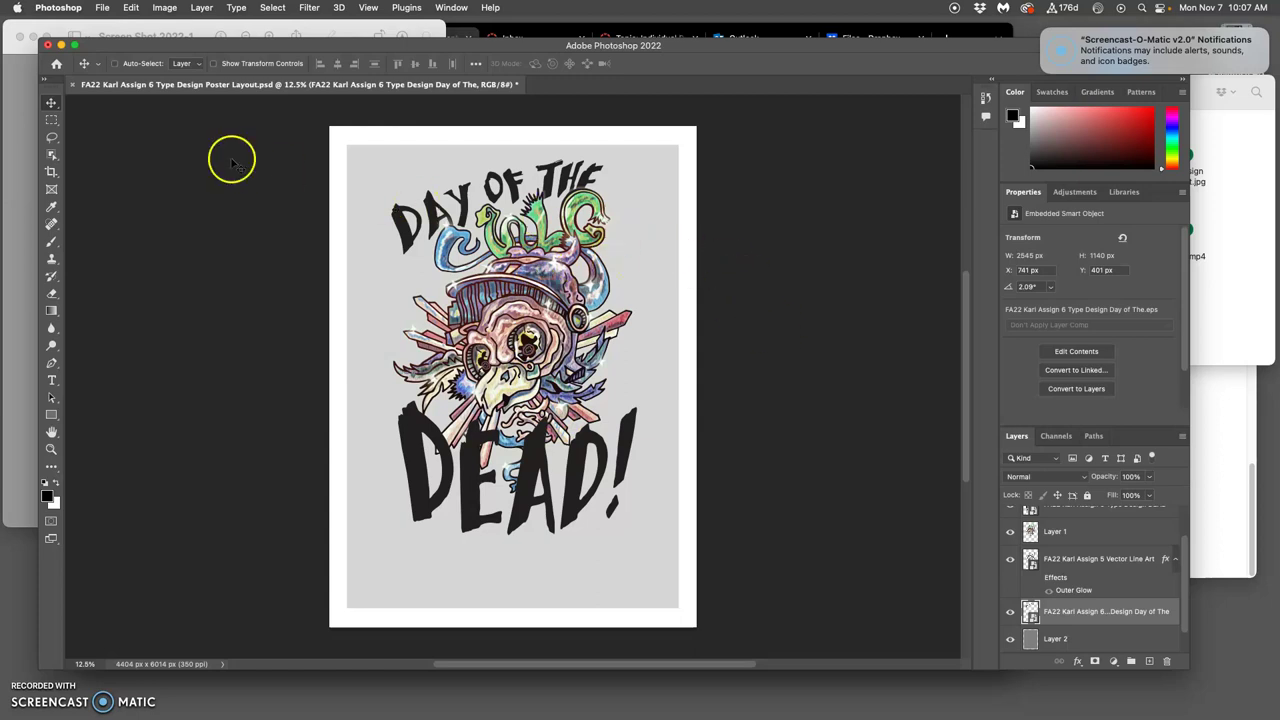
- Nudge the DAY OF THE lettering slightly to the right
drag(402, 173, 410, 183)
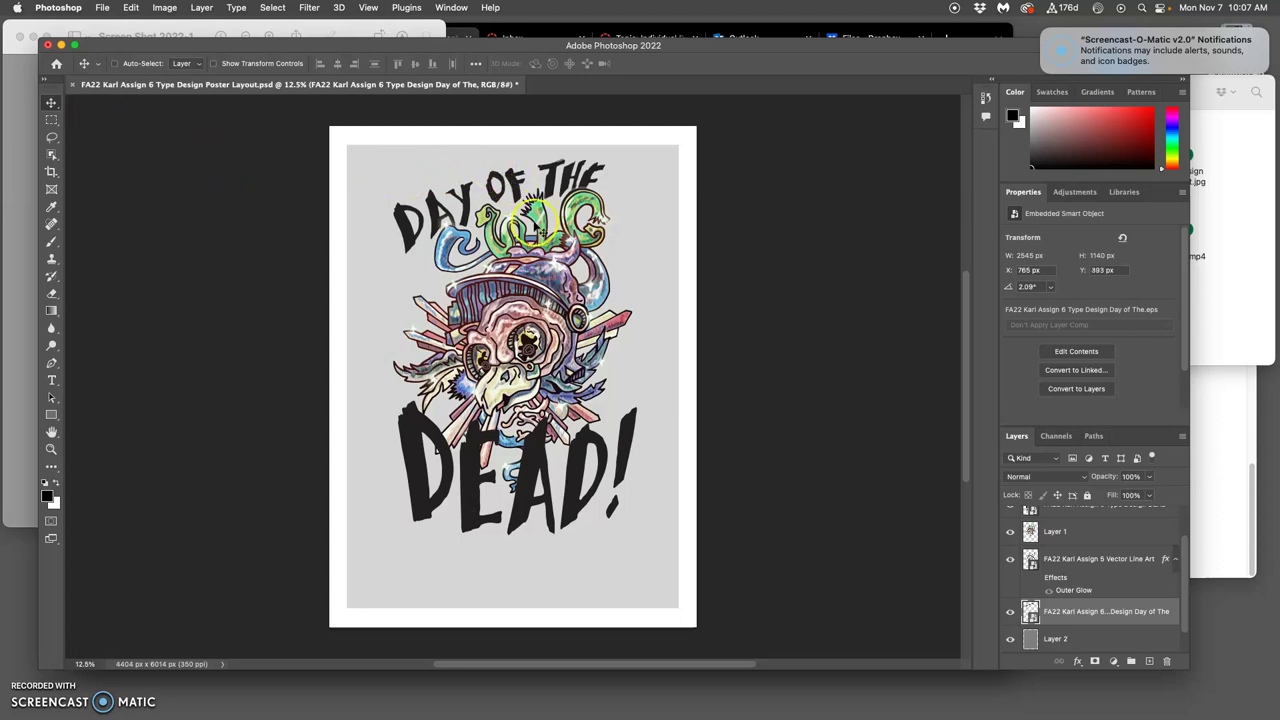
drag(541, 232, 567, 235)
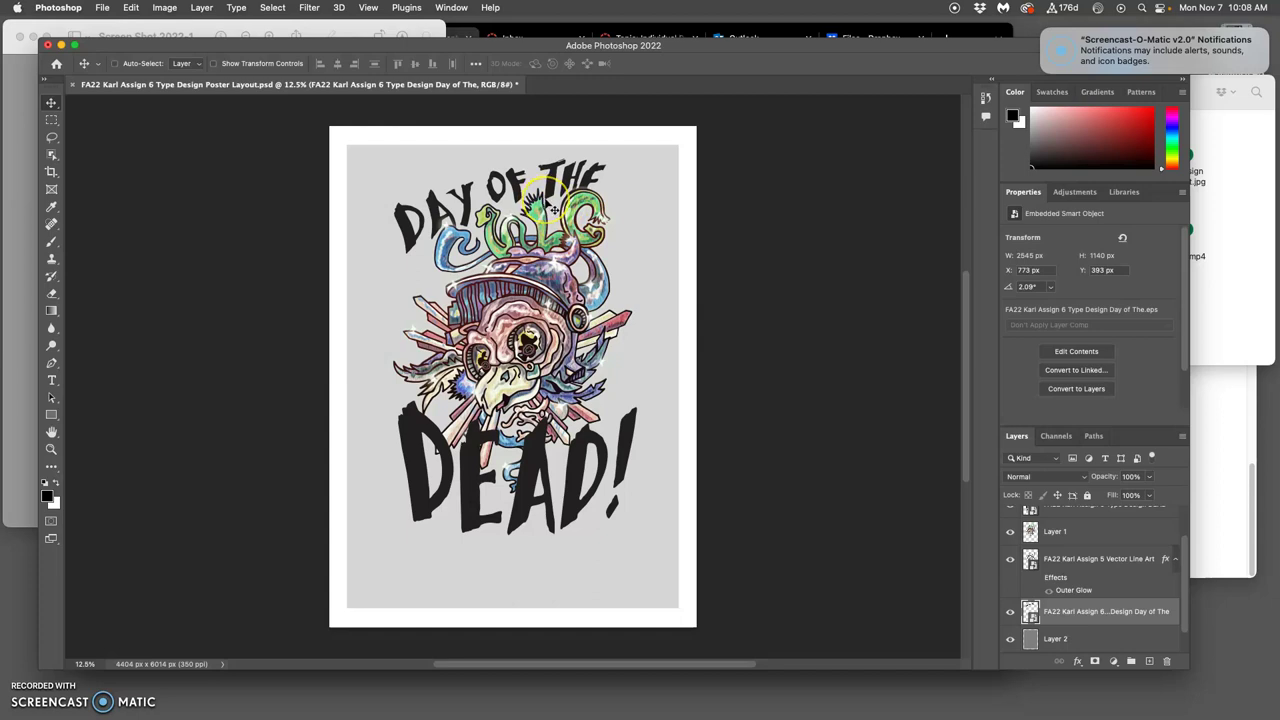
drag(553, 208, 548, 204)
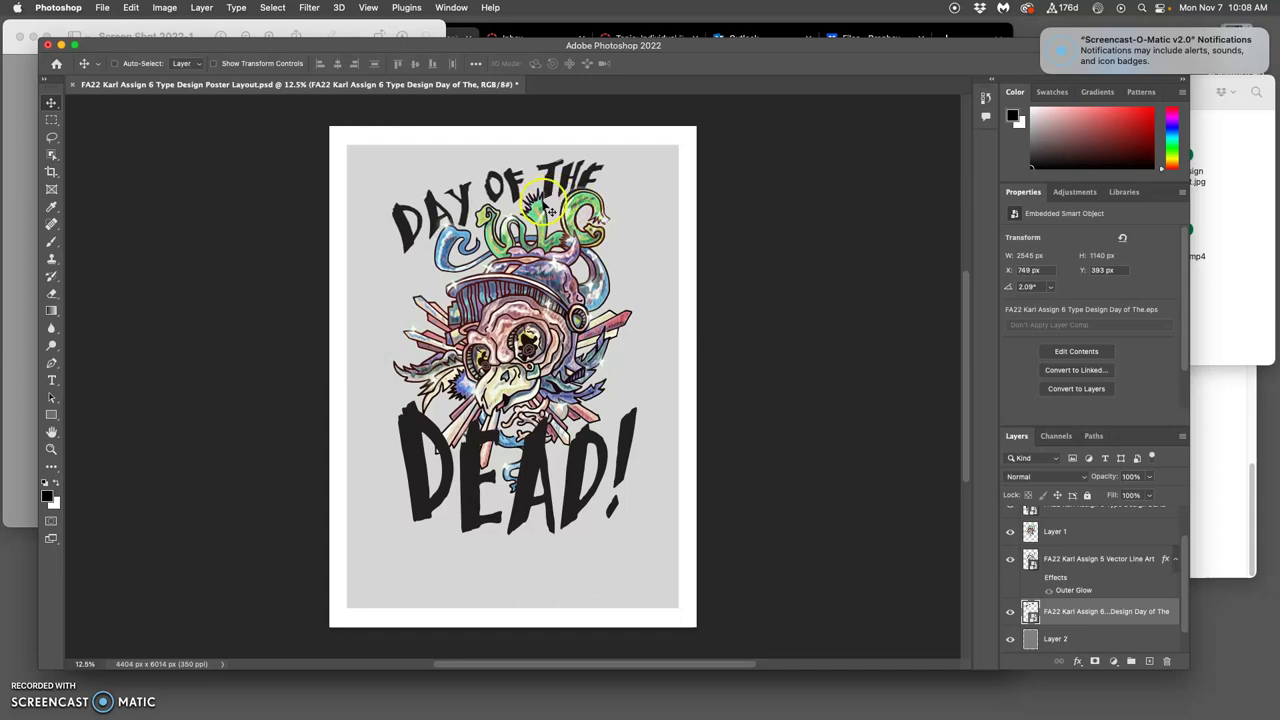
drag(554, 197, 554, 208)
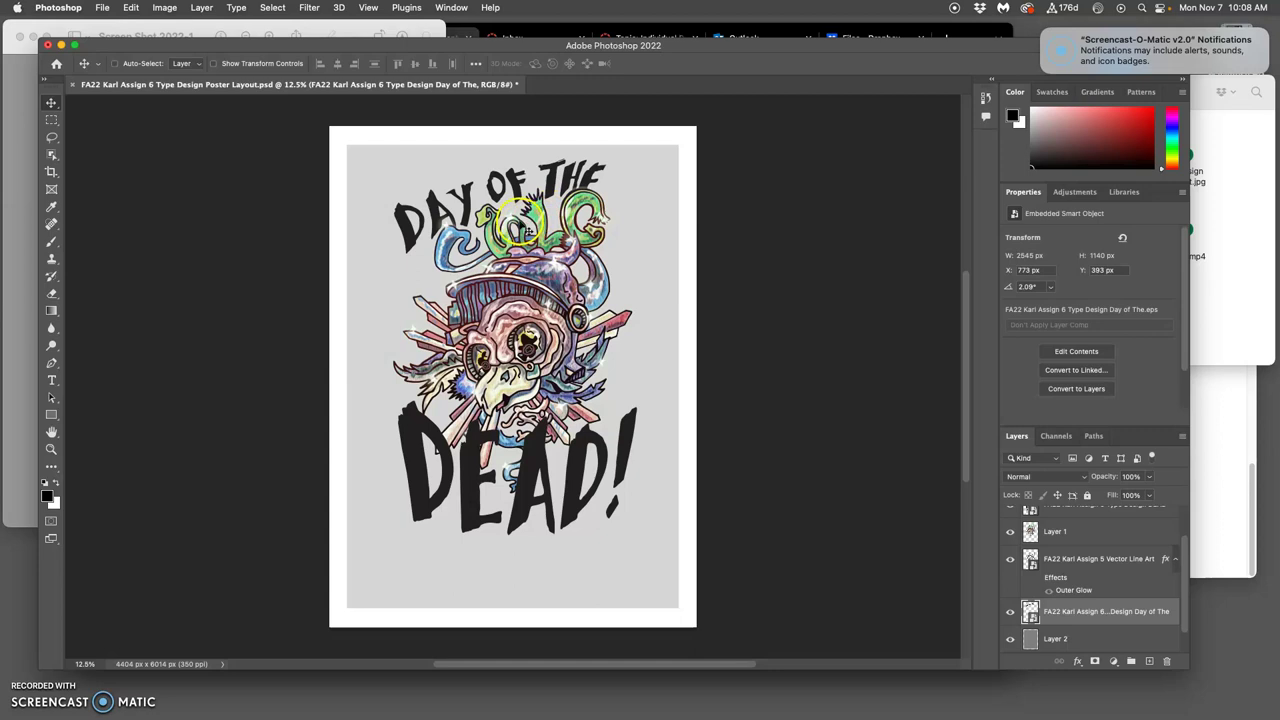
- Rotate DAY OF THE to 3.81° and nudge it right to 779, 400 px
key(ctrl+t)
drag(606, 150, 618, 161)
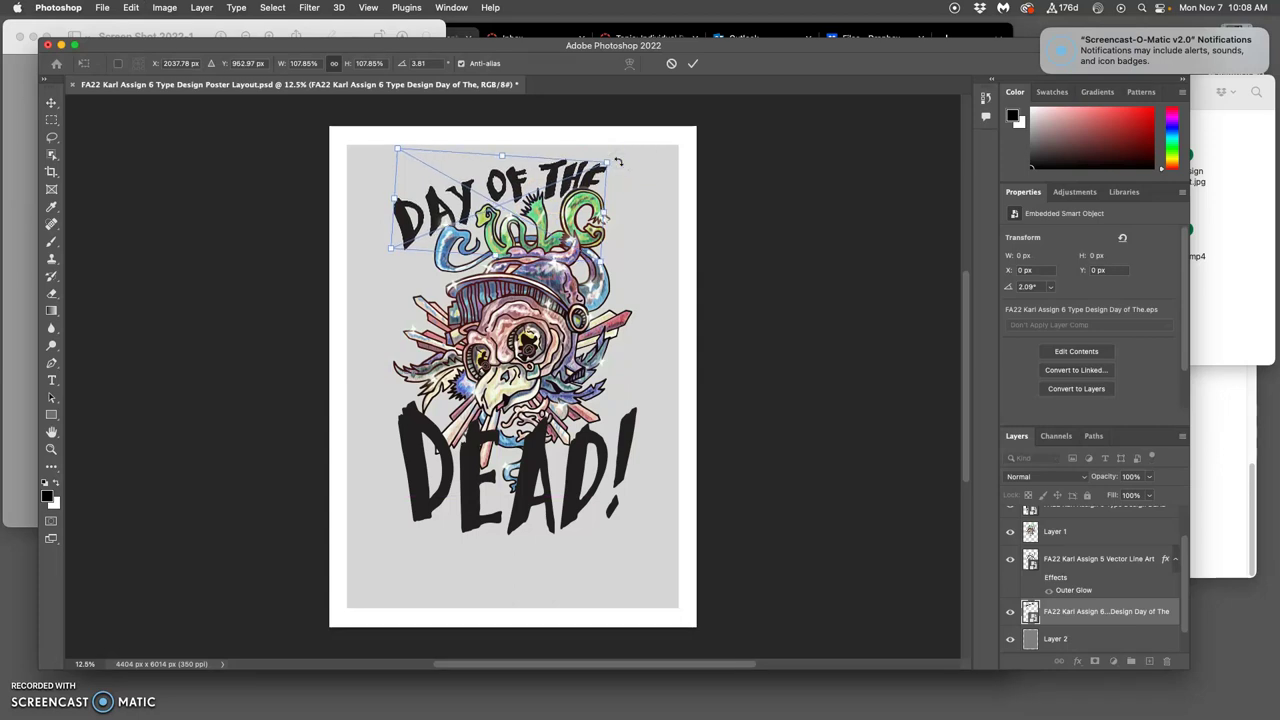
key(Right)
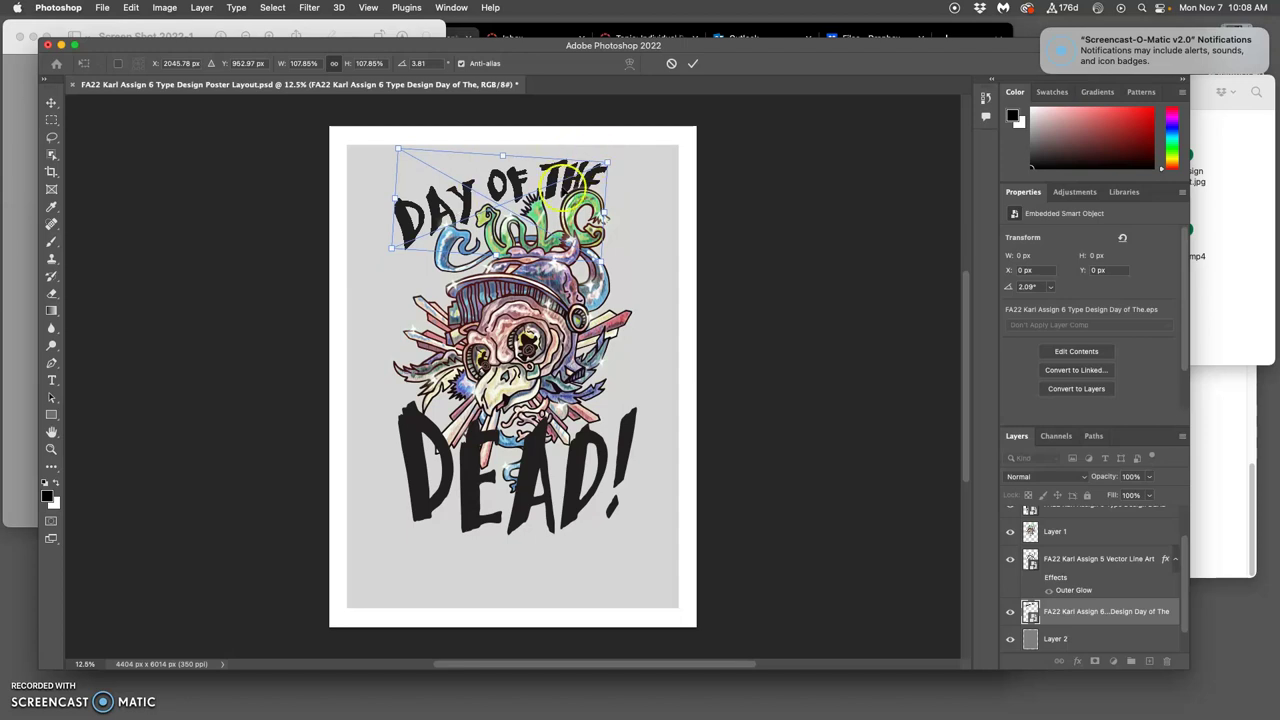
click(616, 205)
key(Return)
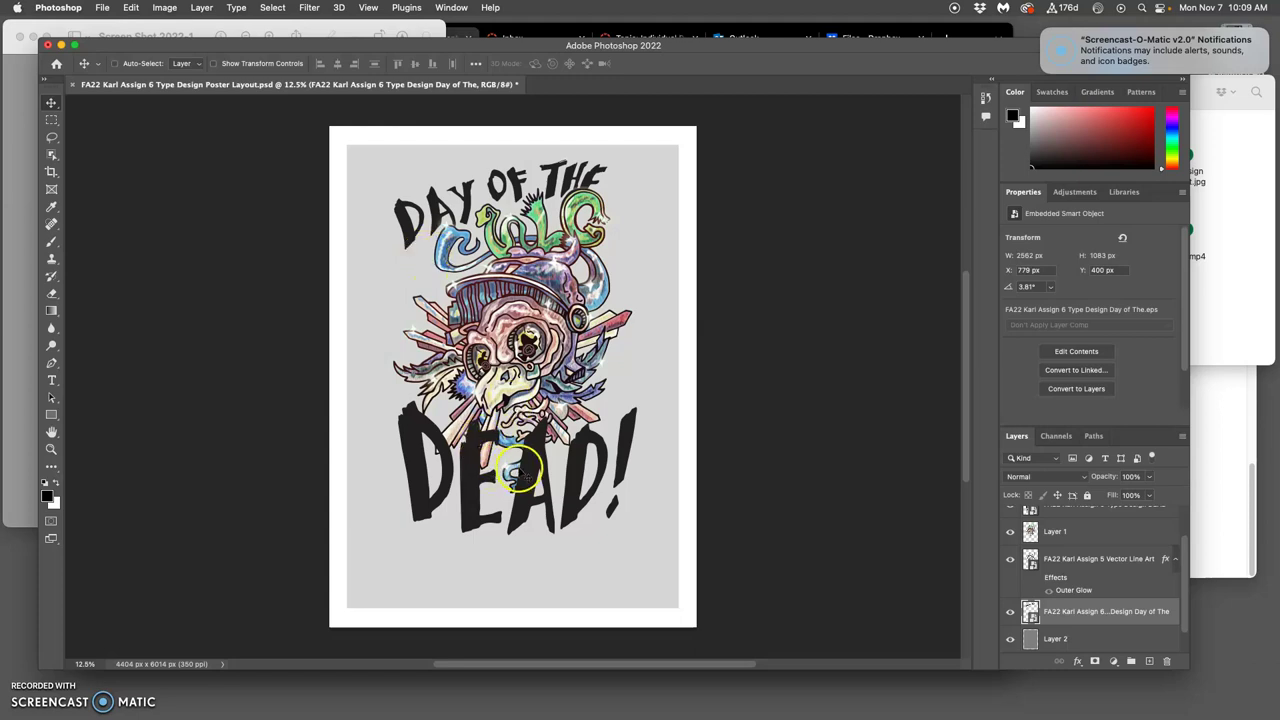
- Move the DEAD layer beneath the skull artwork in the layer stack
scroll(1072, 556, up, 1)
click(1054, 528)
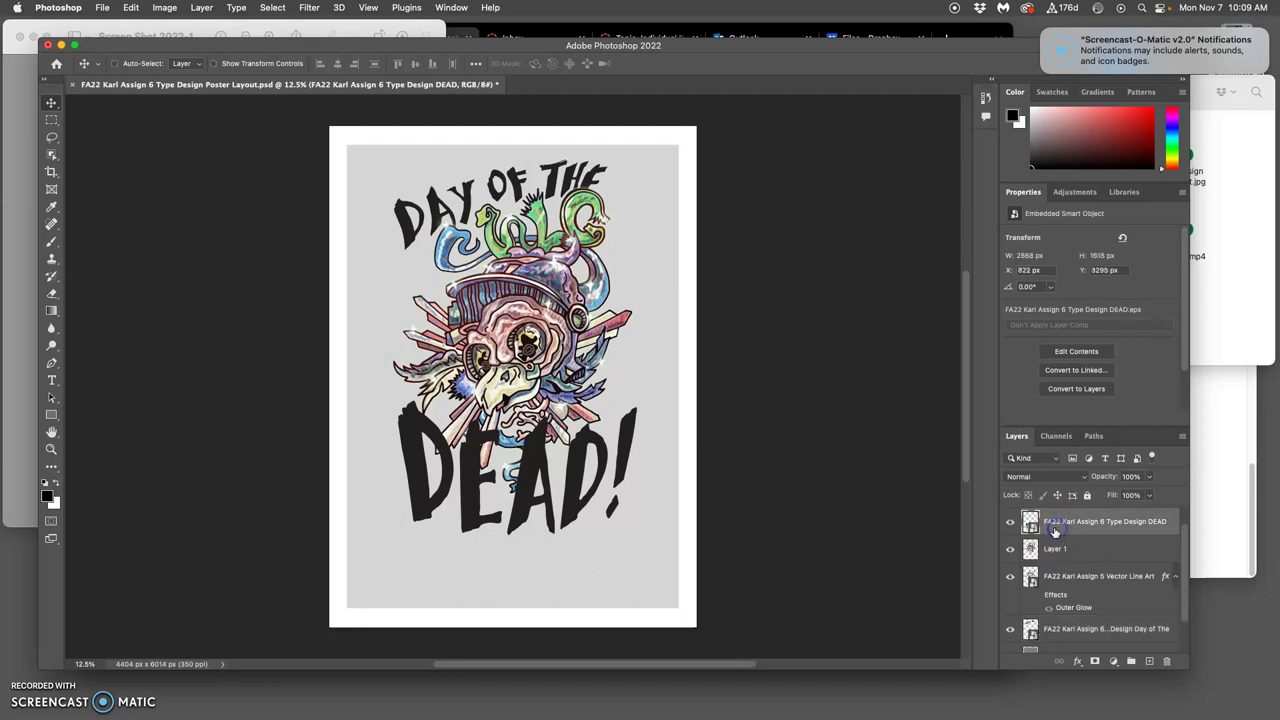
drag(1054, 528, 1050, 610)
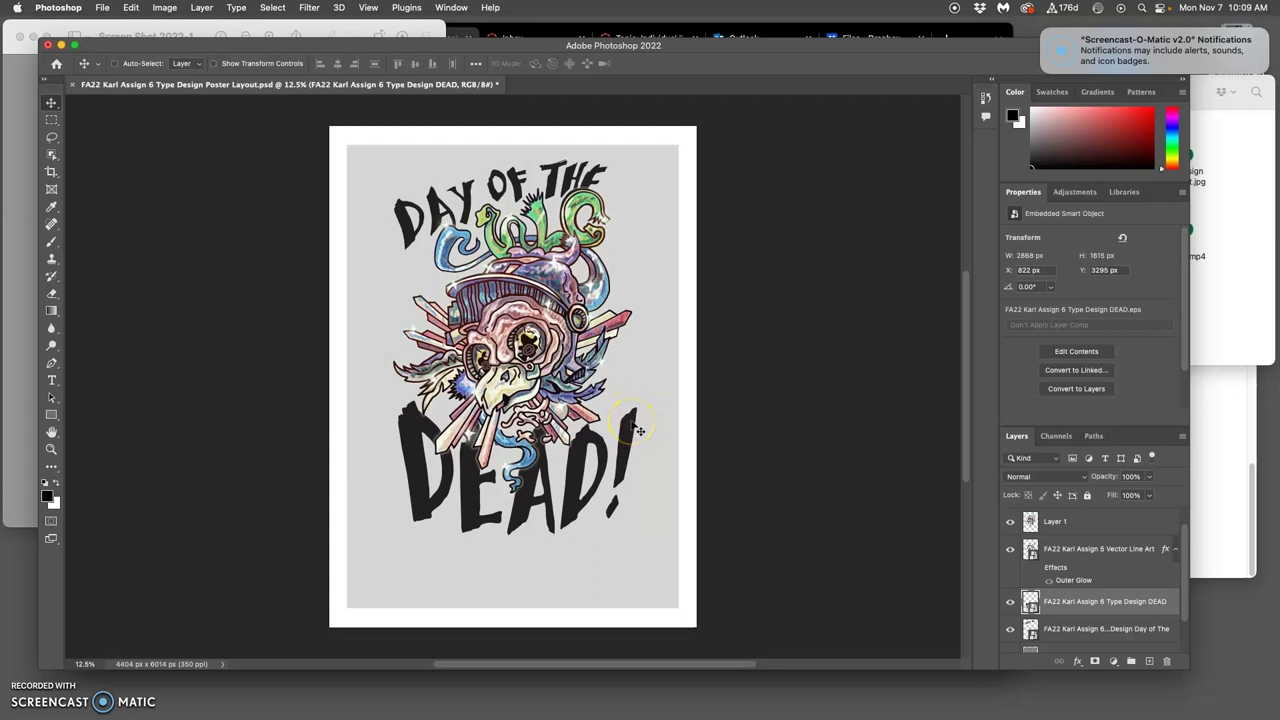
- Tilt the DEAD! lettering slightly counterclockwise, enlarge it and shift it right
key(super+t)
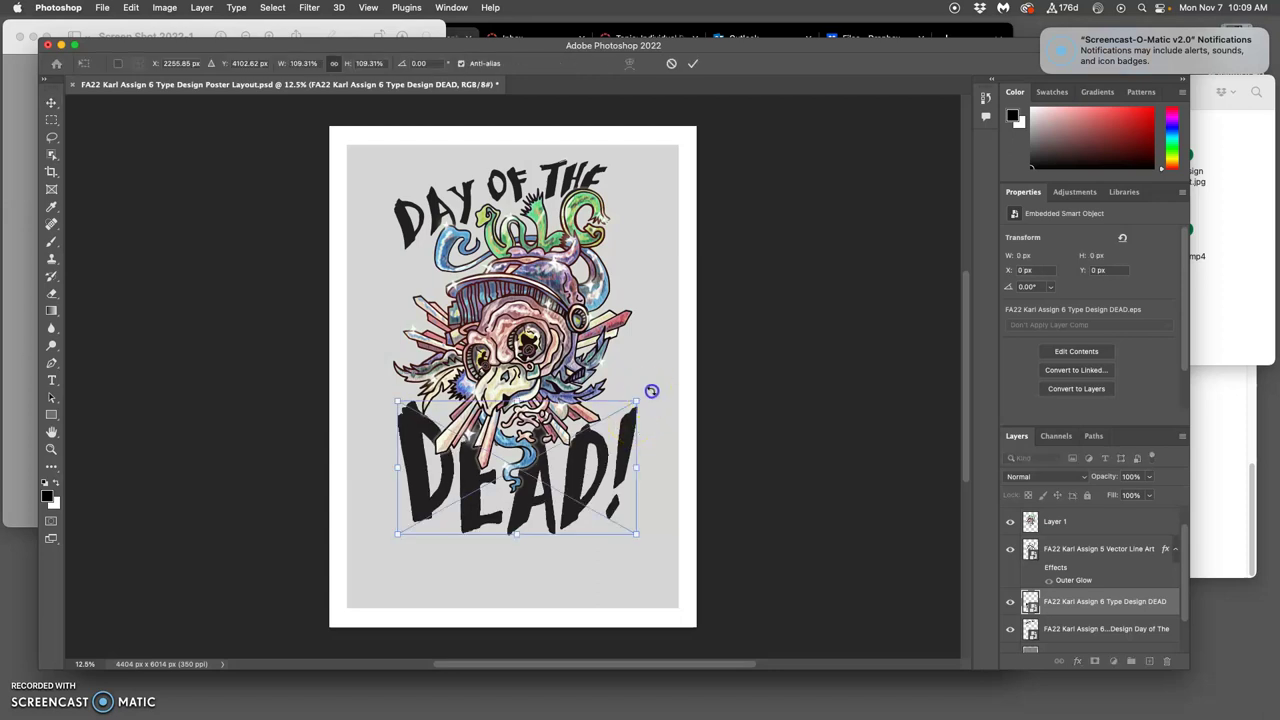
drag(651, 389, 646, 380)
mouse_move(630, 424)
mouse_down()
mouse_move(641, 423)
mouse_move(628, 426)
mouse_up()
click(633, 447)
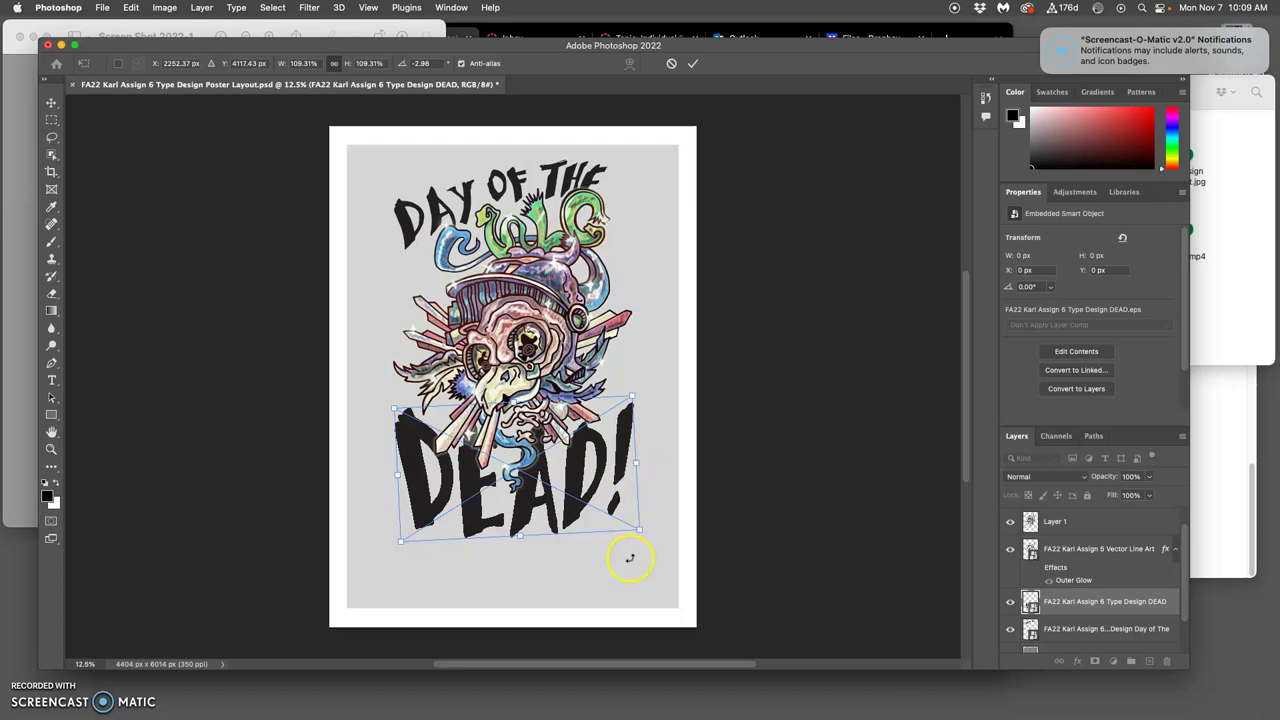
mouse_move(641, 527)
mouse_down()
mouse_move(650, 535)
mouse_move(639, 516)
mouse_up()
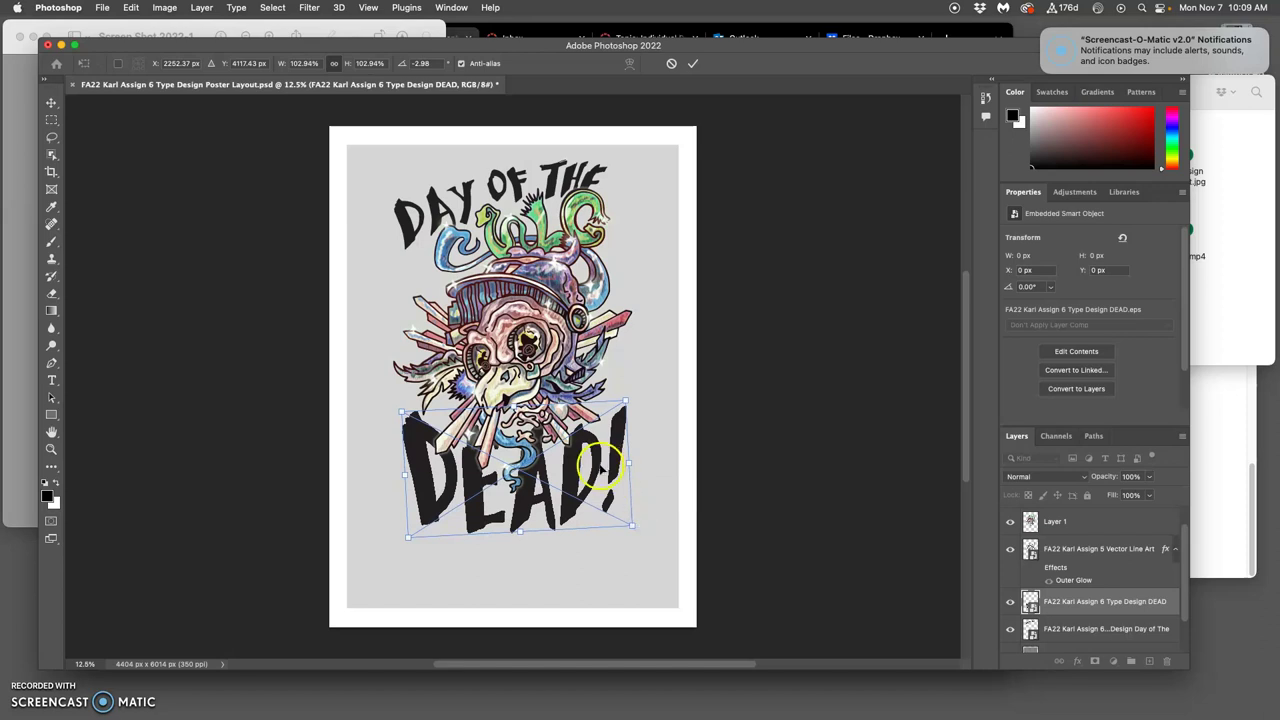
drag(600, 462, 604, 465)
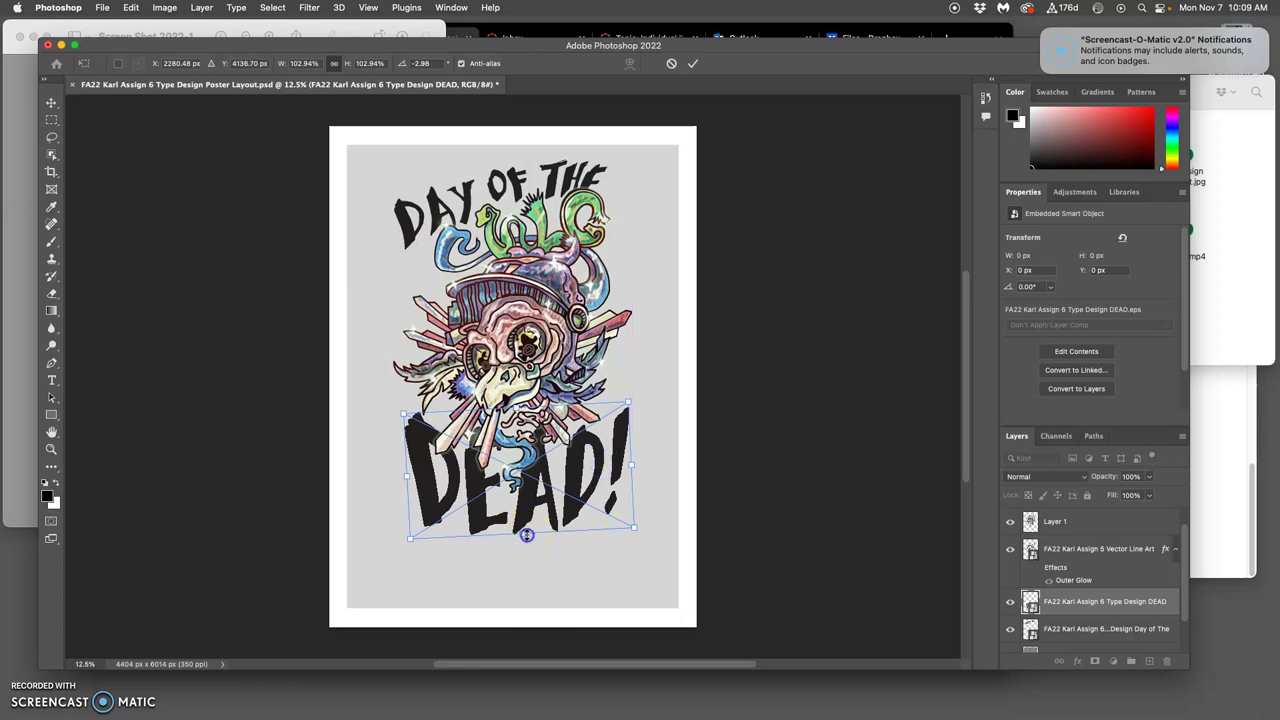
- Fine-tune DEAD! to 2689 × 1570 px at a -2.97° tilt and apply it
drag(527, 534, 529, 538)
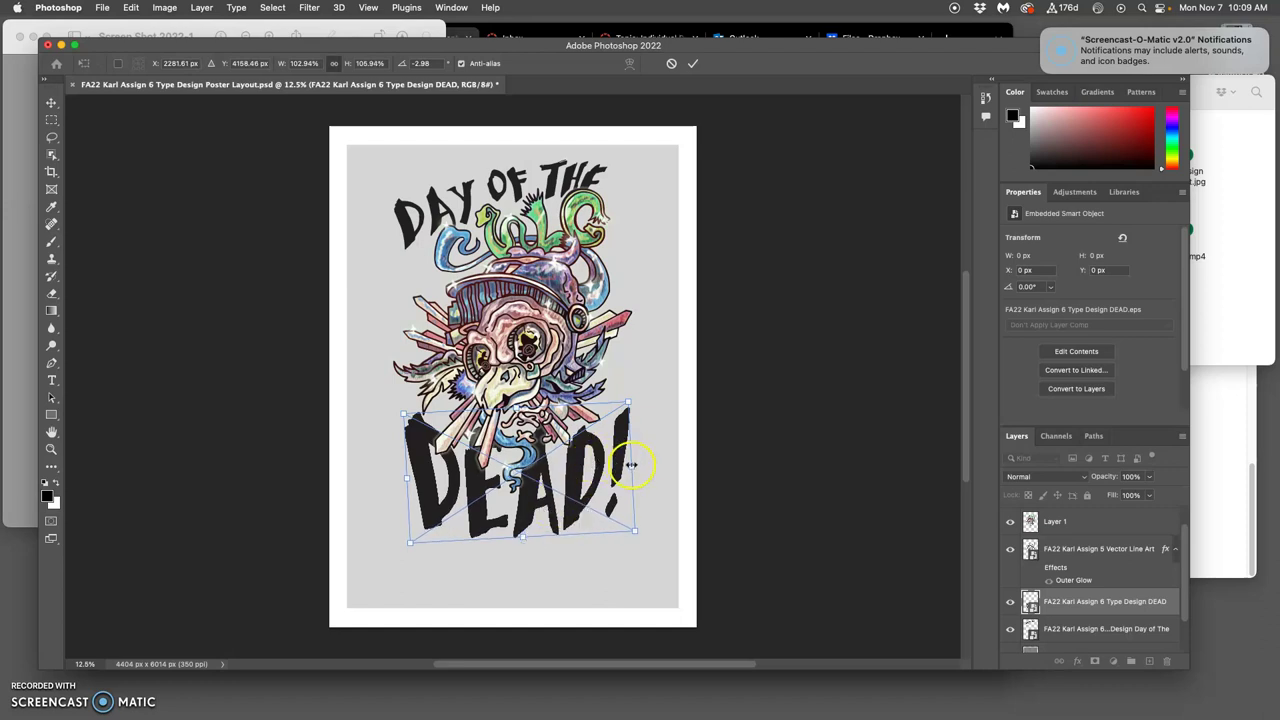
drag(631, 465, 637, 464)
drag(663, 386, 657, 394)
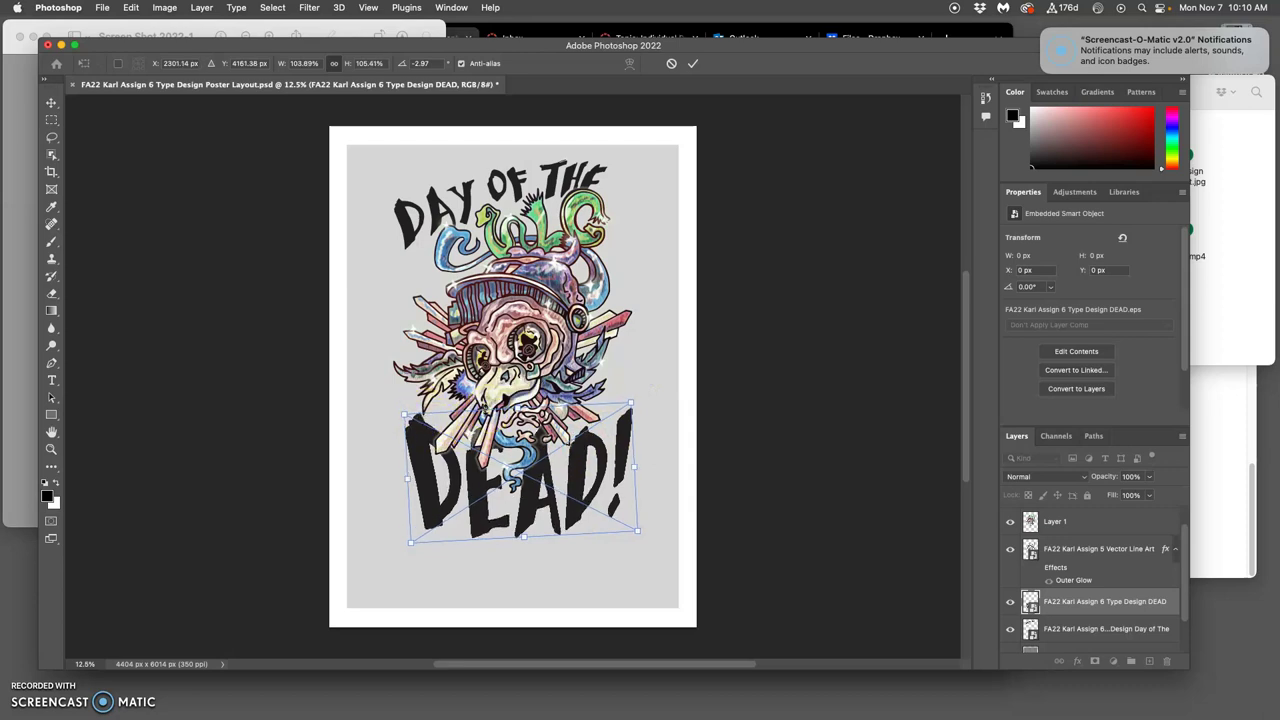
drag(414, 458, 418, 469)
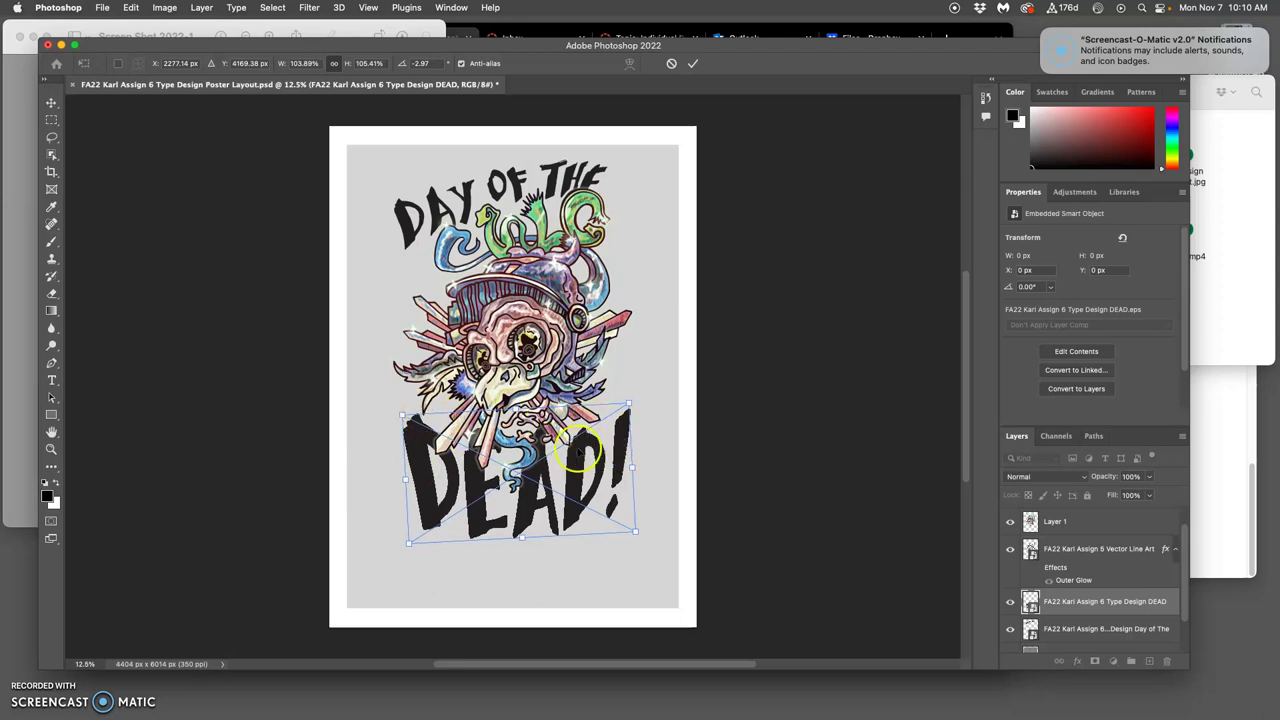
drag(628, 402, 627, 401)
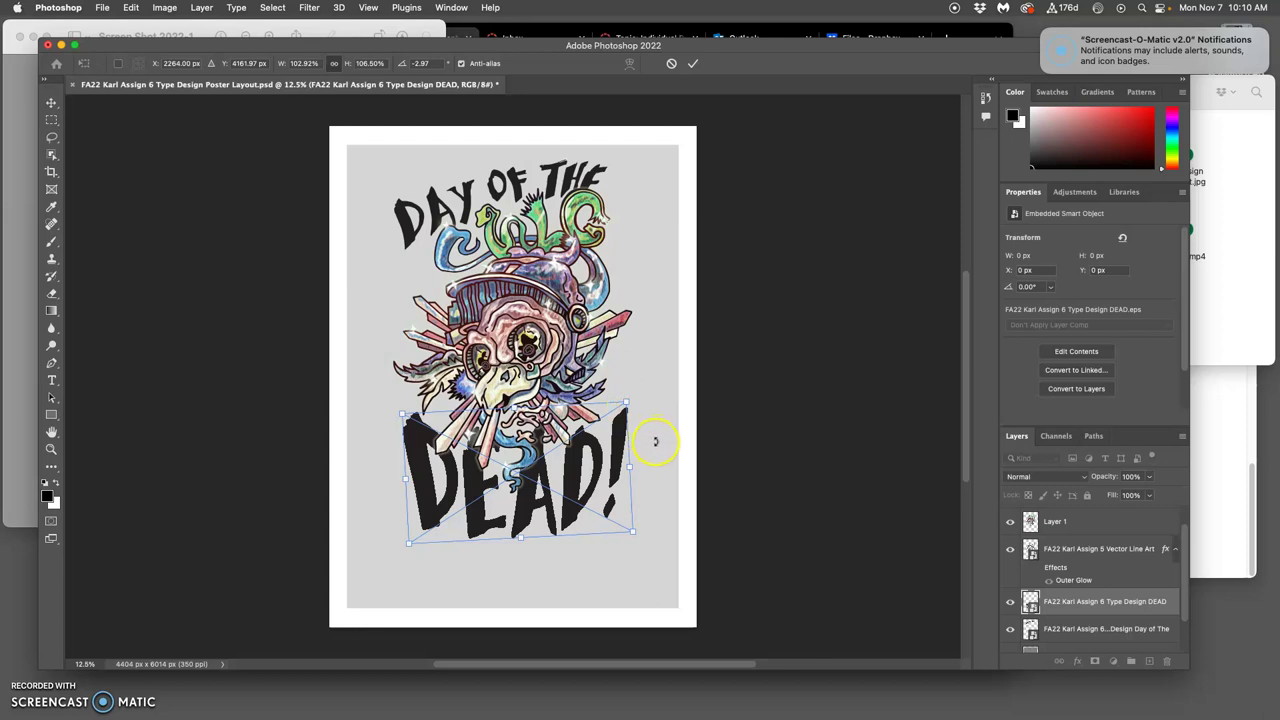
key(Return)
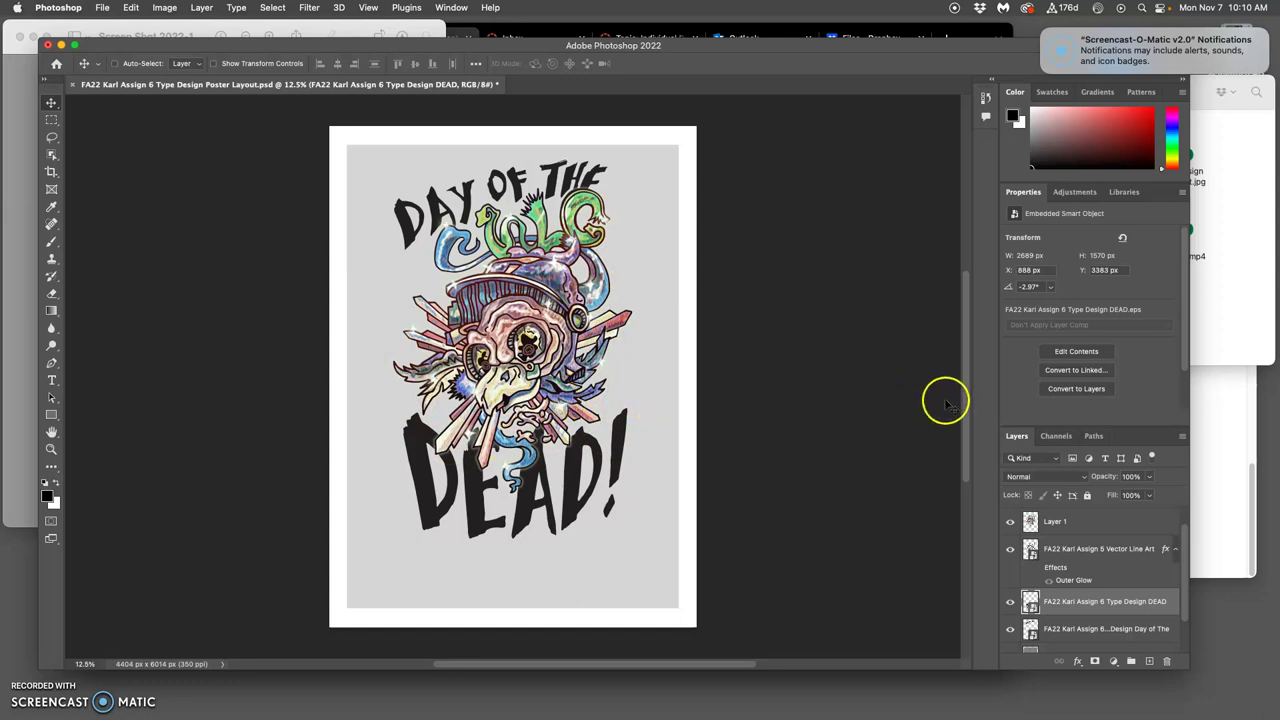
- Group Layer 1 and the artwork layers below into Group 1, then move it about 309 px down
click(1012, 550)
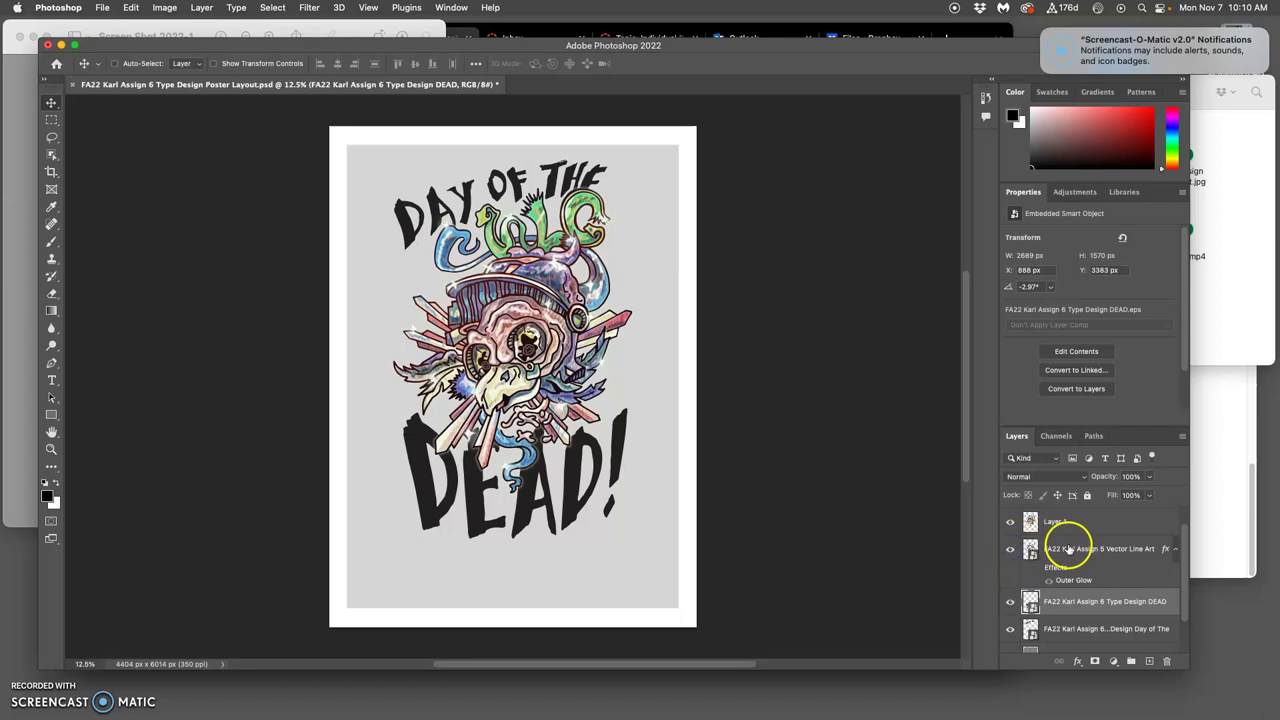
click(1058, 520)
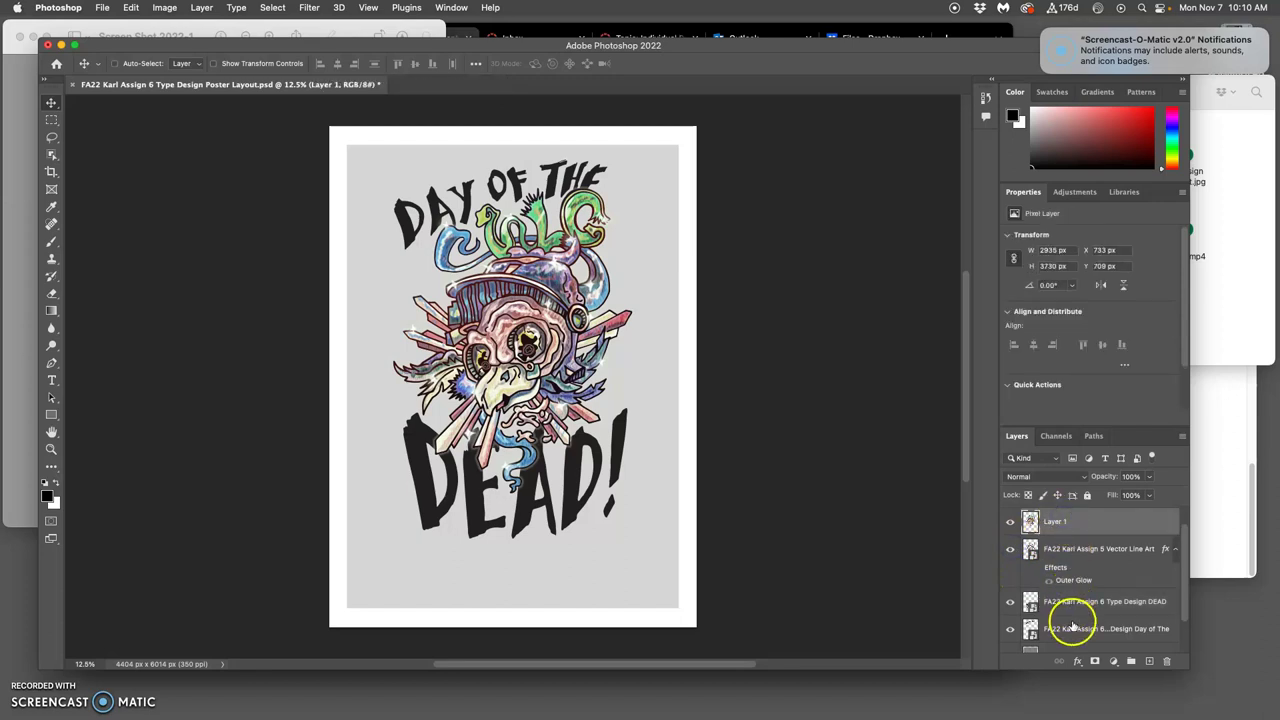
shift+click(1070, 620)
scroll(1075, 580, up, 1)
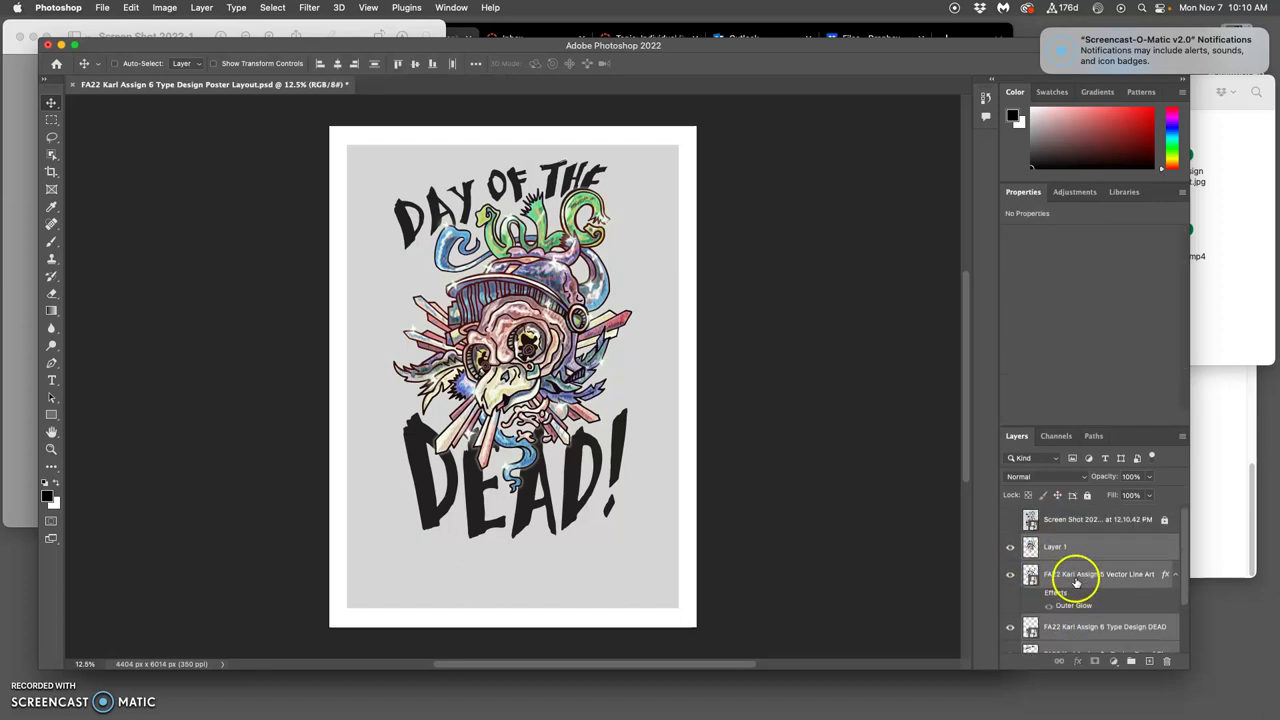
click(1131, 661)
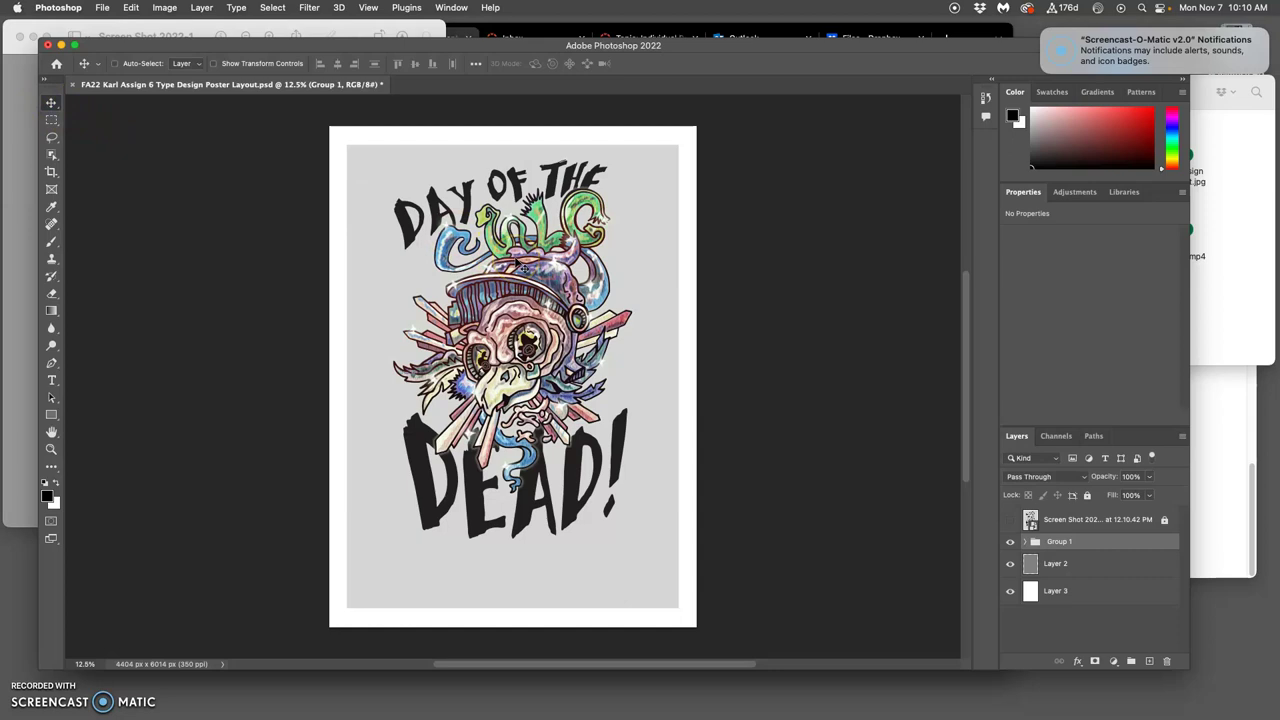
drag(518, 260, 516, 282)
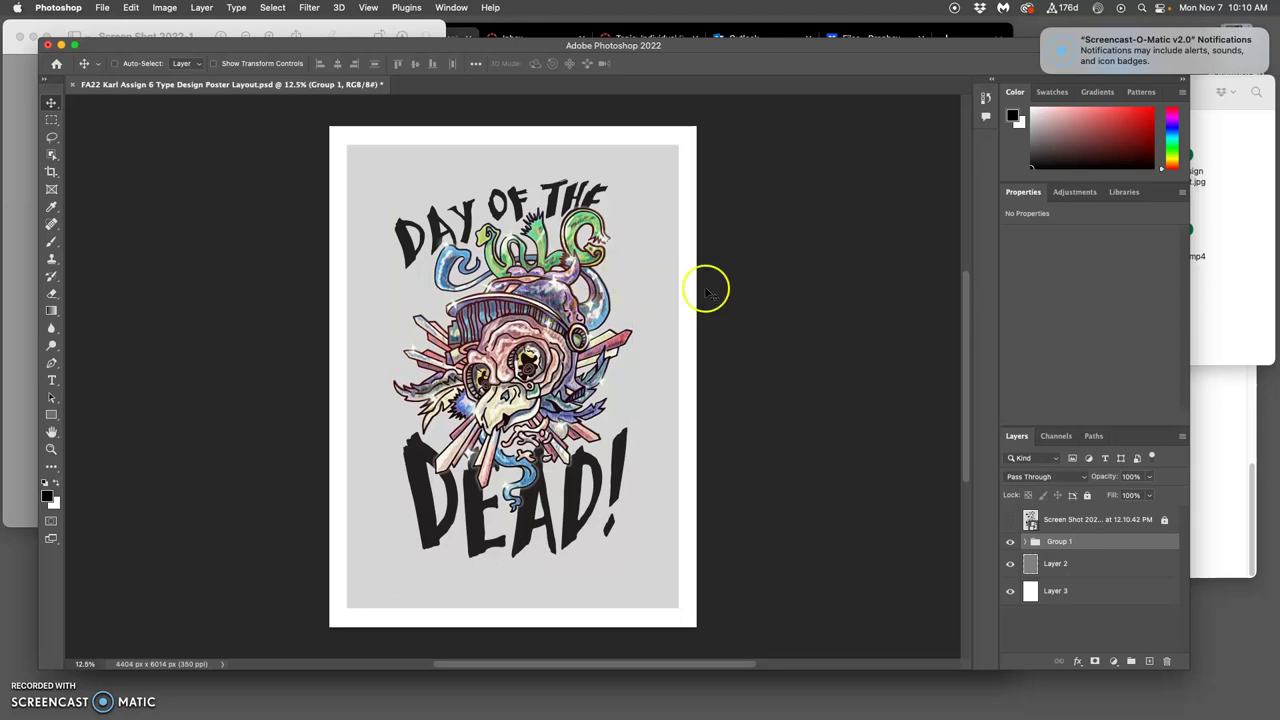
click(557, 27)
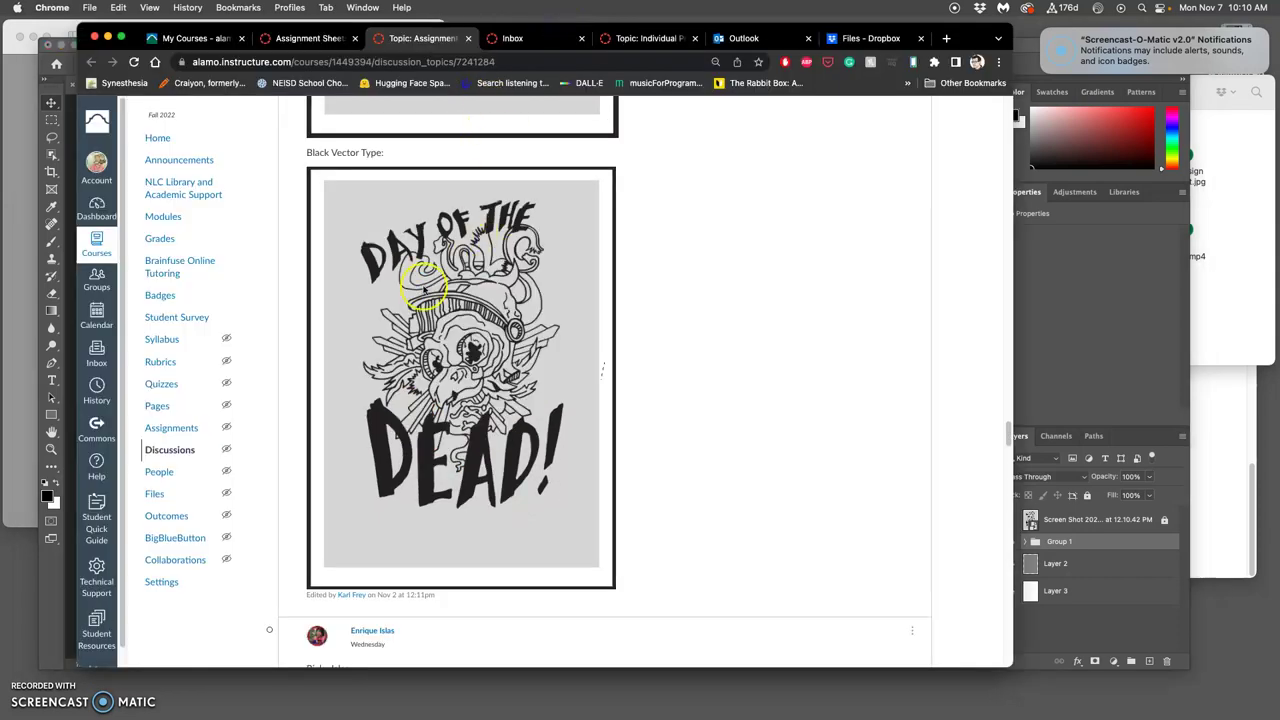
scroll(486, 255, up, 15)
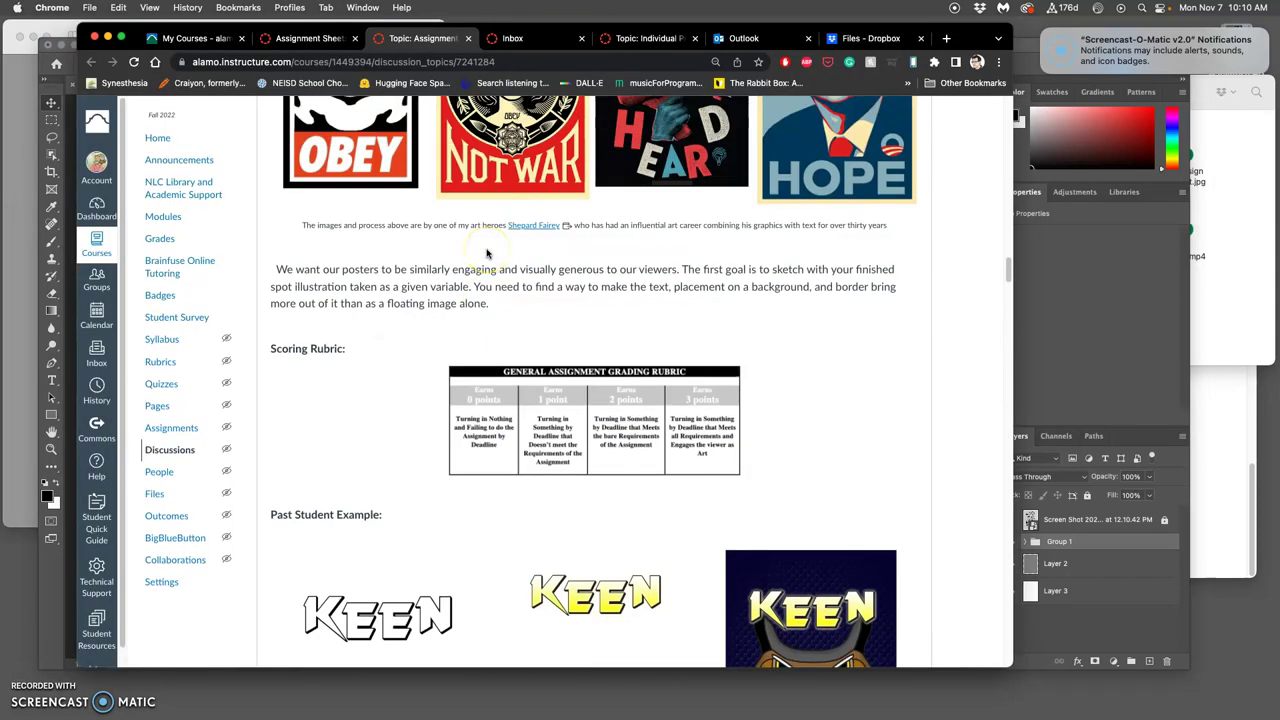
scroll(487, 254, down, 5)
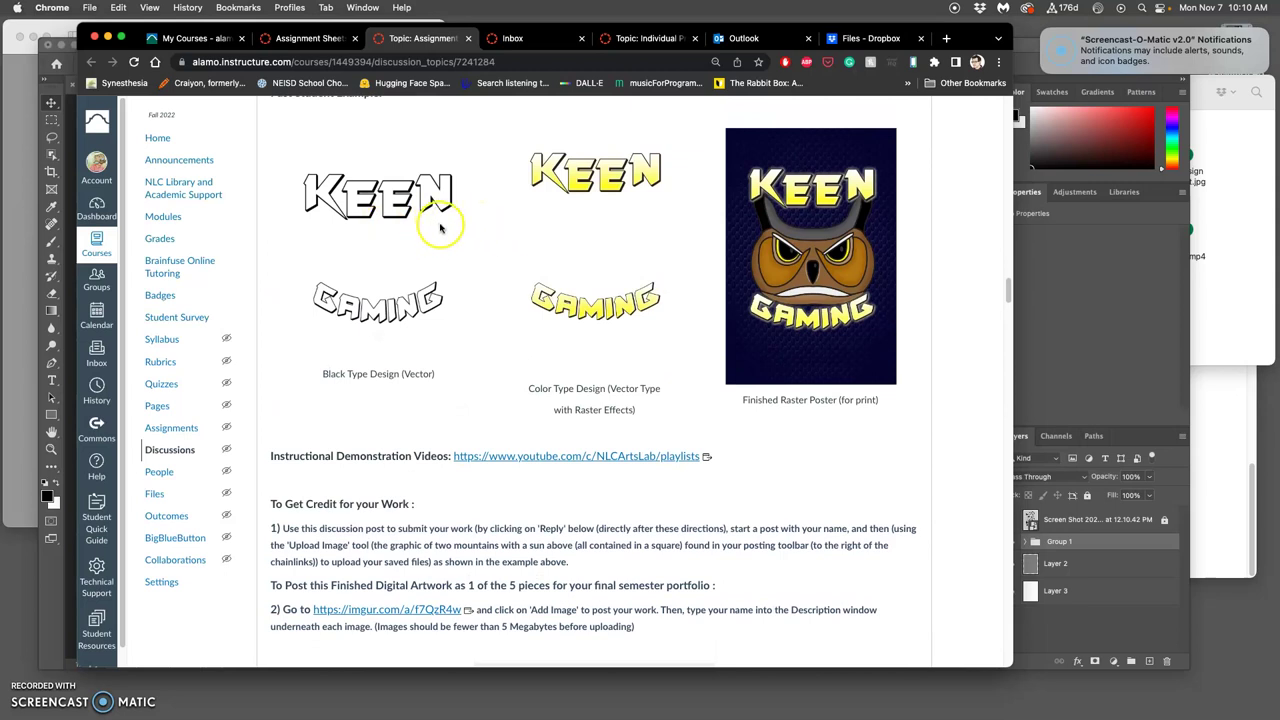
scroll(803, 247, down, 5)
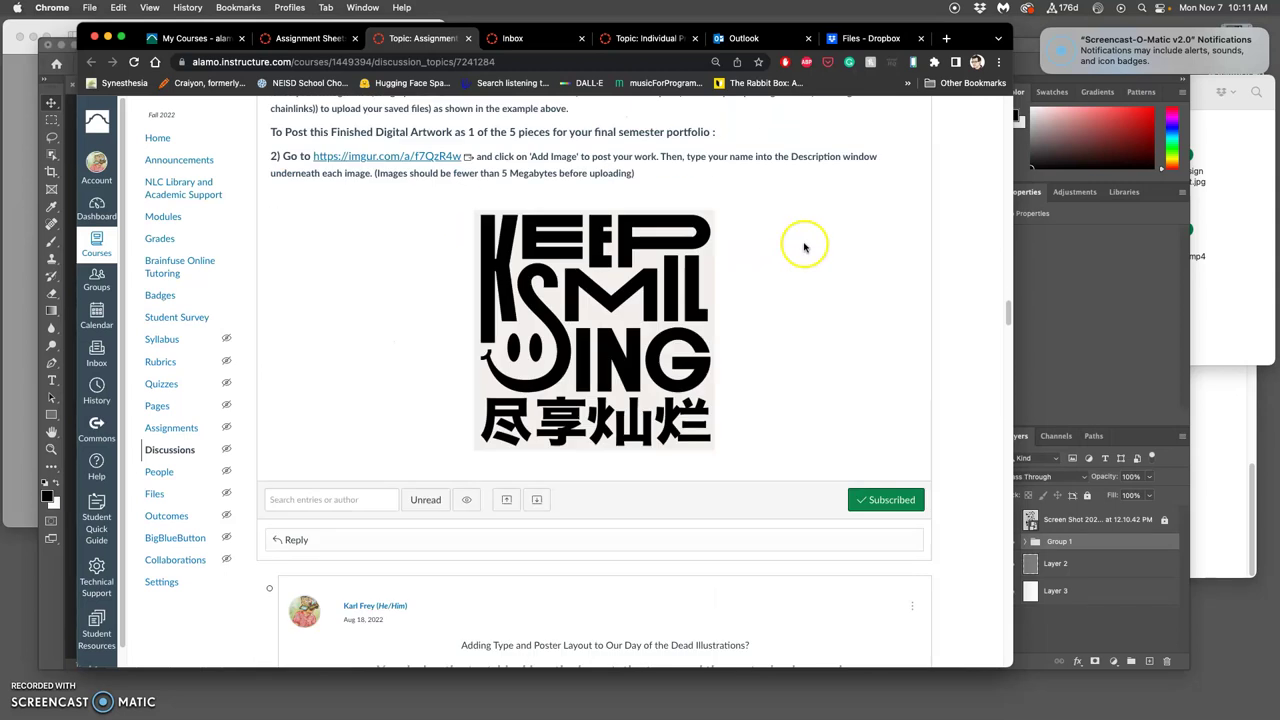
scroll(803, 247, down, 20)
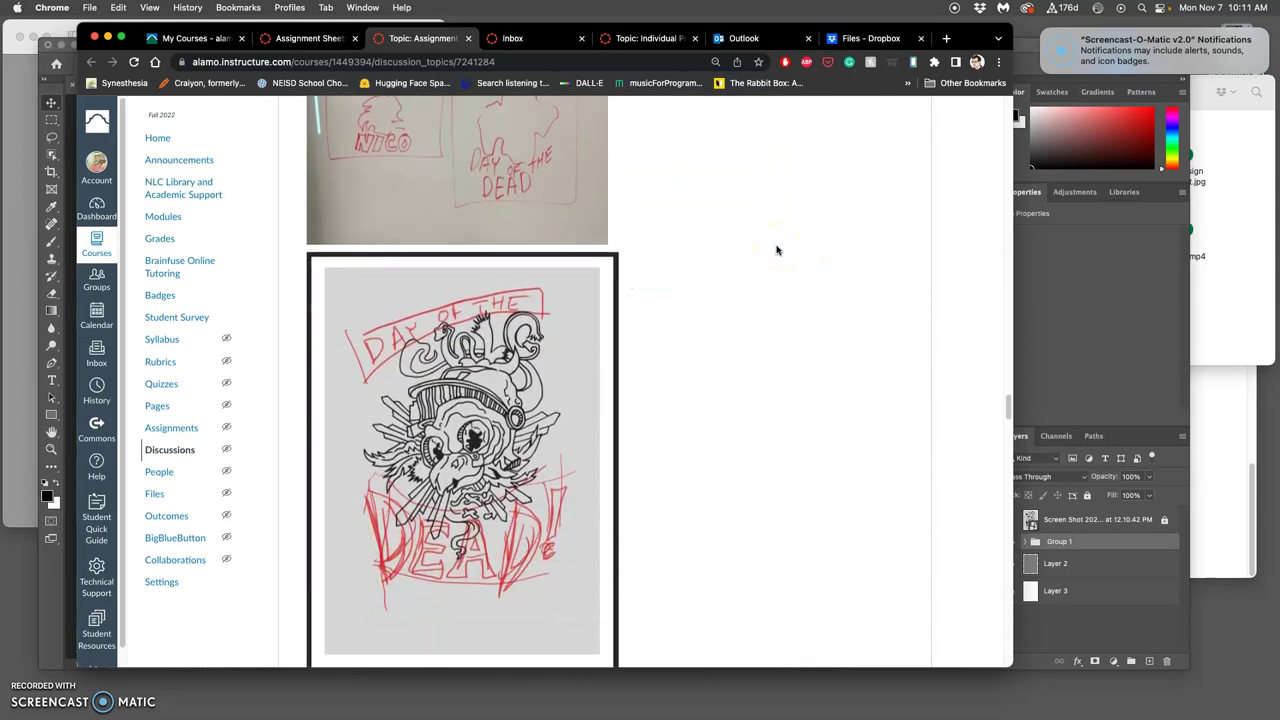
scroll(530, 330, down, 6)
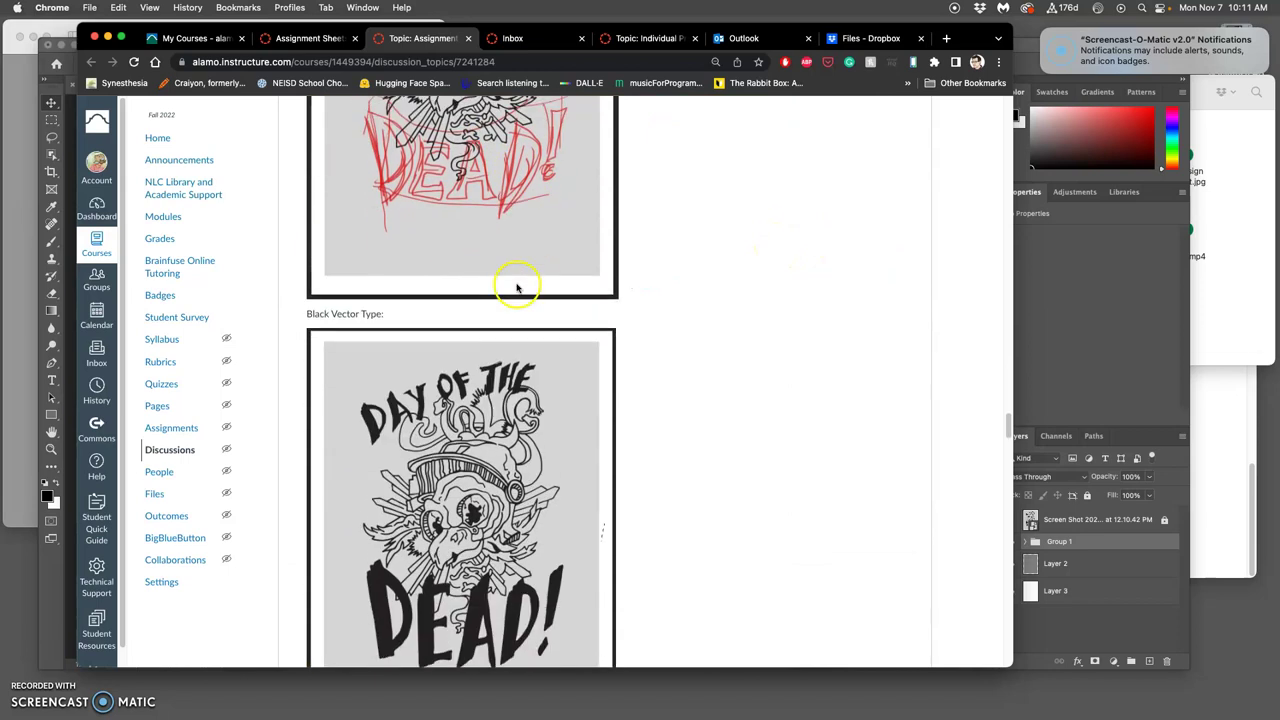
scroll(522, 314, down, 4)
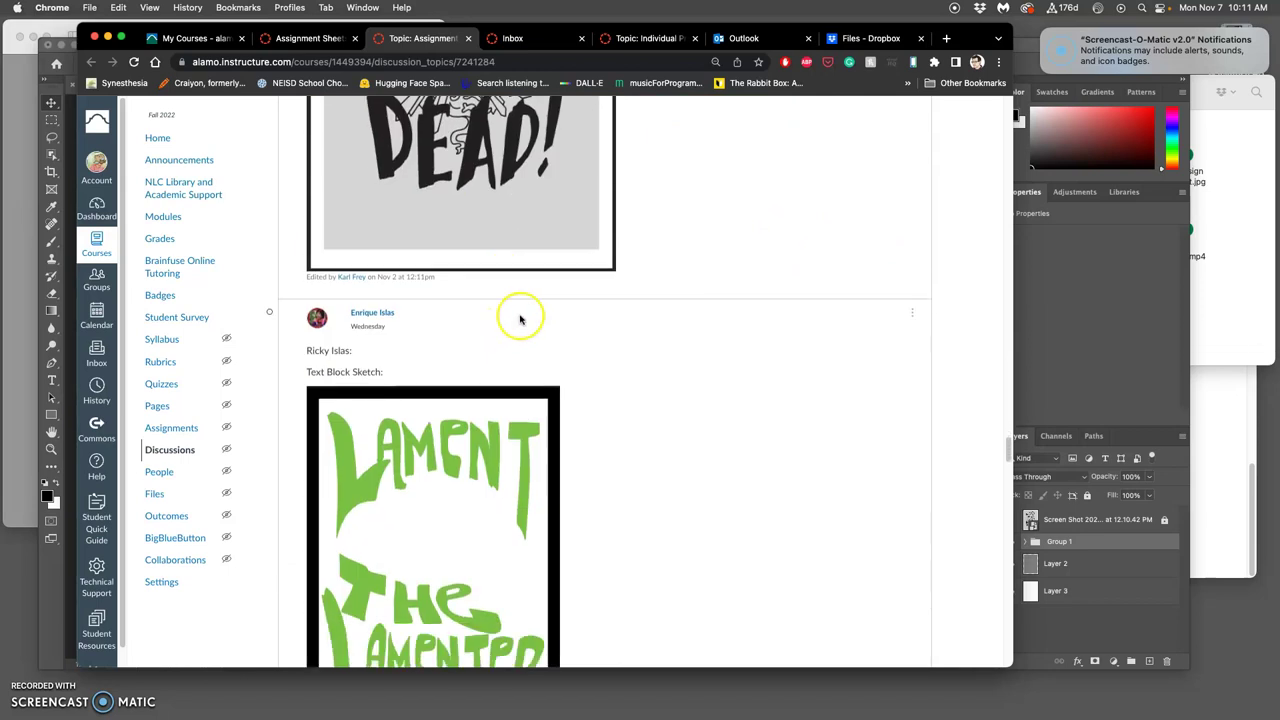
scroll(522, 318, up, 3)
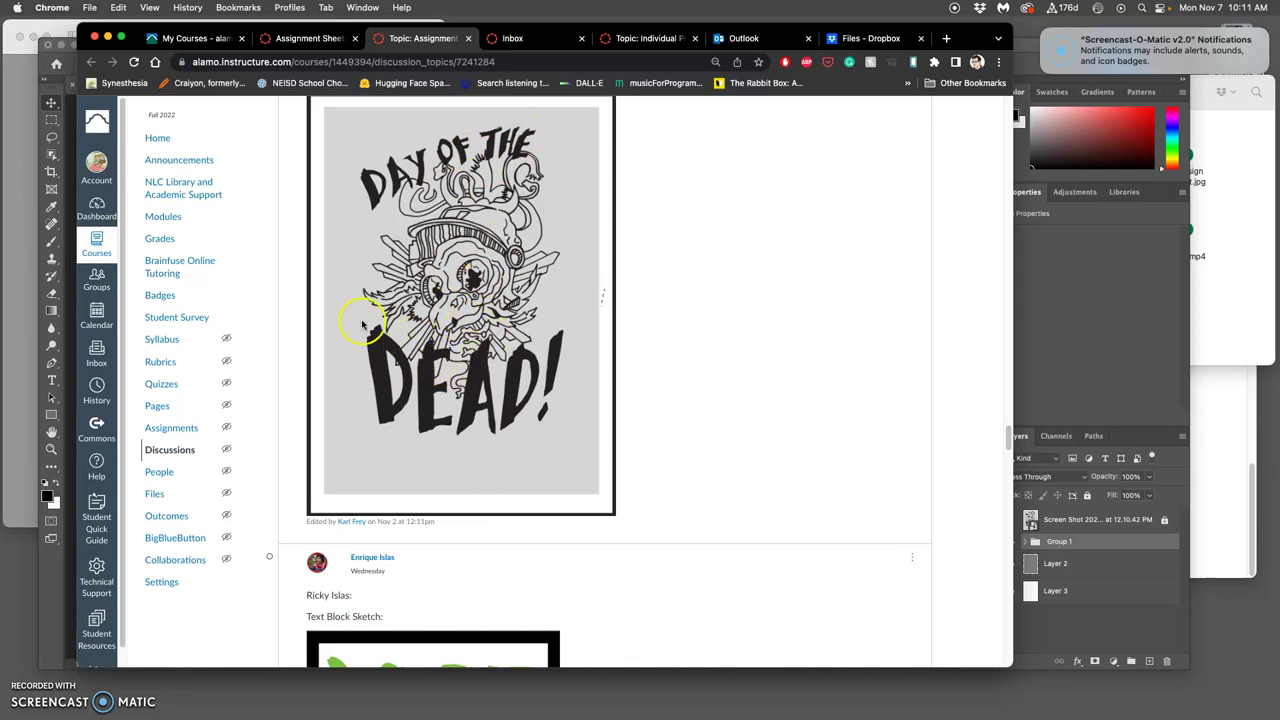
click(50, 58)
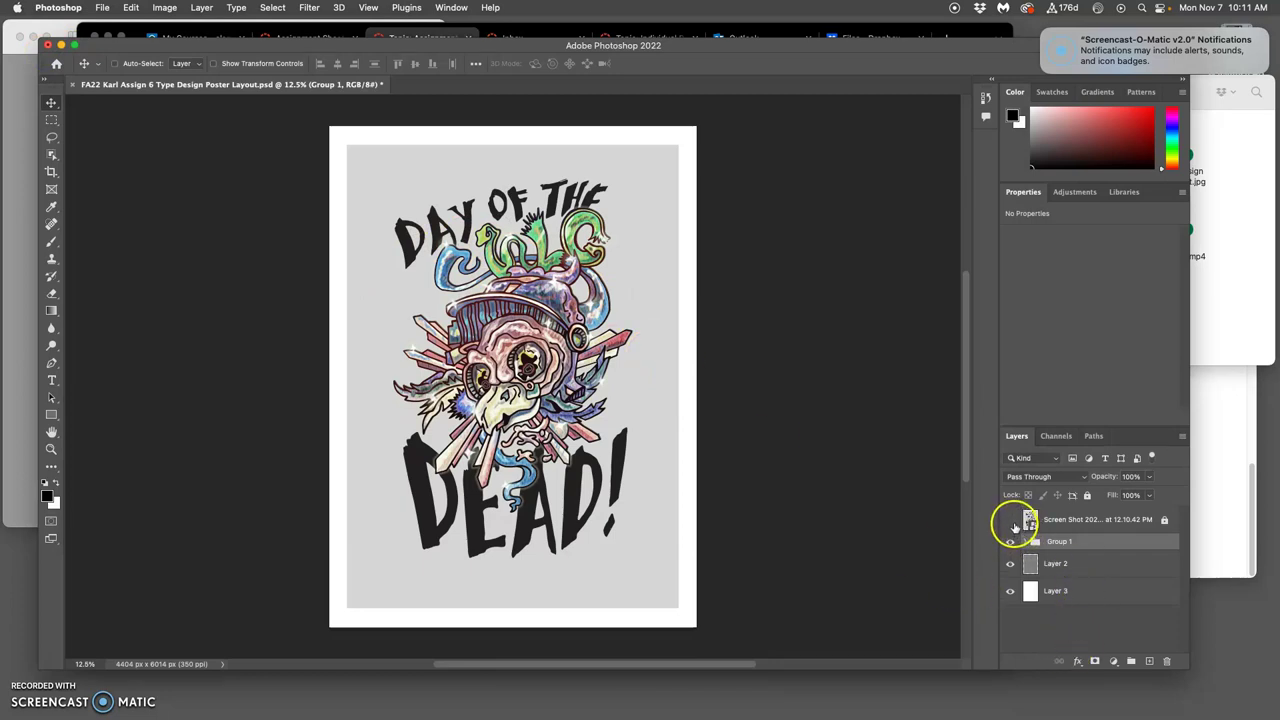
- Expand Group 1, hide Layer 1's coloured illustration and start a region screen capture
click(1025, 541)
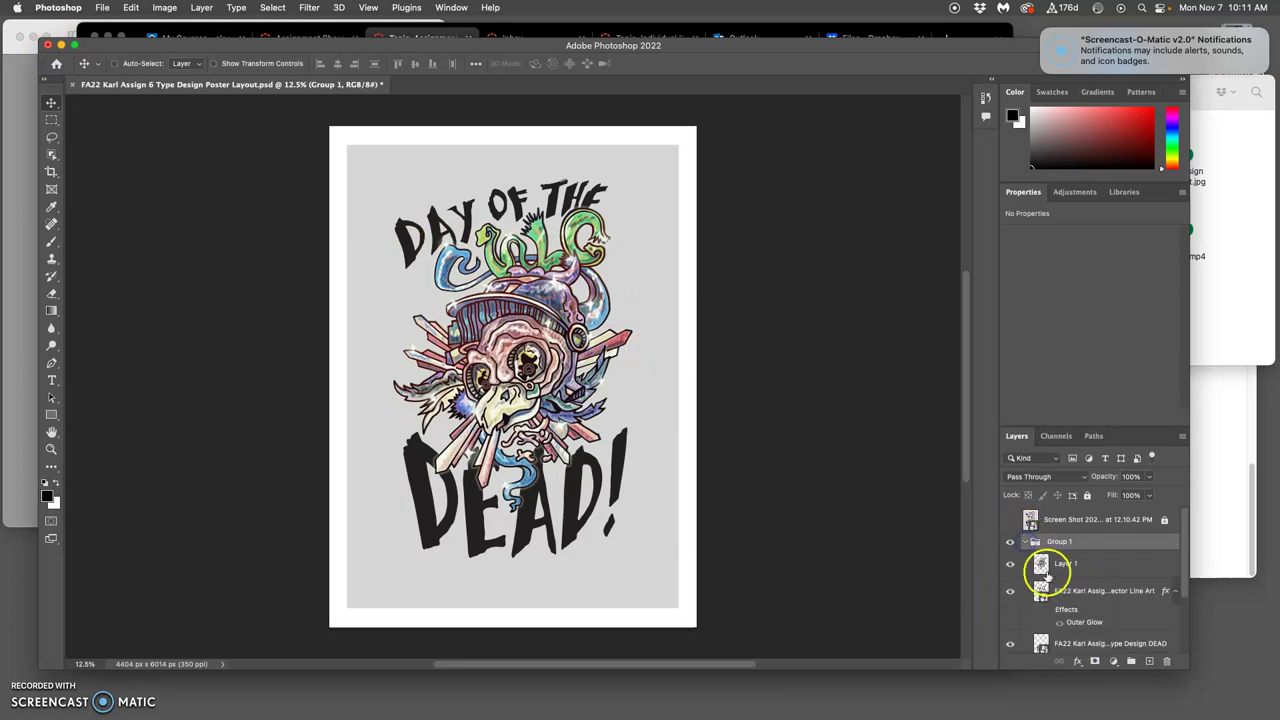
click(1010, 563)
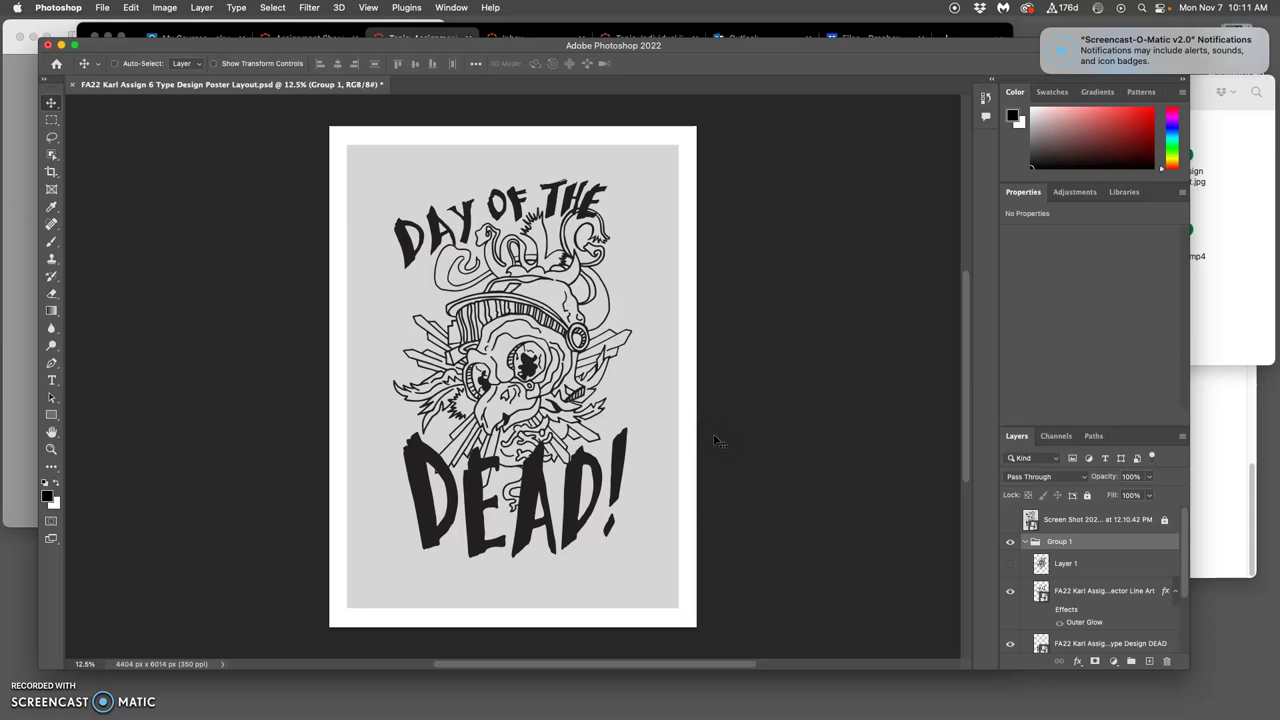
key(super+shift+4)
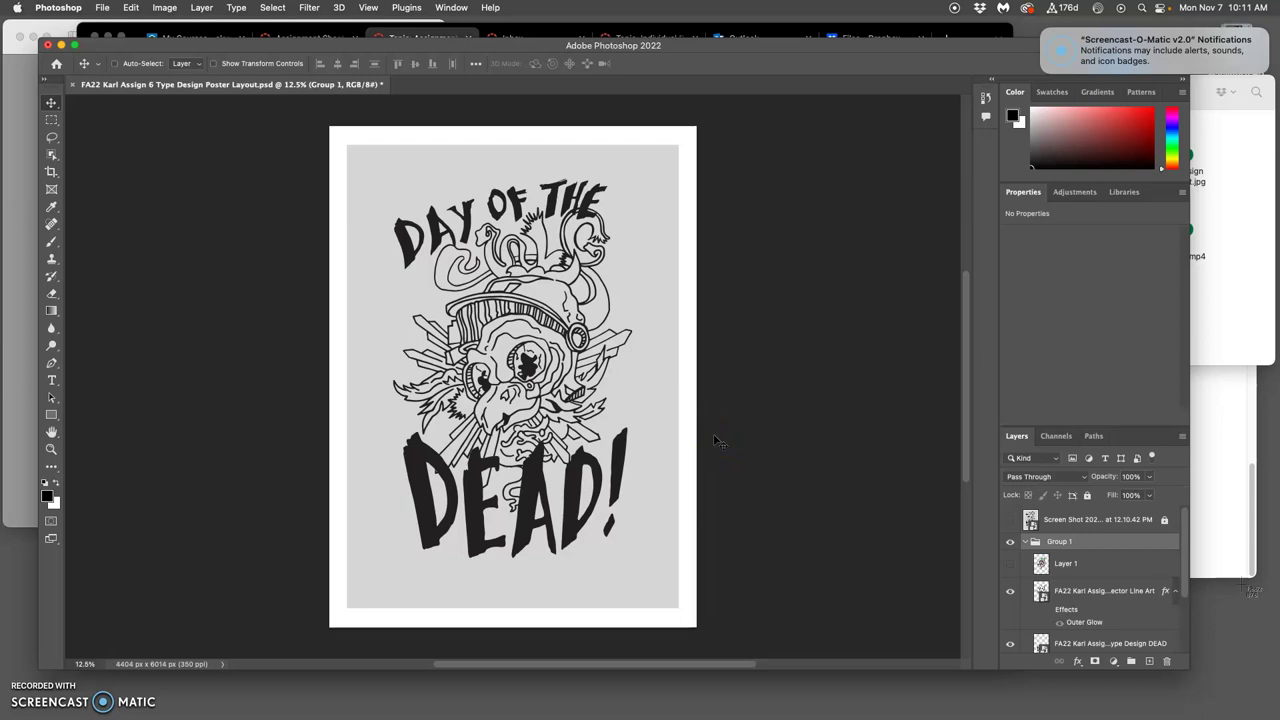
- Select Layer 2, the grey background, and toggle its visibility off and back on
scroll(1100, 580, down, 3)
click(1087, 610)
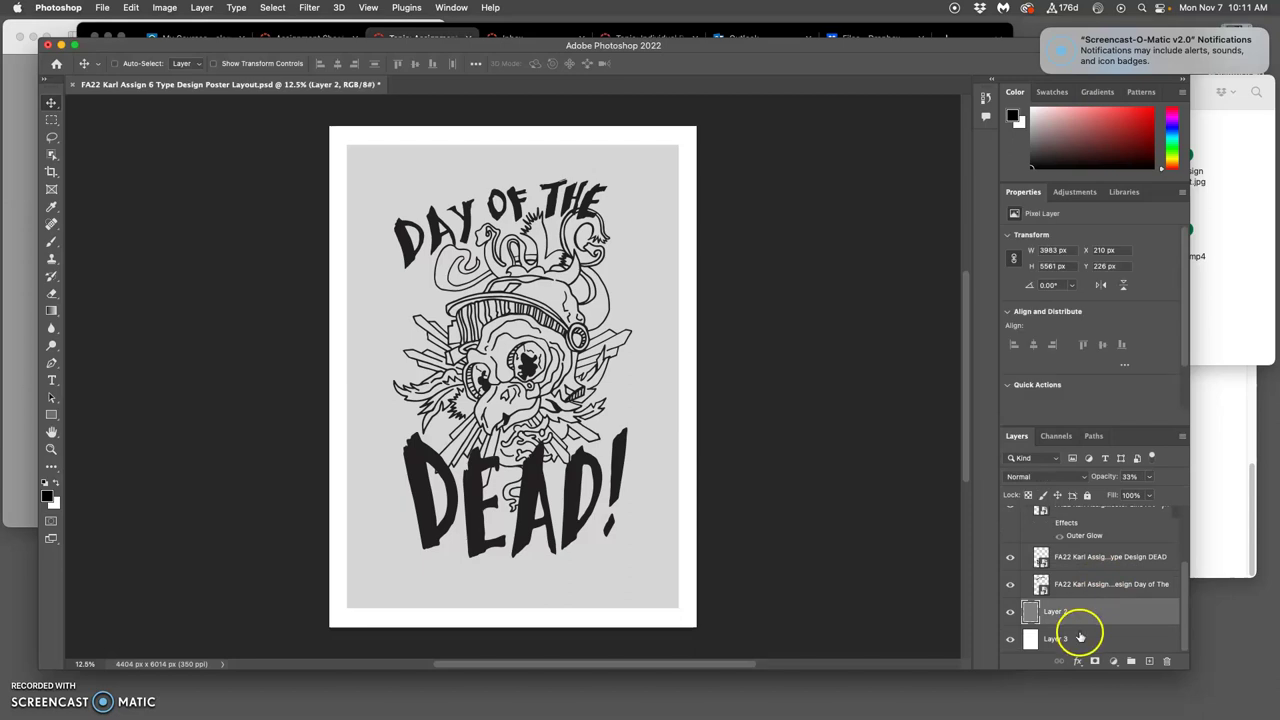
click(1010, 612)
click(1010, 612)
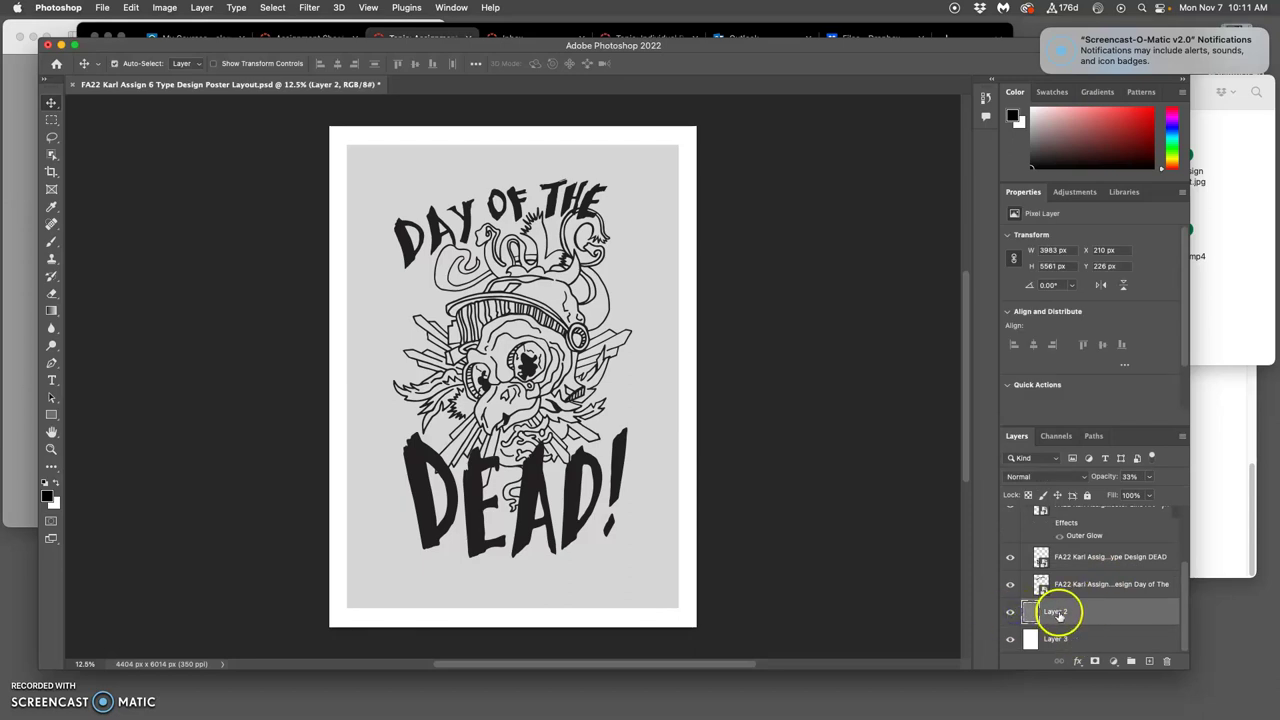
- Resize the grey background Layer 2 to about 92% (3667 × 5121 px) and commit
key(super+t)
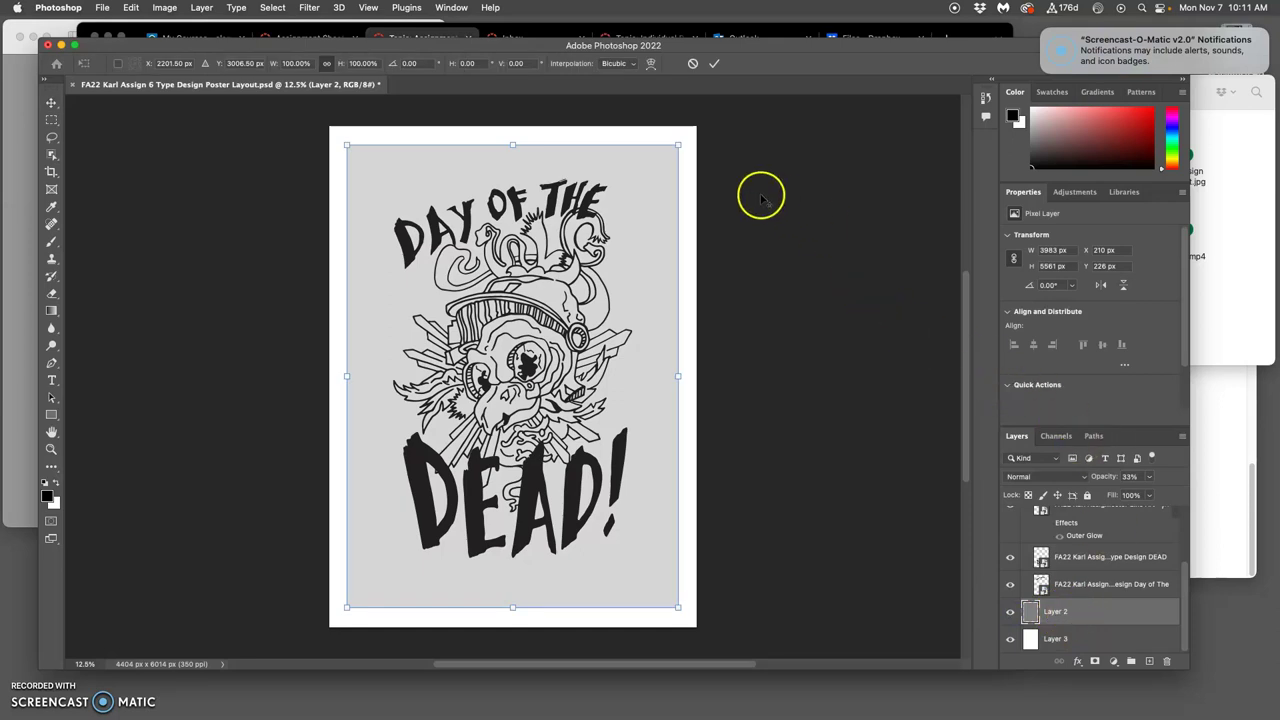
drag(678, 147, 662, 162)
click(694, 159)
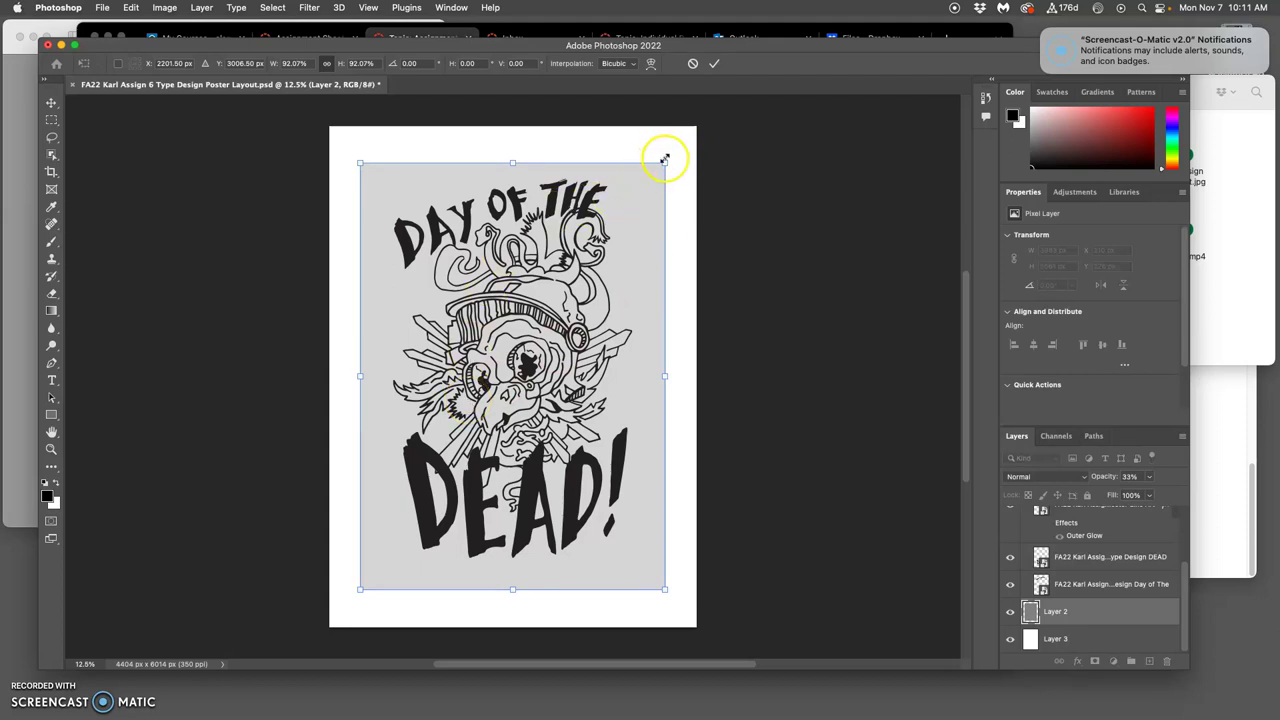
drag(665, 158, 612, 211)
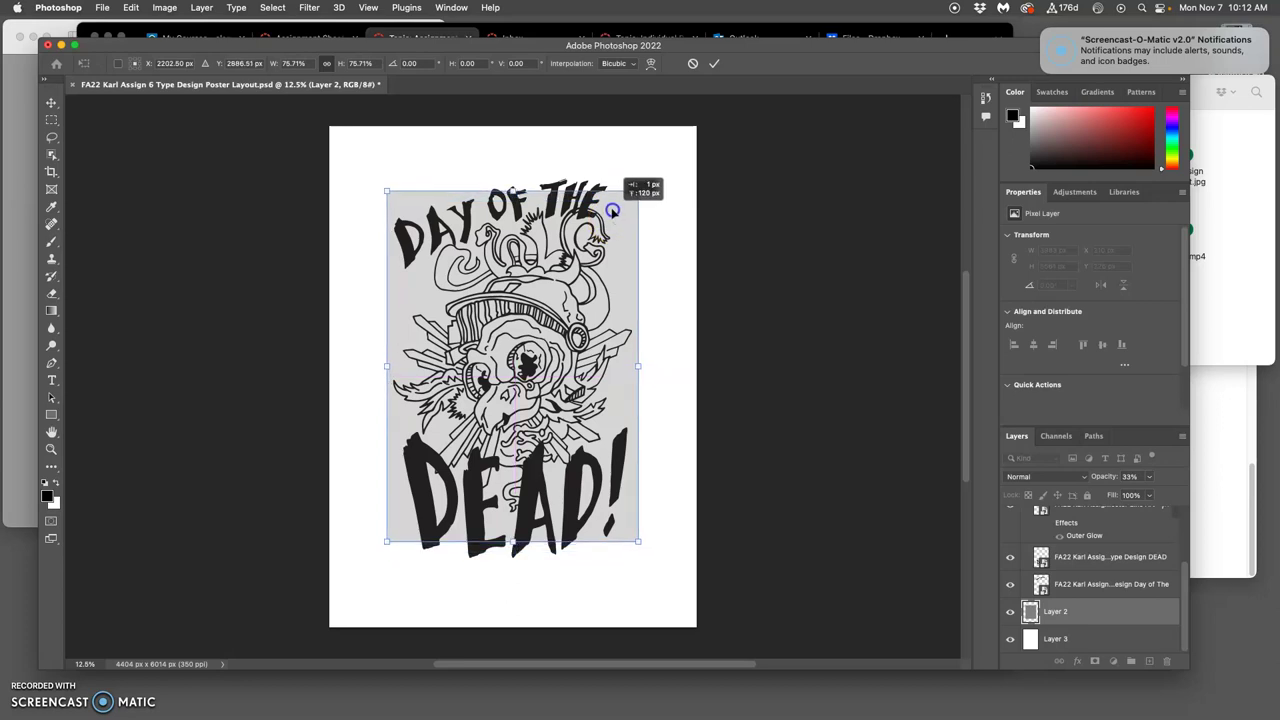
key(shift+Right)
key(shift+Right)
key(shift+Right)
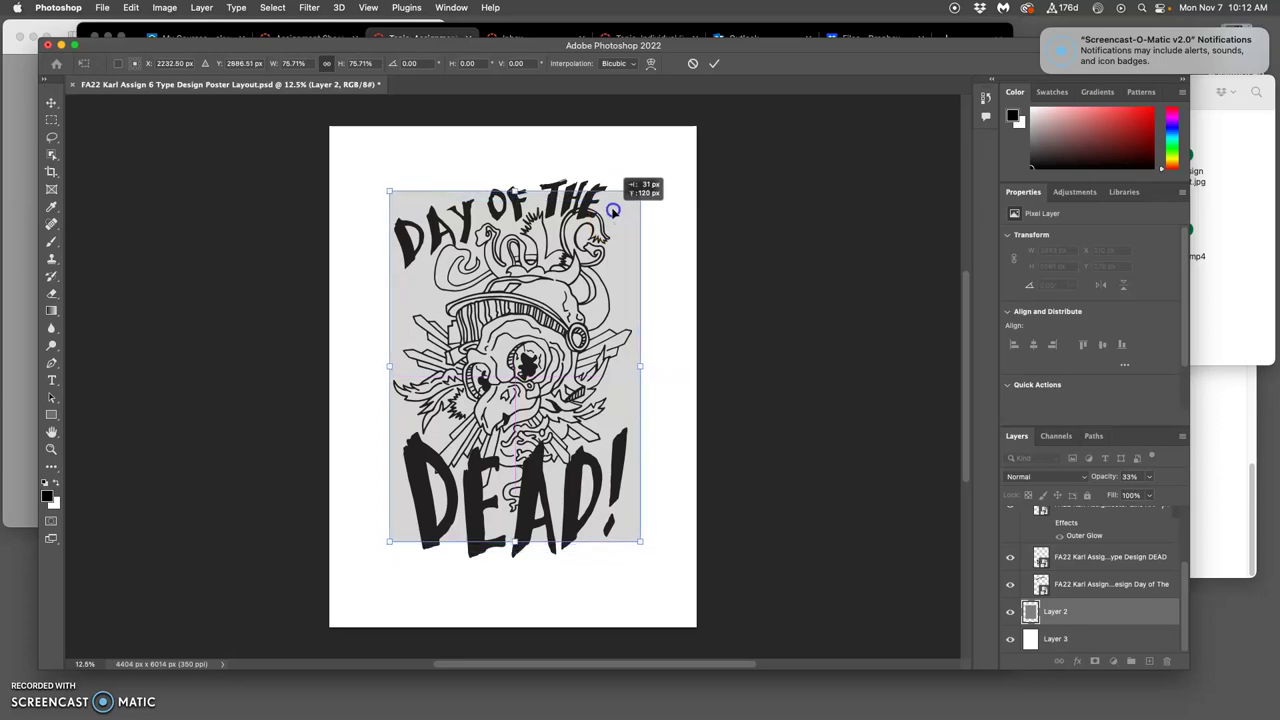
drag(613, 211, 612, 211)
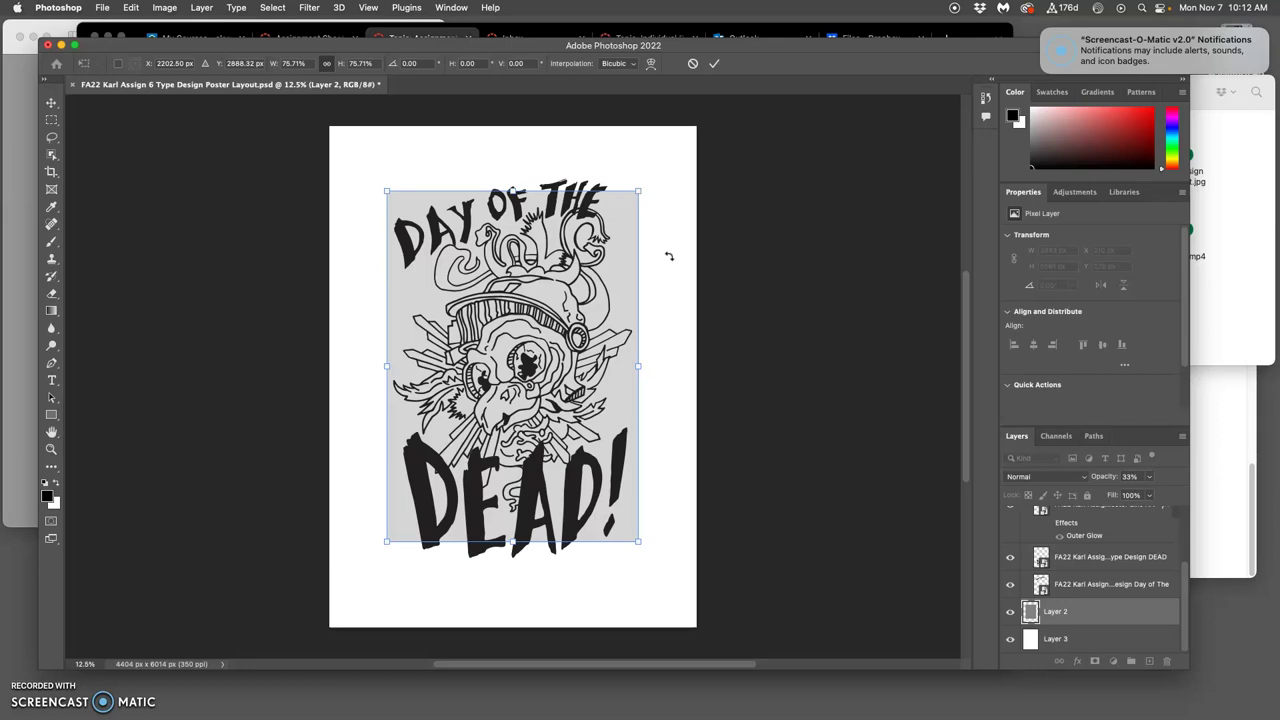
key(super+z)
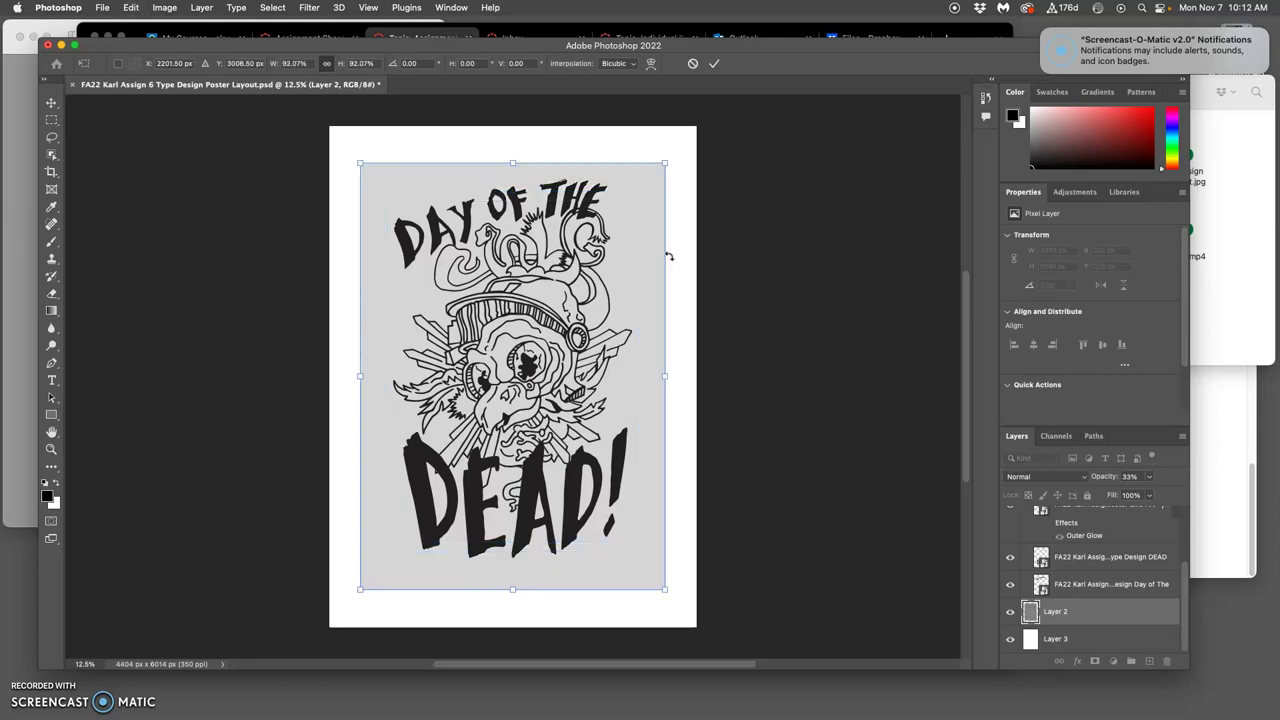
click(675, 575)
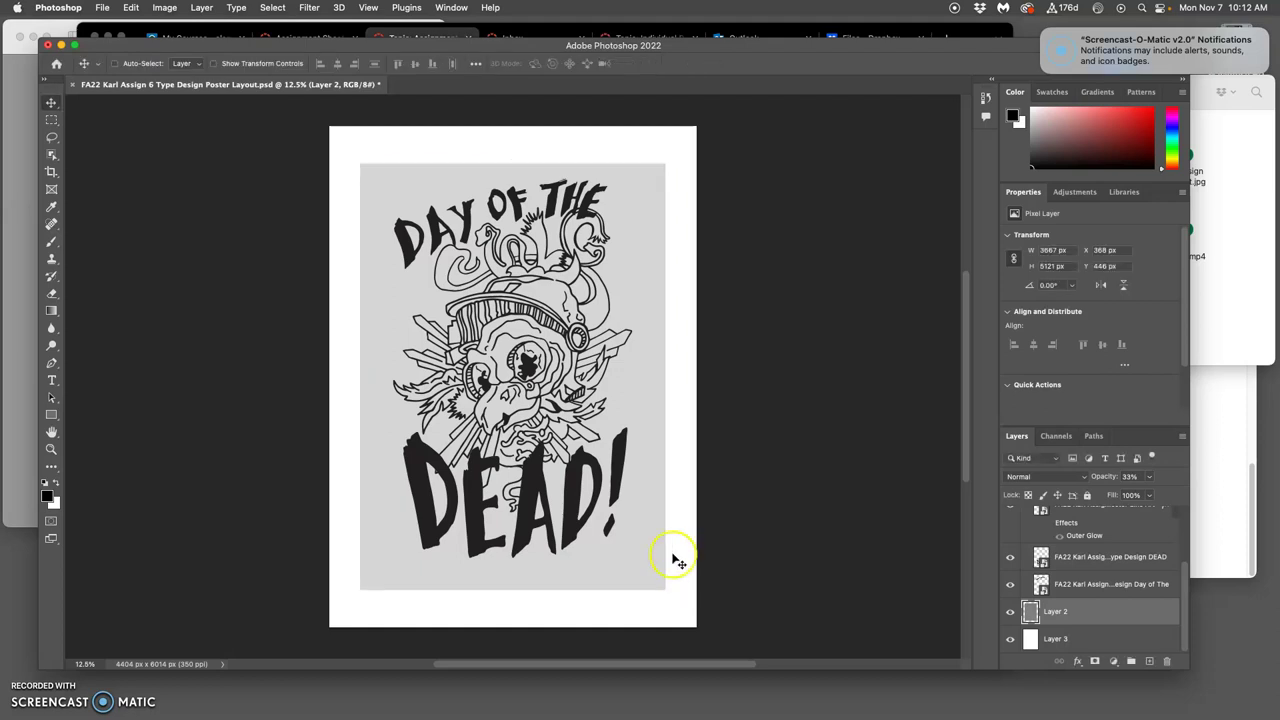
- Crop the canvas inward from the top-left corner and bottom edge to fit the poster
click(1050, 640)
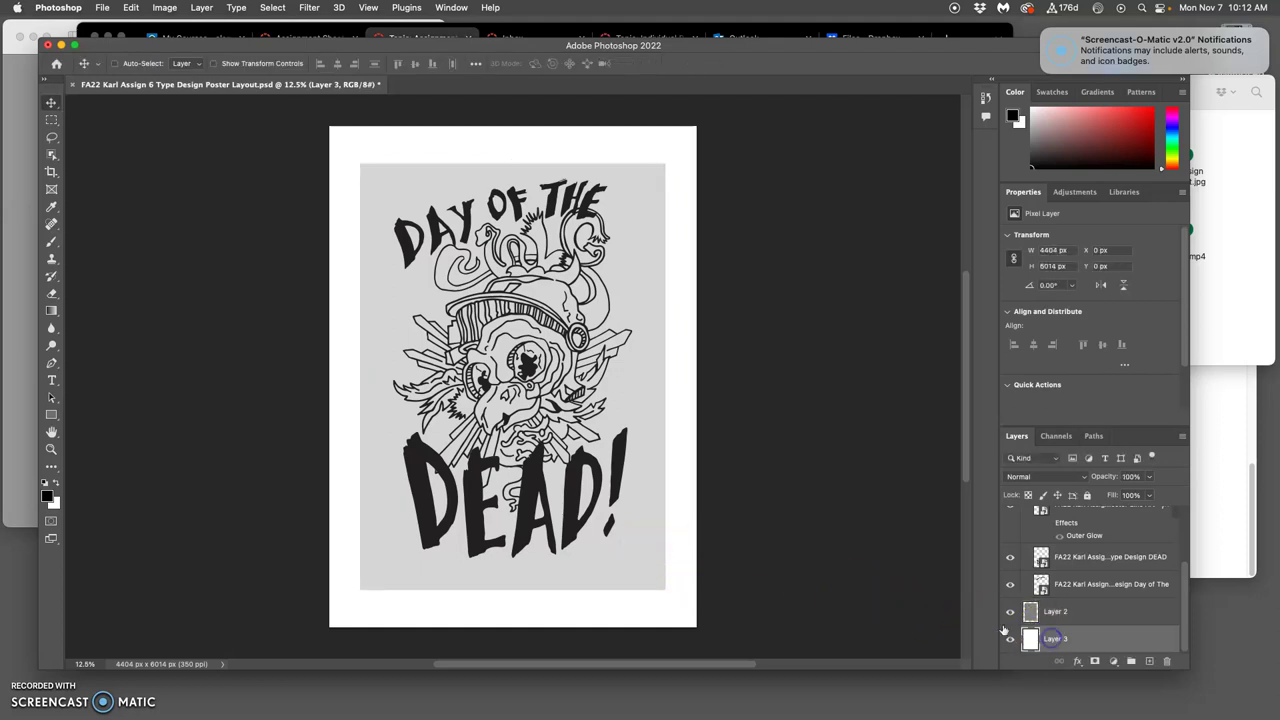
click(51, 171)
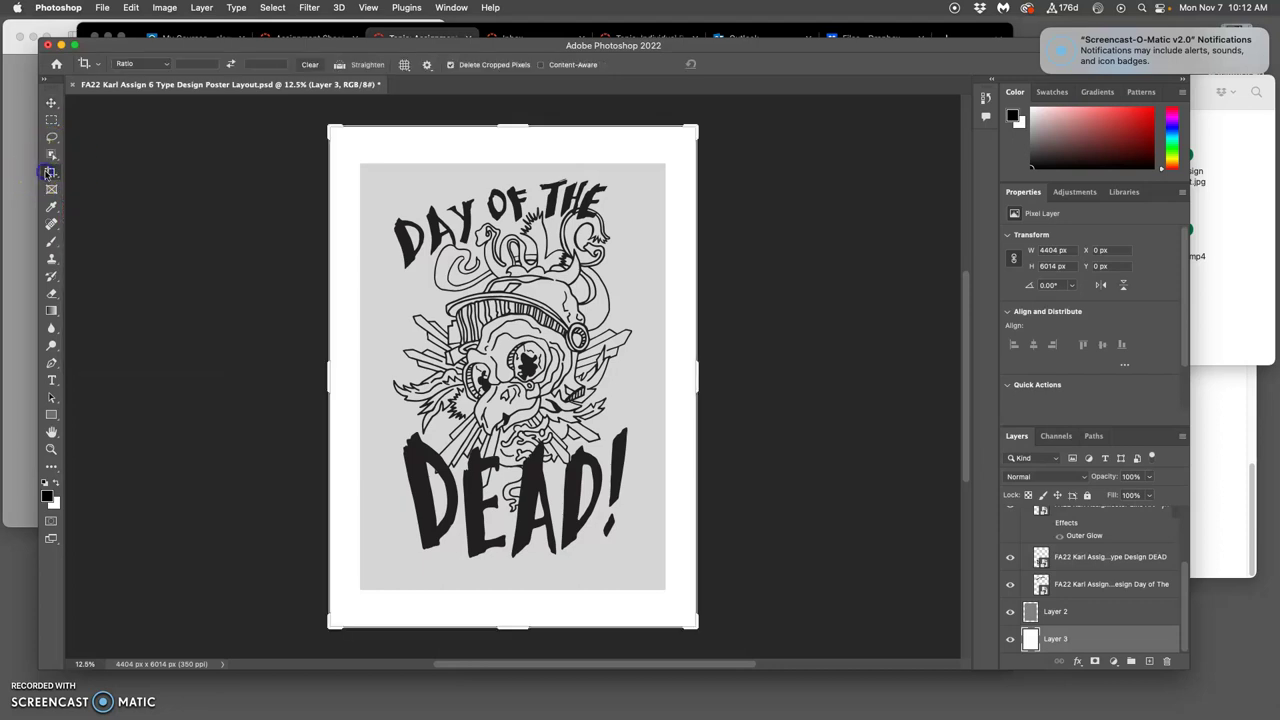
click(330, 128)
drag(330, 128, 344, 149)
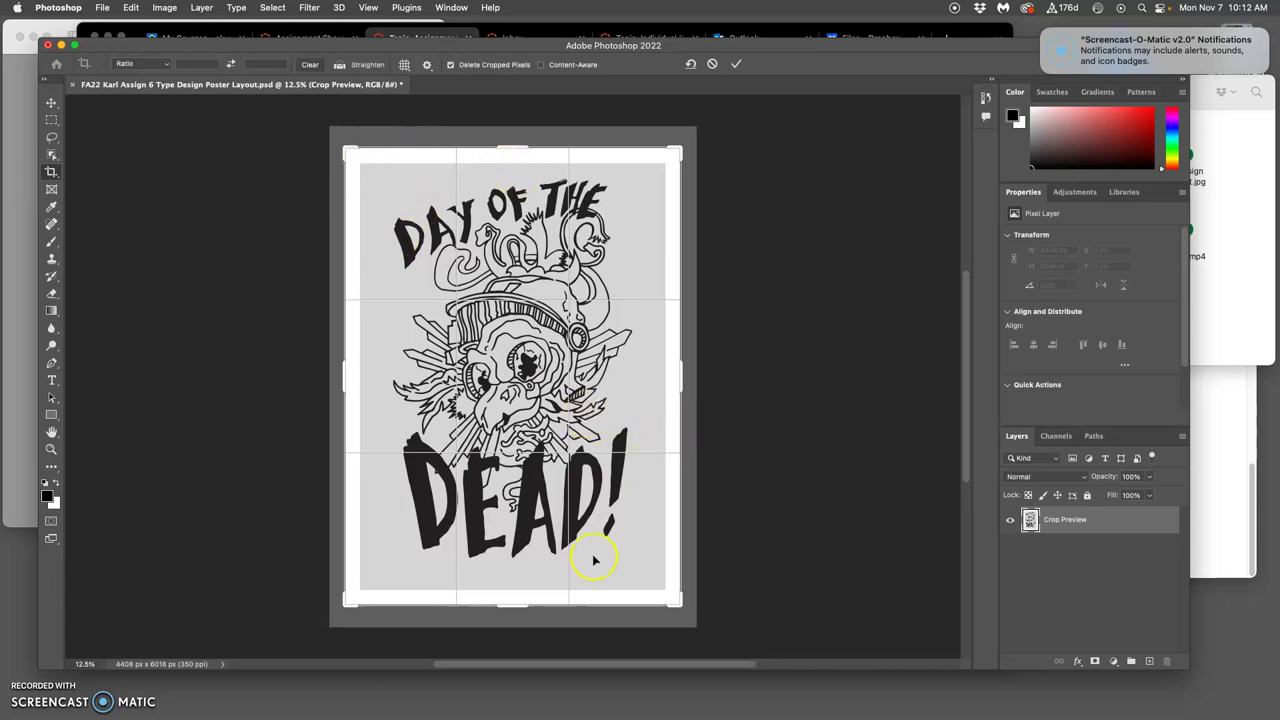
drag(517, 606, 520, 608)
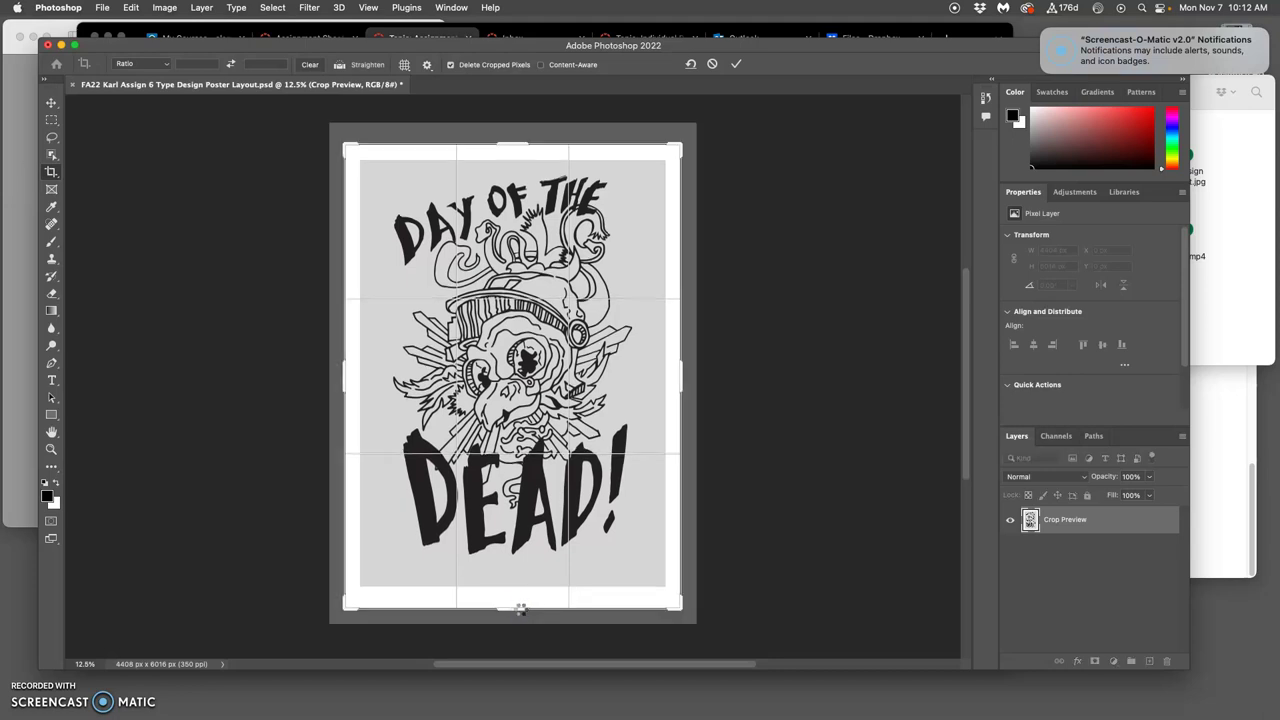
key(Return)
- Confirm the image size is 4030 × 5575 px at 350 ppi
click(165, 8)
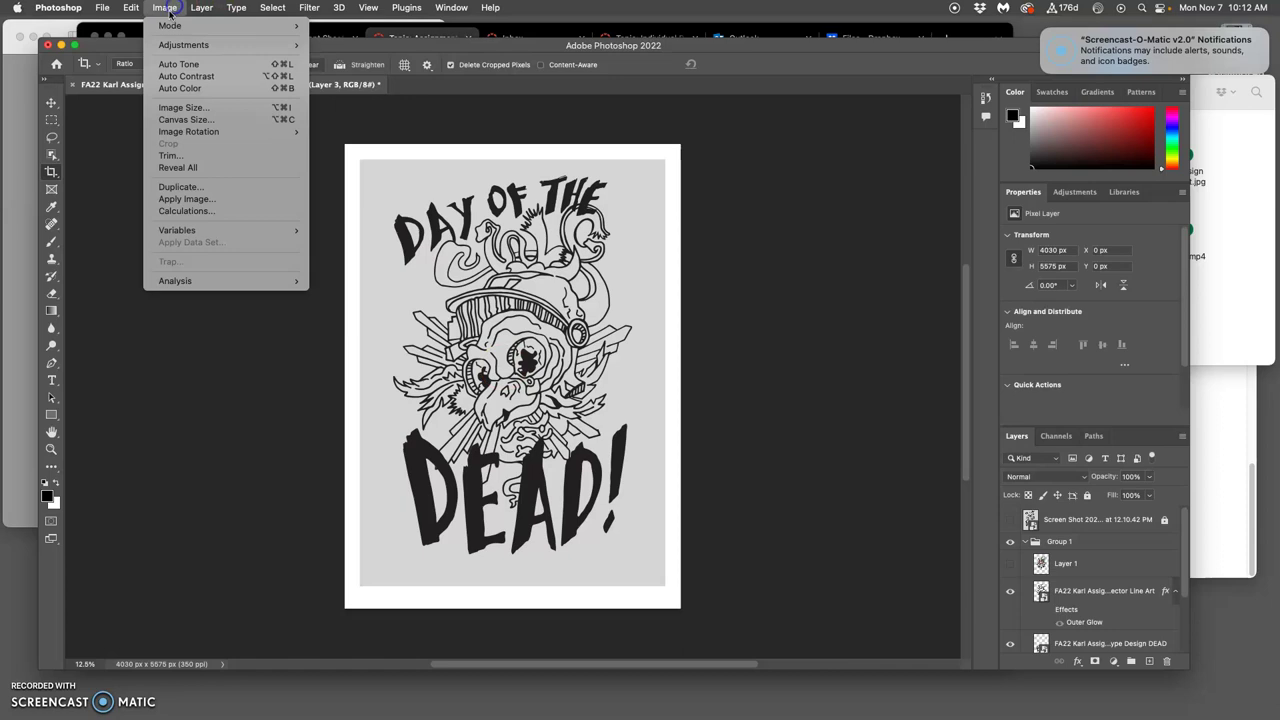
click(240, 108)
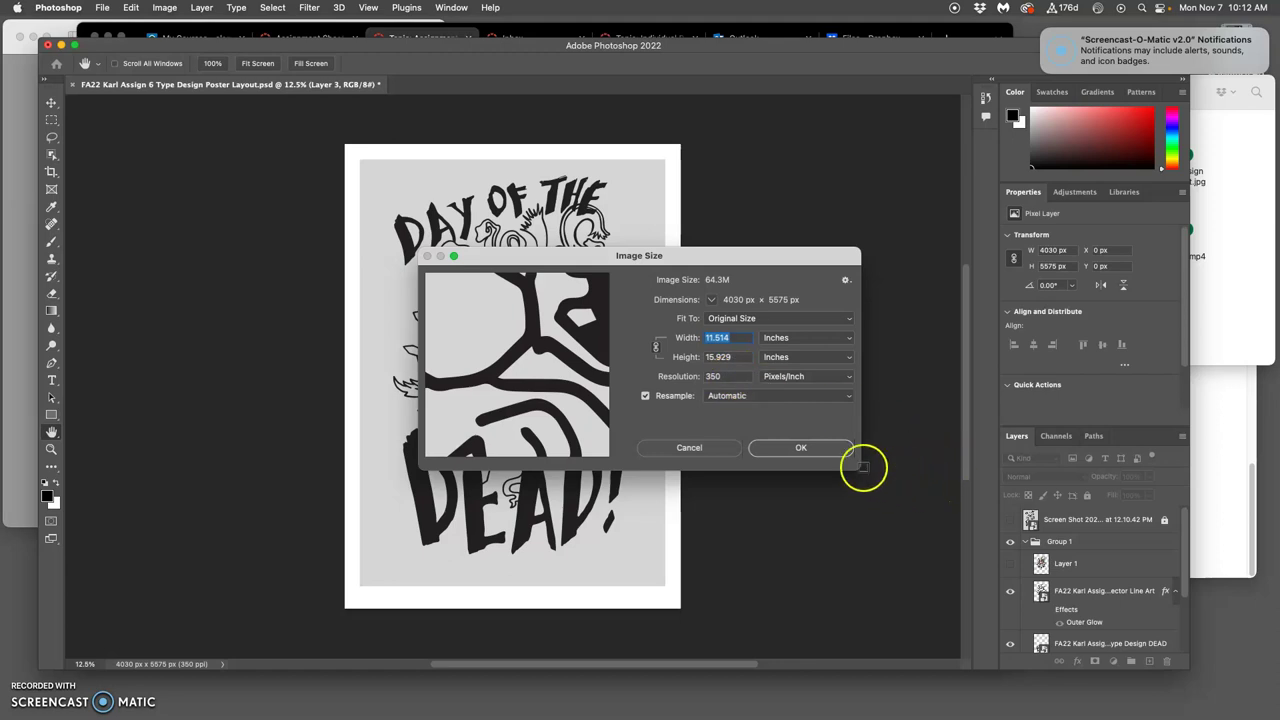
click(817, 451)
key(c)
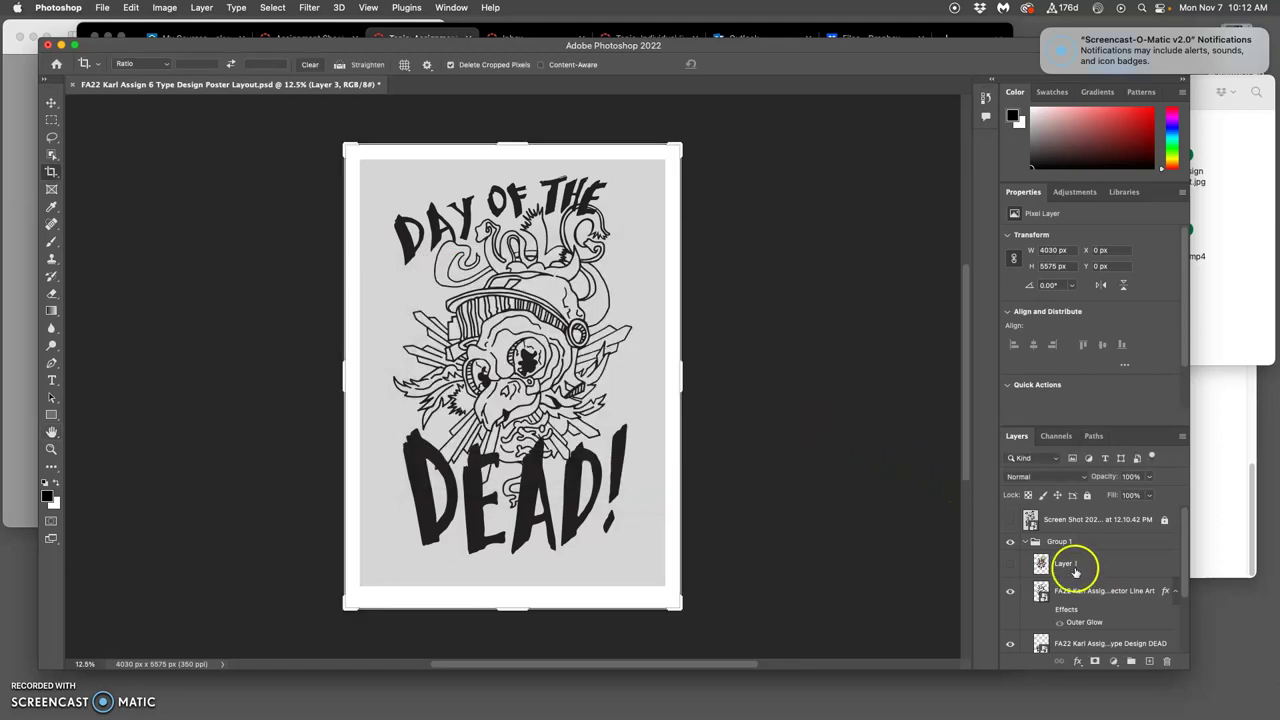
- Hide the coloured skull artwork and the vector line art, leaving only the title lettering
click(1010, 564)
click(53, 139)
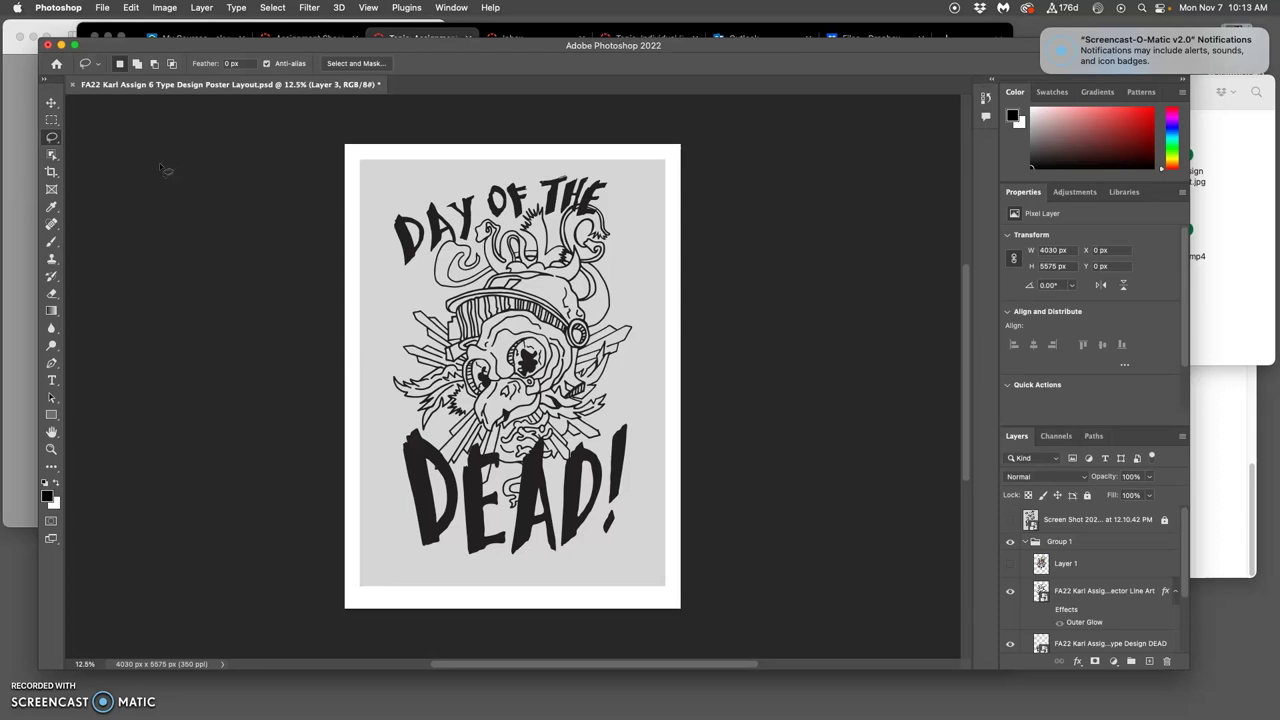
click(1010, 564)
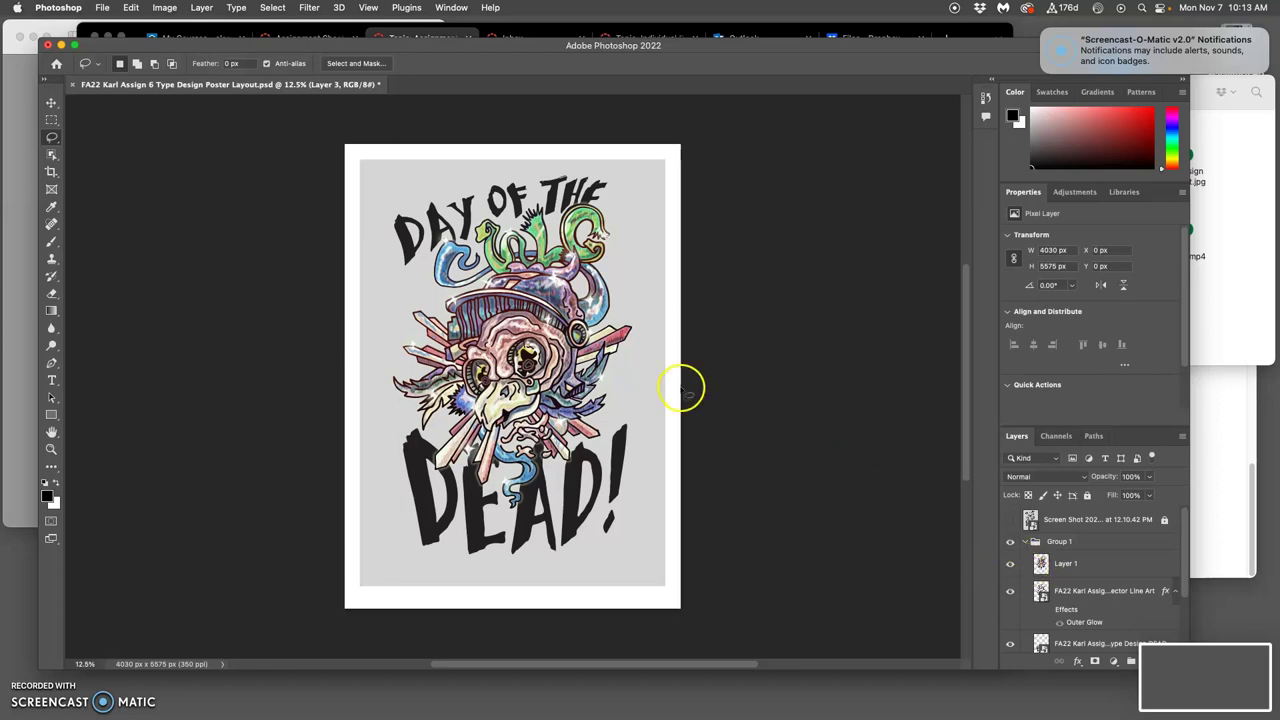
click(1010, 564)
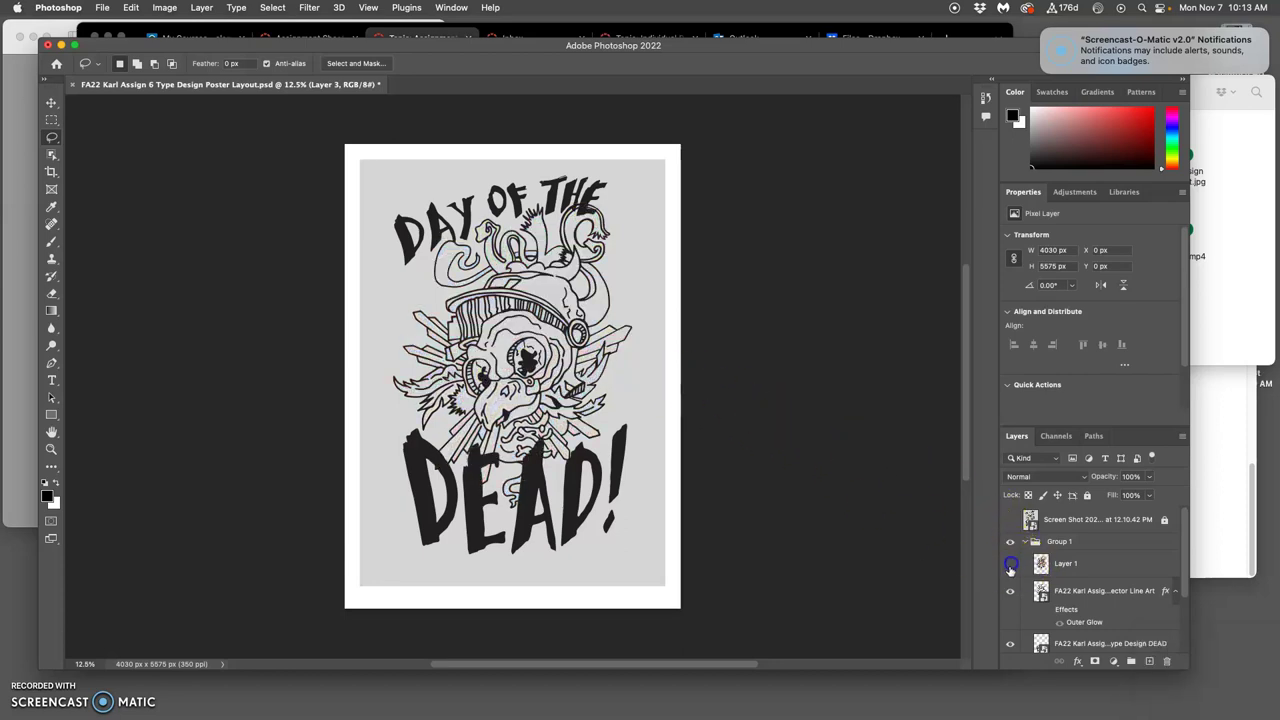
click(1009, 570)
click(1011, 579)
click(1010, 594)
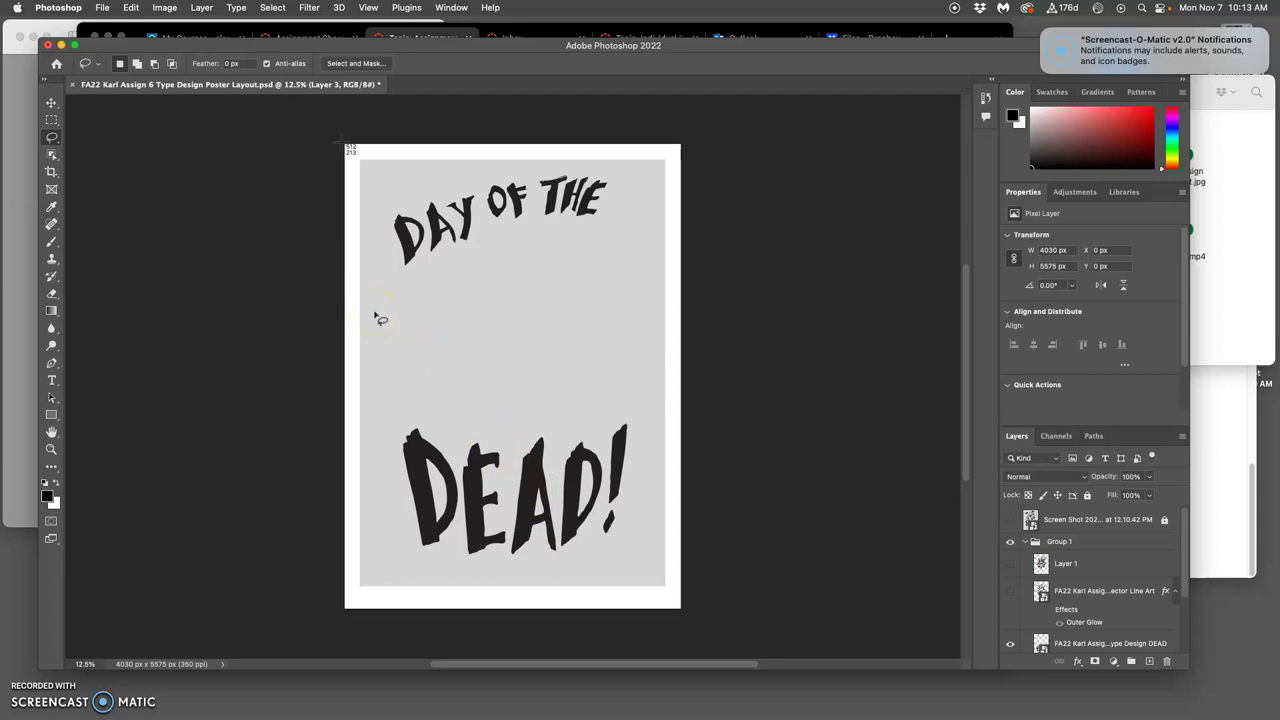
- Screenshot the title-only poster and dismiss the recording app's notifications
drag(342, 143, 689, 616)
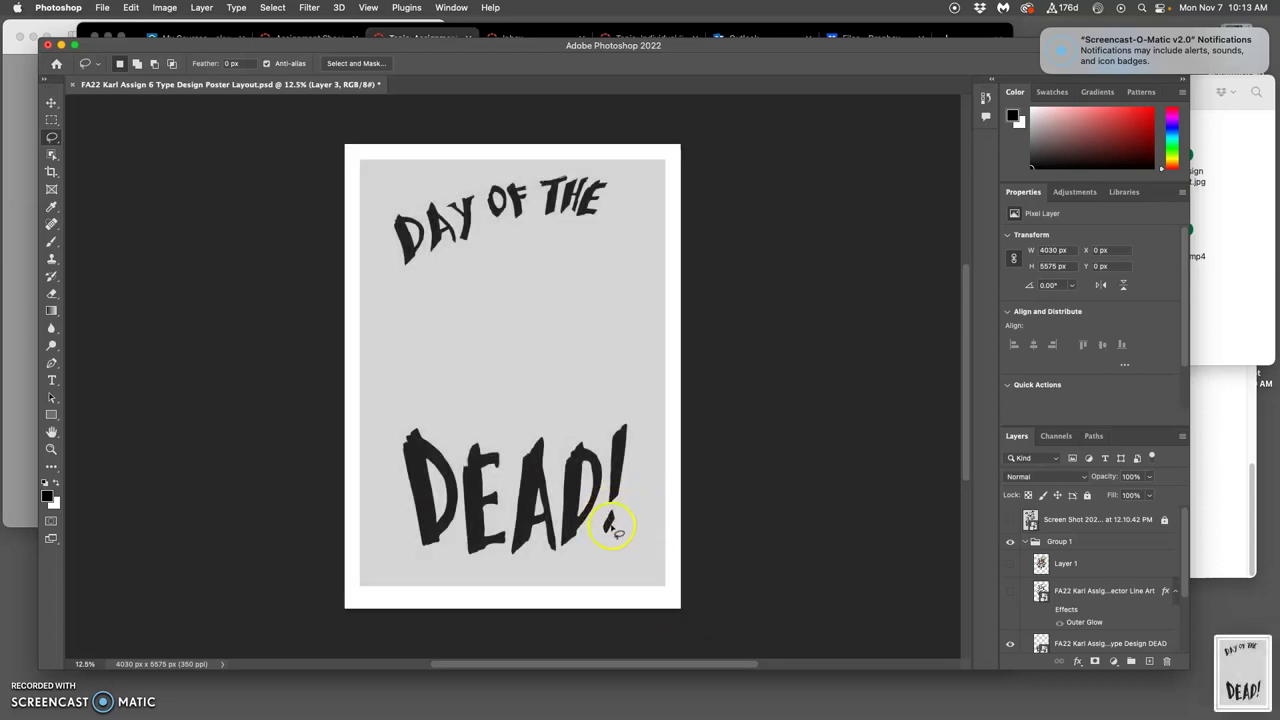
mouse_move(1148, 48)
click(1240, 61)
click(1245, 92)
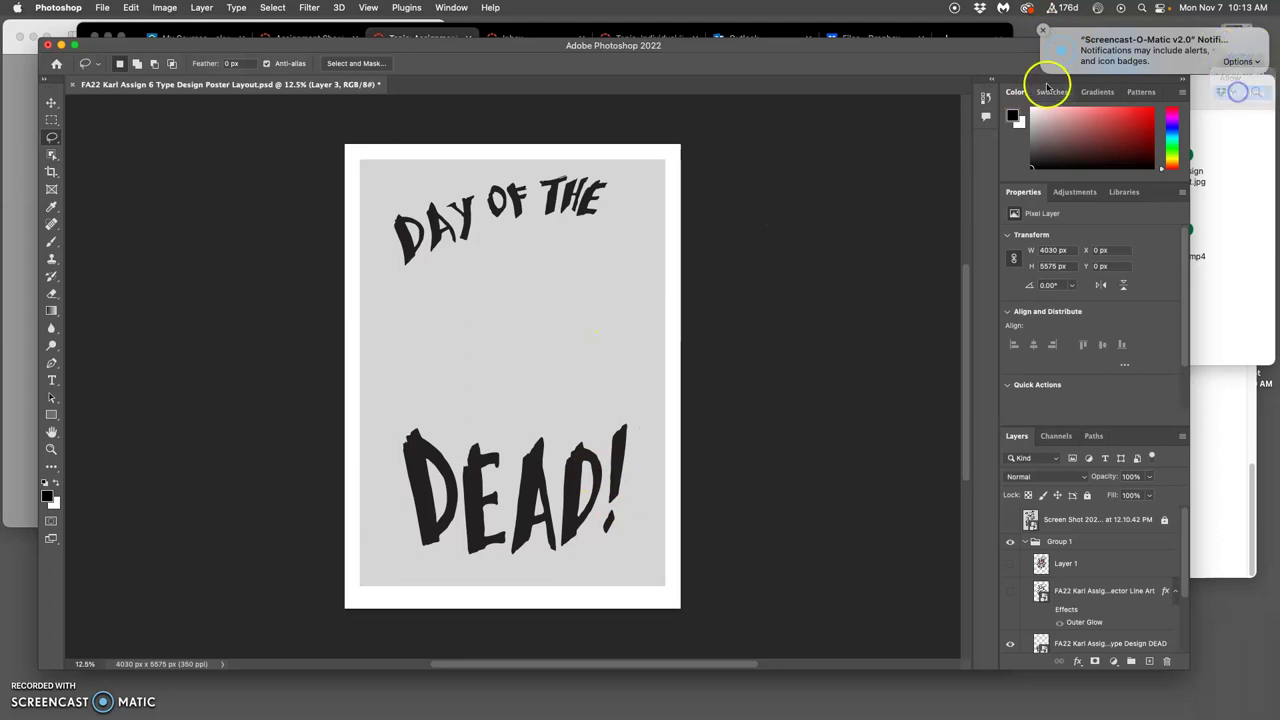
key(XF86AudioRaiseVolume)
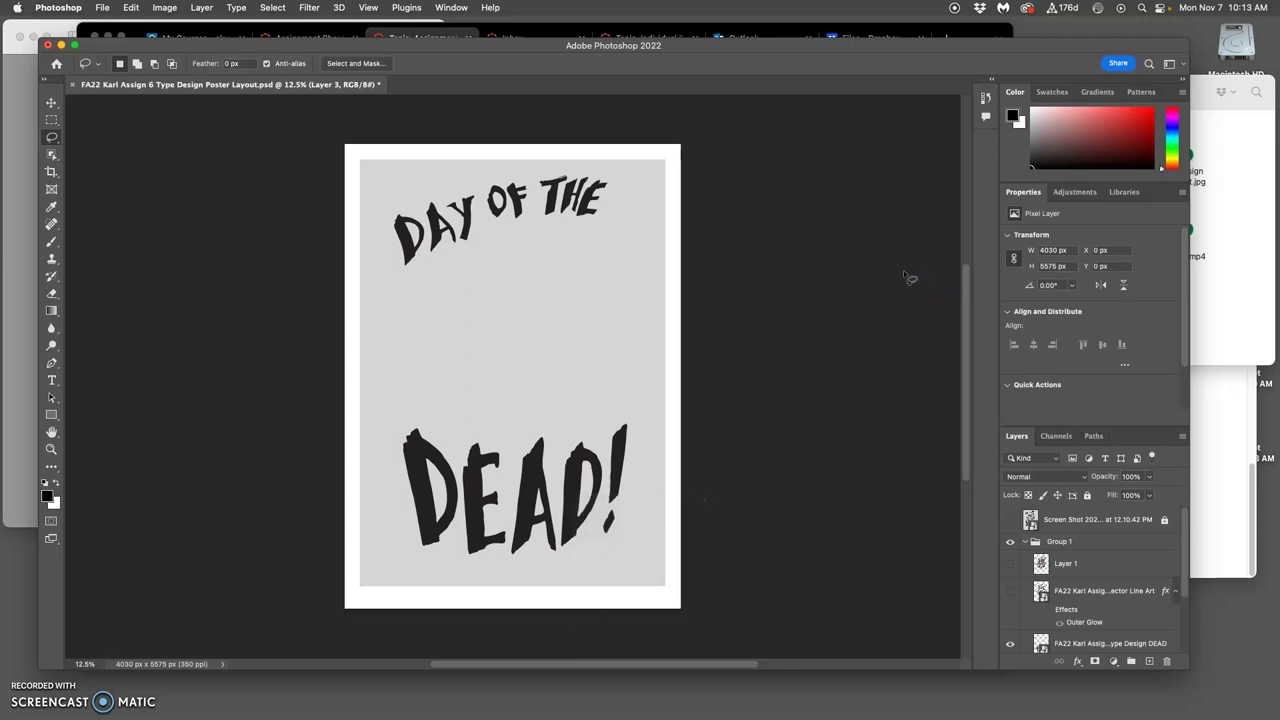
- Move the blank Screen Shot from the desktop to the Trash and return to the Photoshop poster
key(F11)
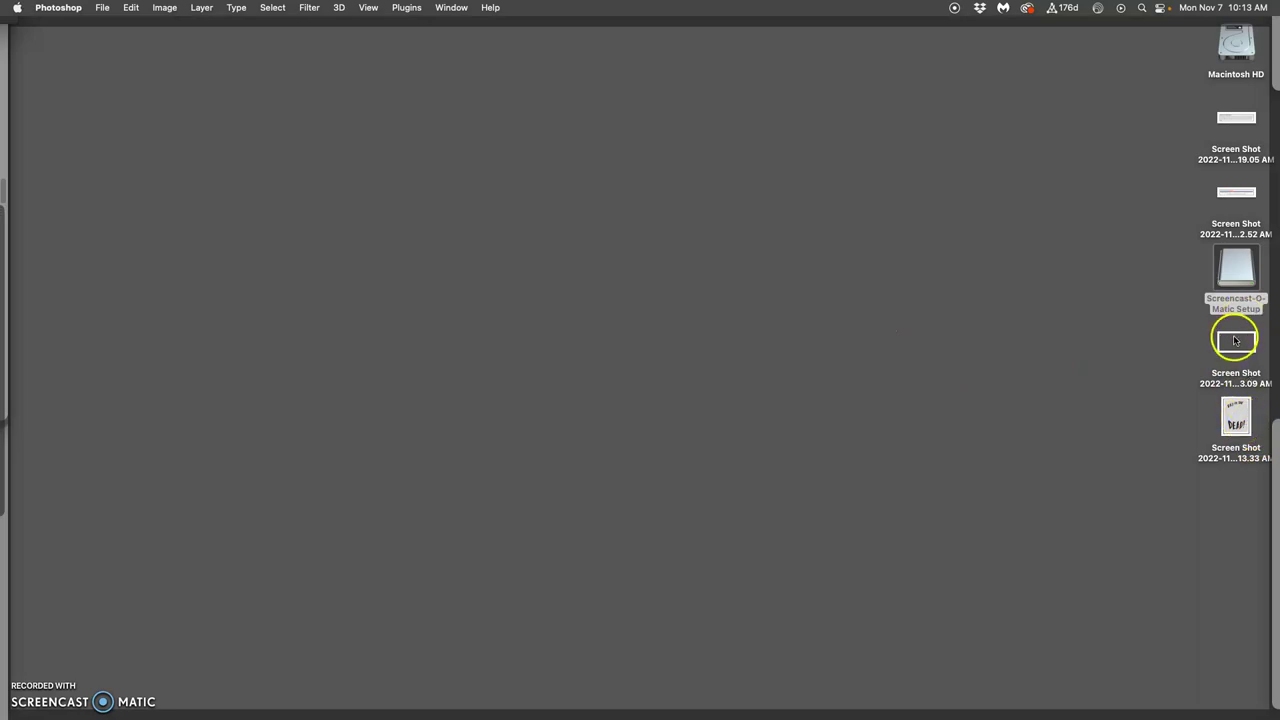
drag(1236, 342, 18, 670)
key(XF86AudioRaiseVolume)
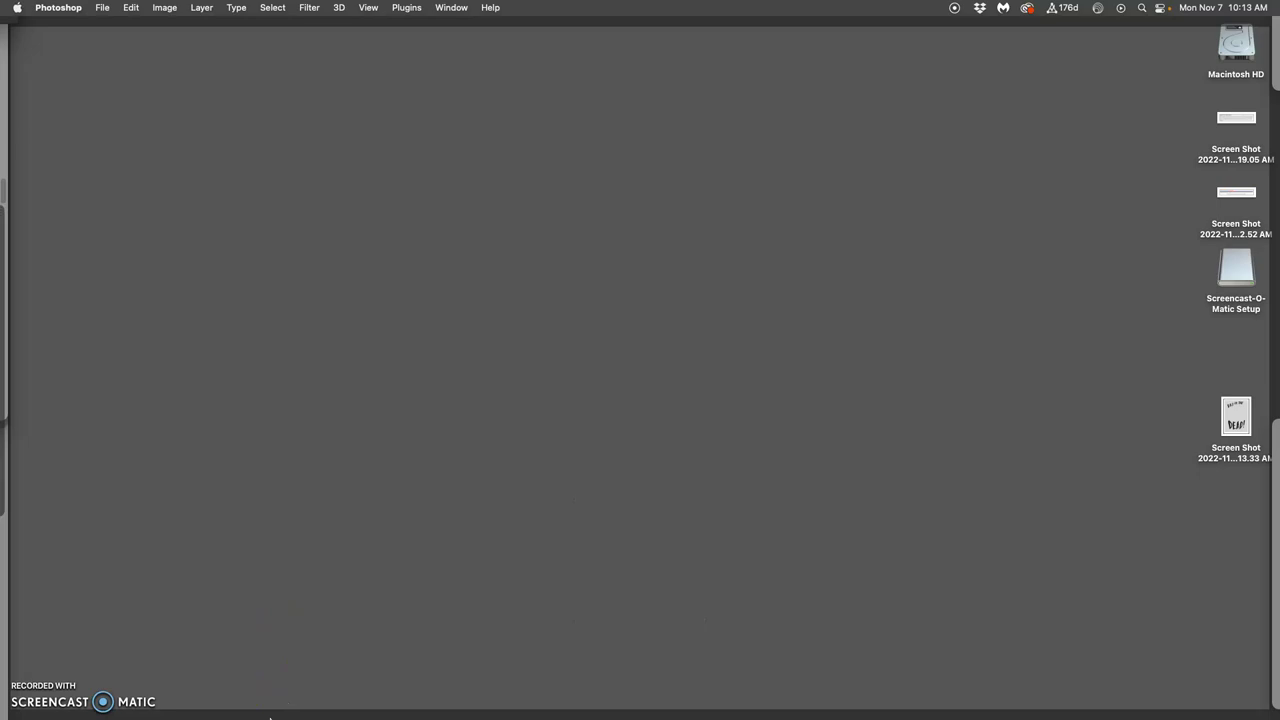
key(F11)
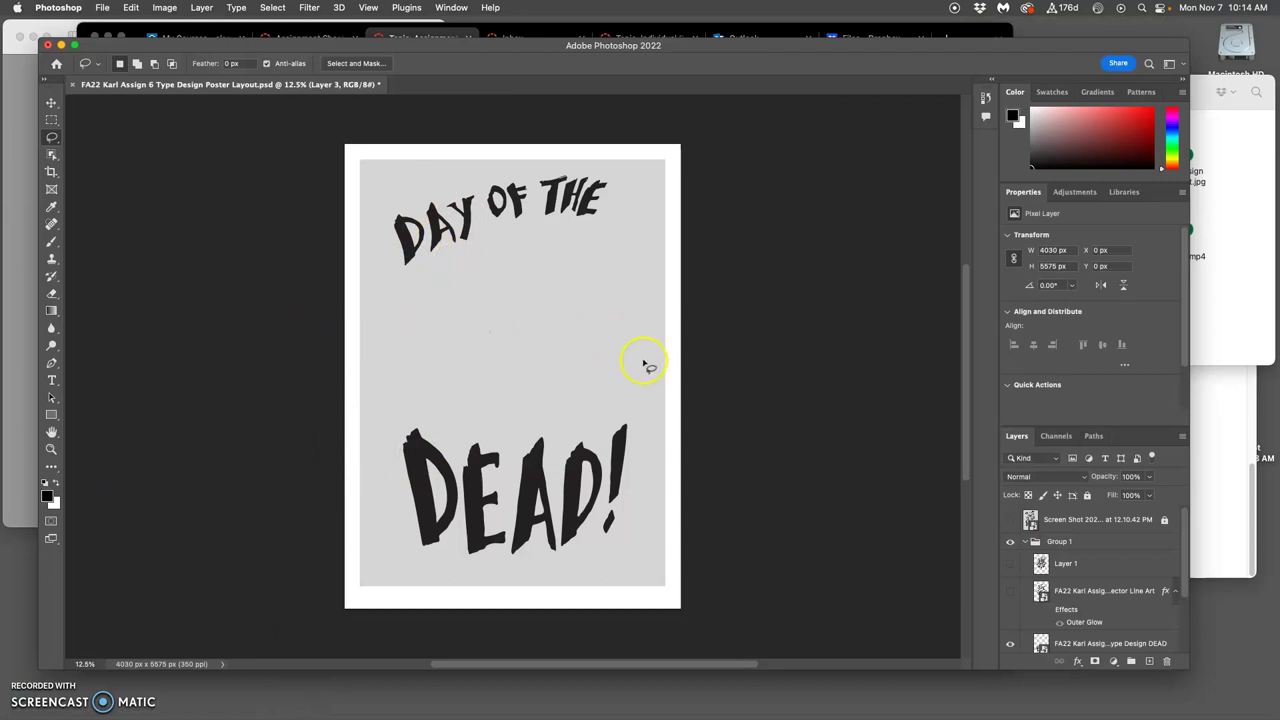
- Show the skull line art and Layer 1 again, then colour-label the DEAD and Day of The (blue) layers
click(1010, 591)
click(1011, 564)
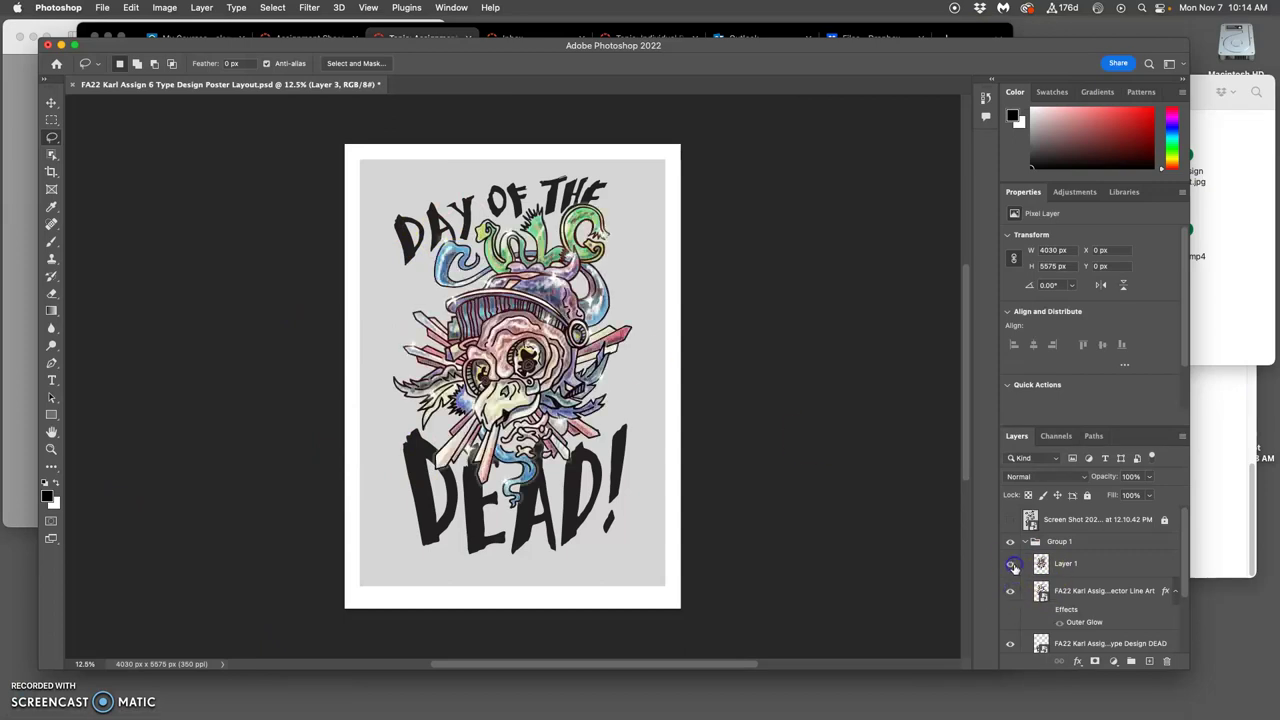
scroll(1113, 597, down, 2)
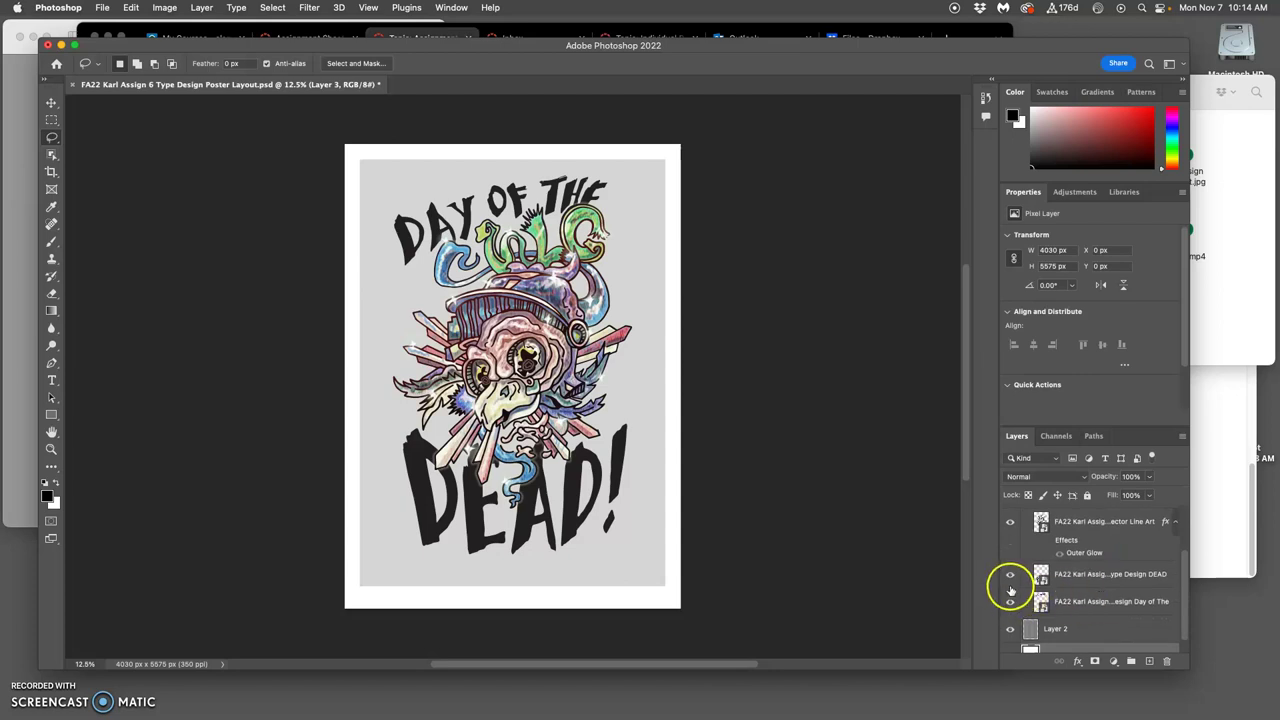
right_click(1011, 580)
click(1044, 651)
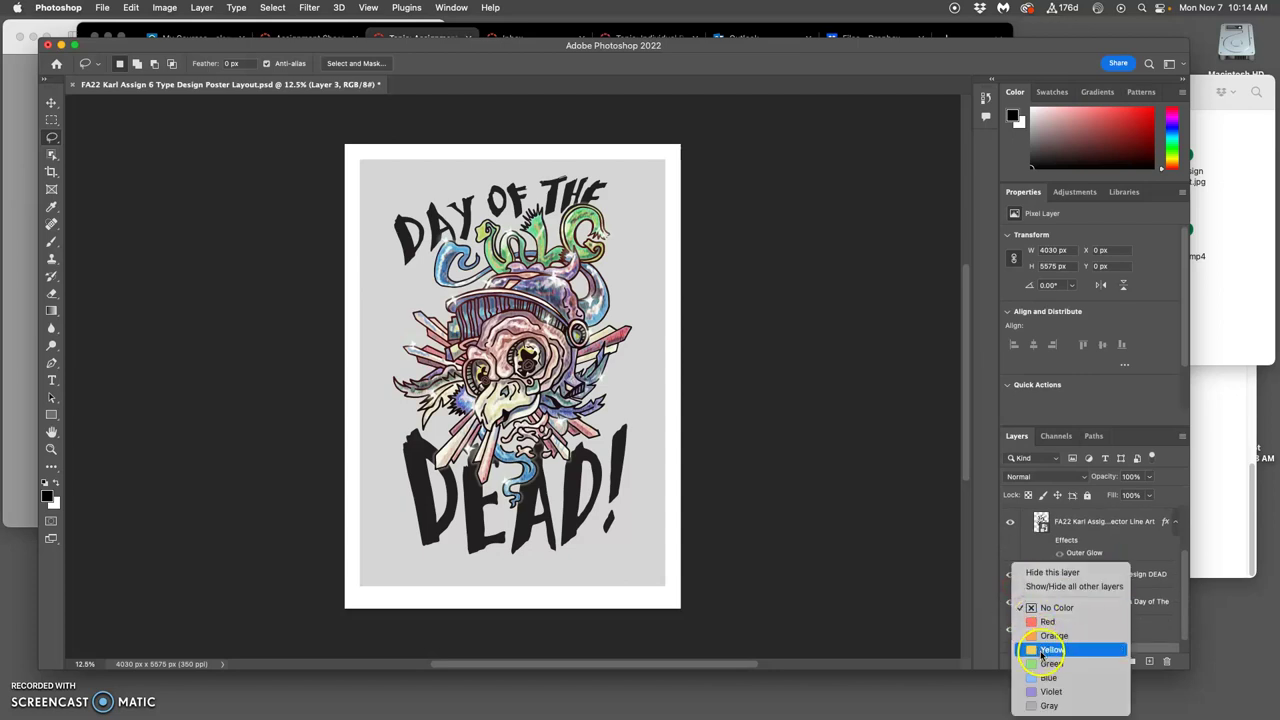
right_click(1011, 601)
click(1050, 677)
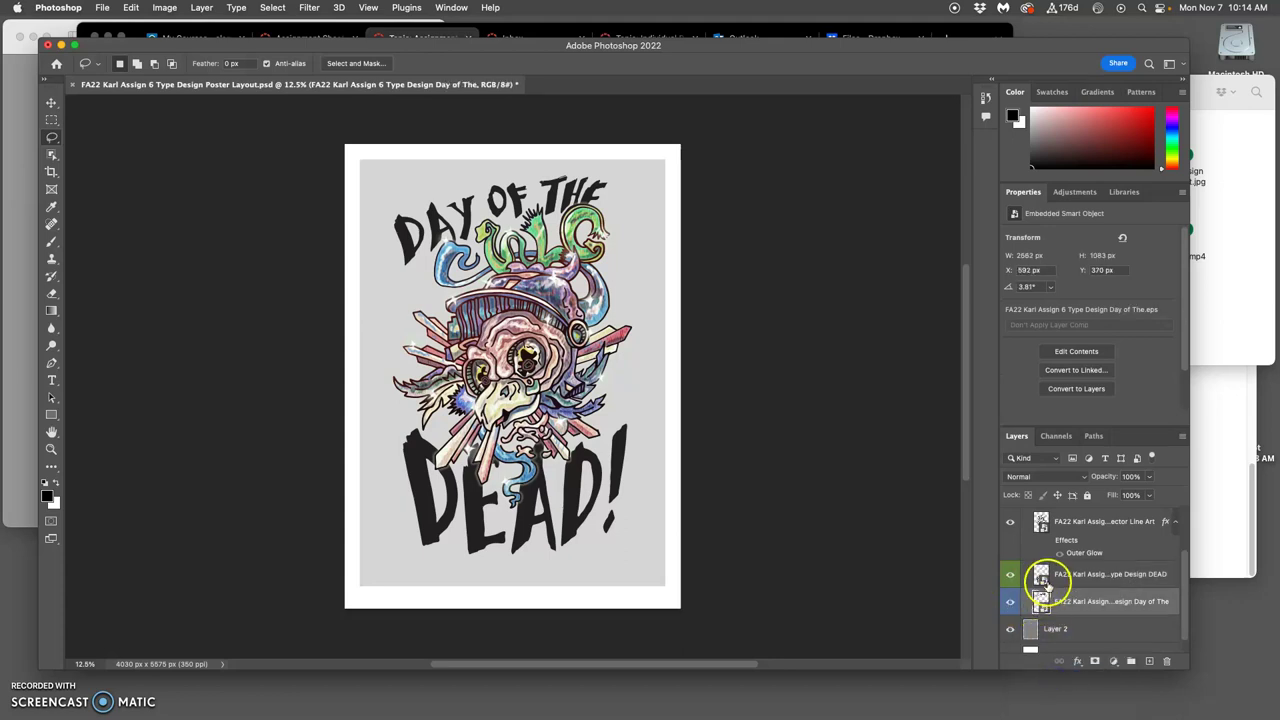
- Duplicate the DEAD layer and label DEAD copy red
click(1046, 578)
key(super+j)
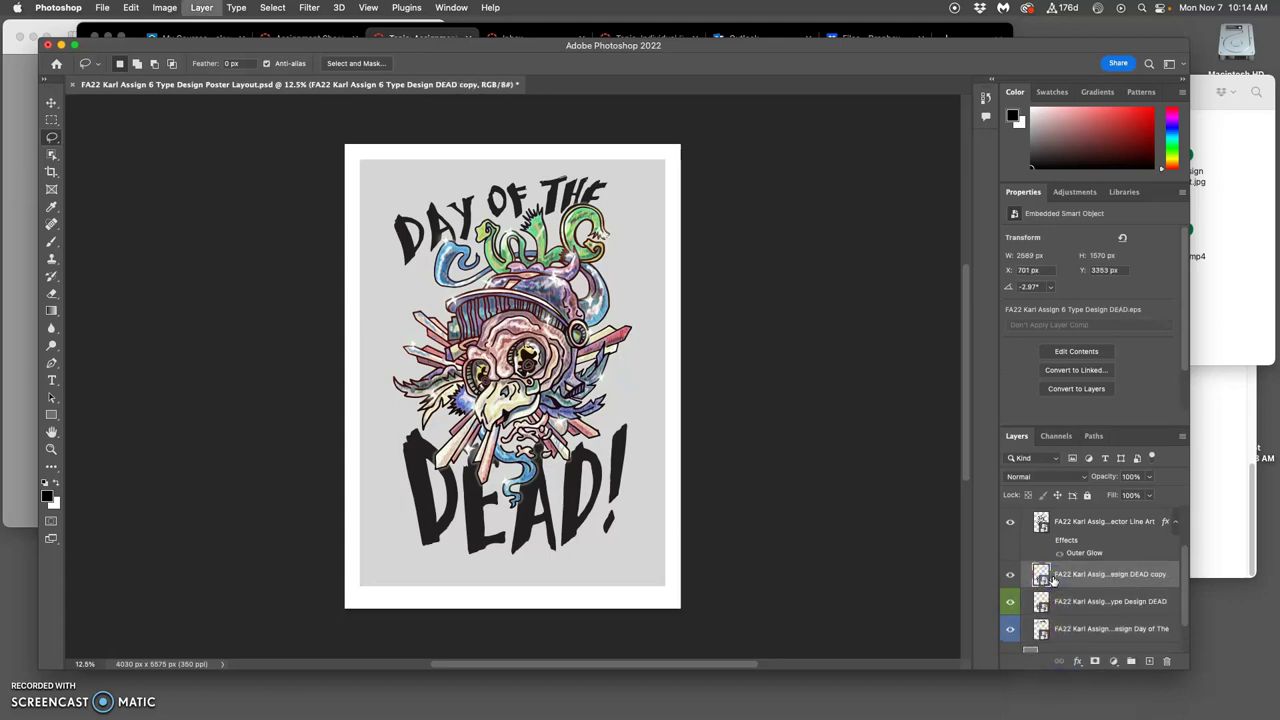
right_click(1018, 567)
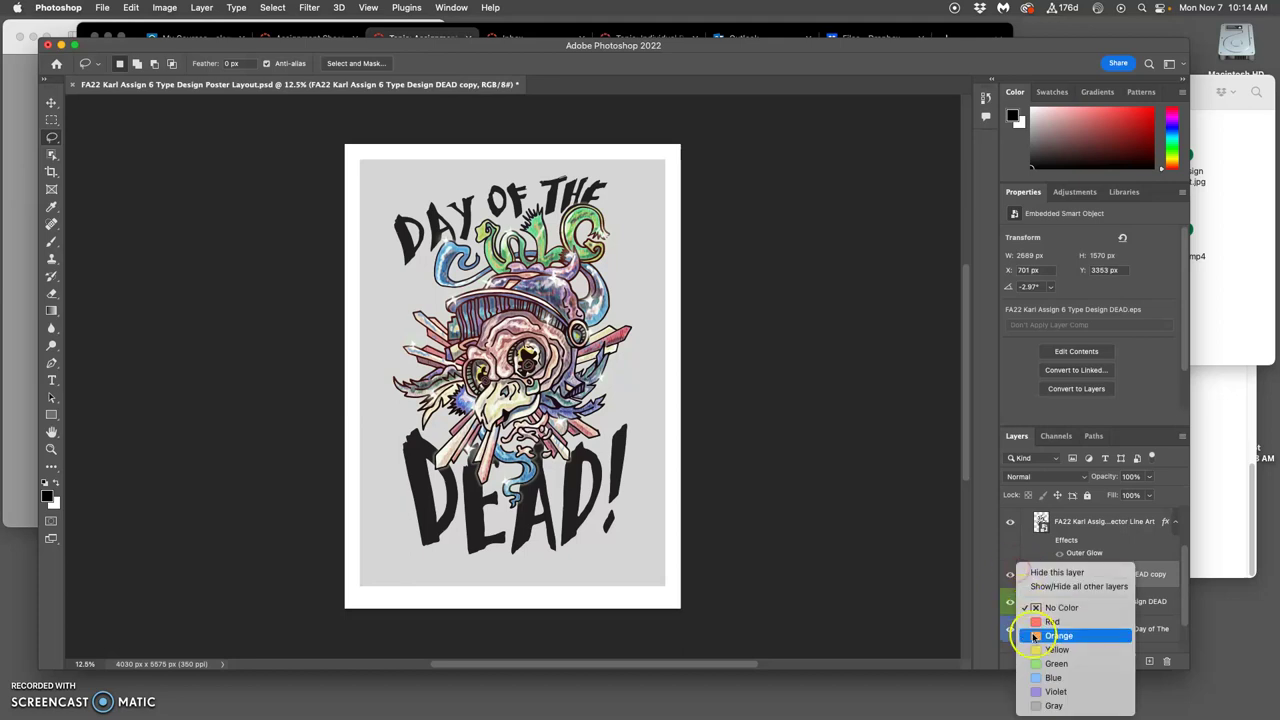
click(1034, 622)
- Duplicate the Day of The layer and label Day of The copy orange
click(1032, 630)
key(super+j)
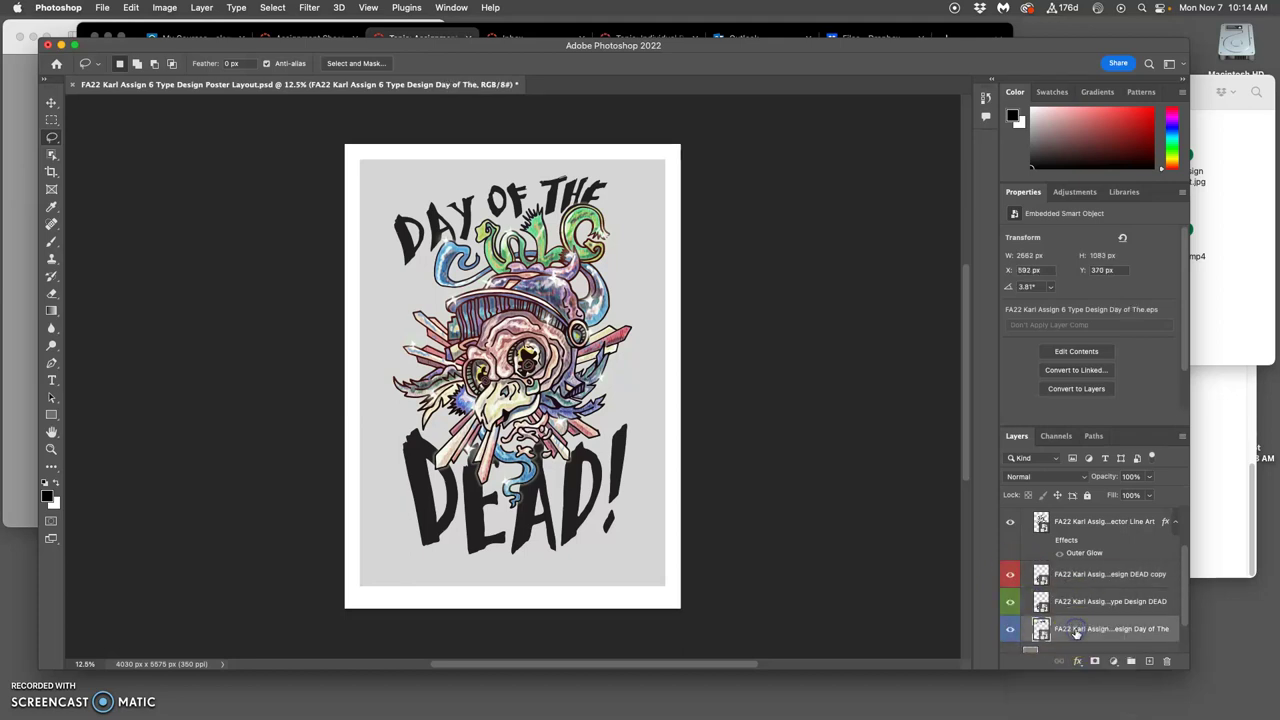
right_click(1014, 626)
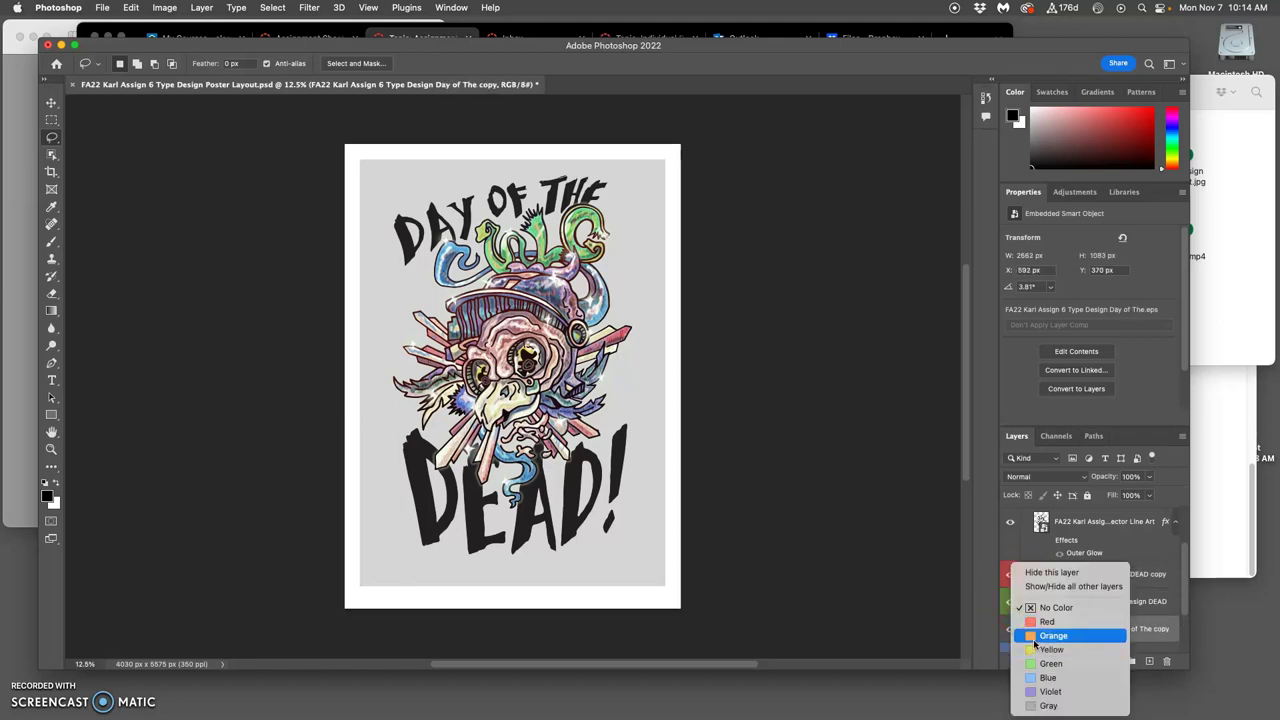
click(1058, 645)
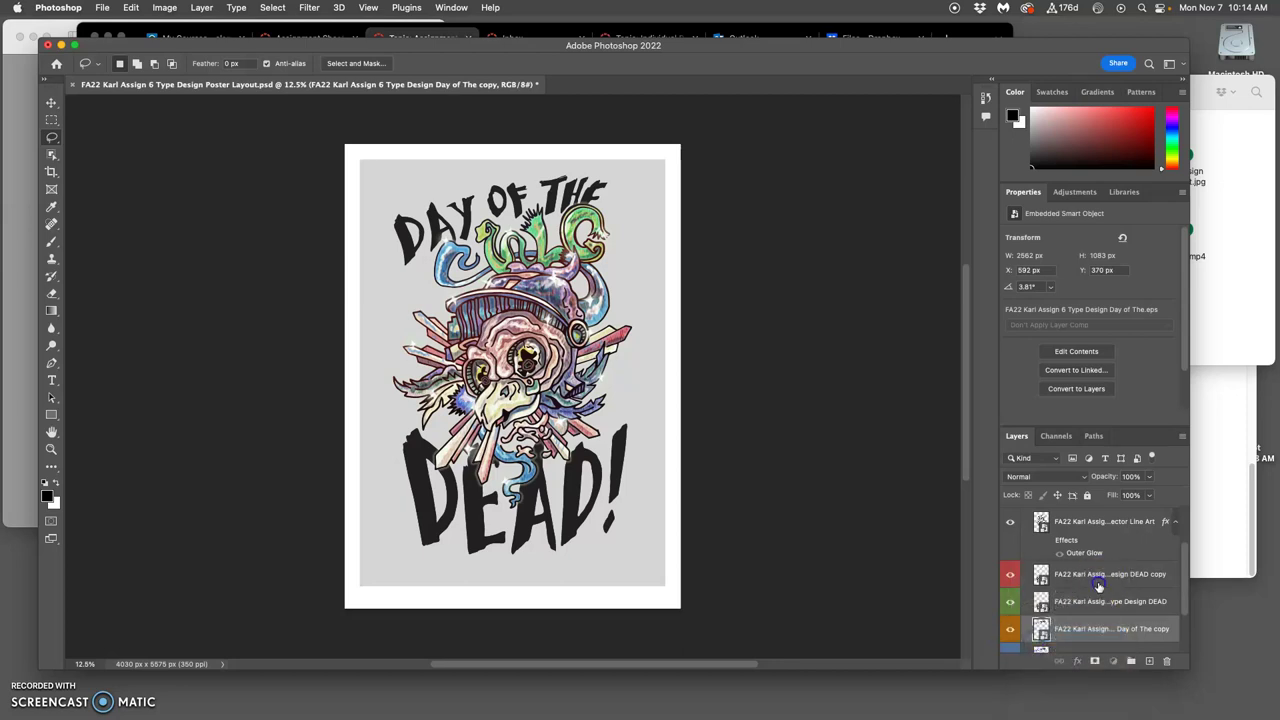
double_click(1098, 587)
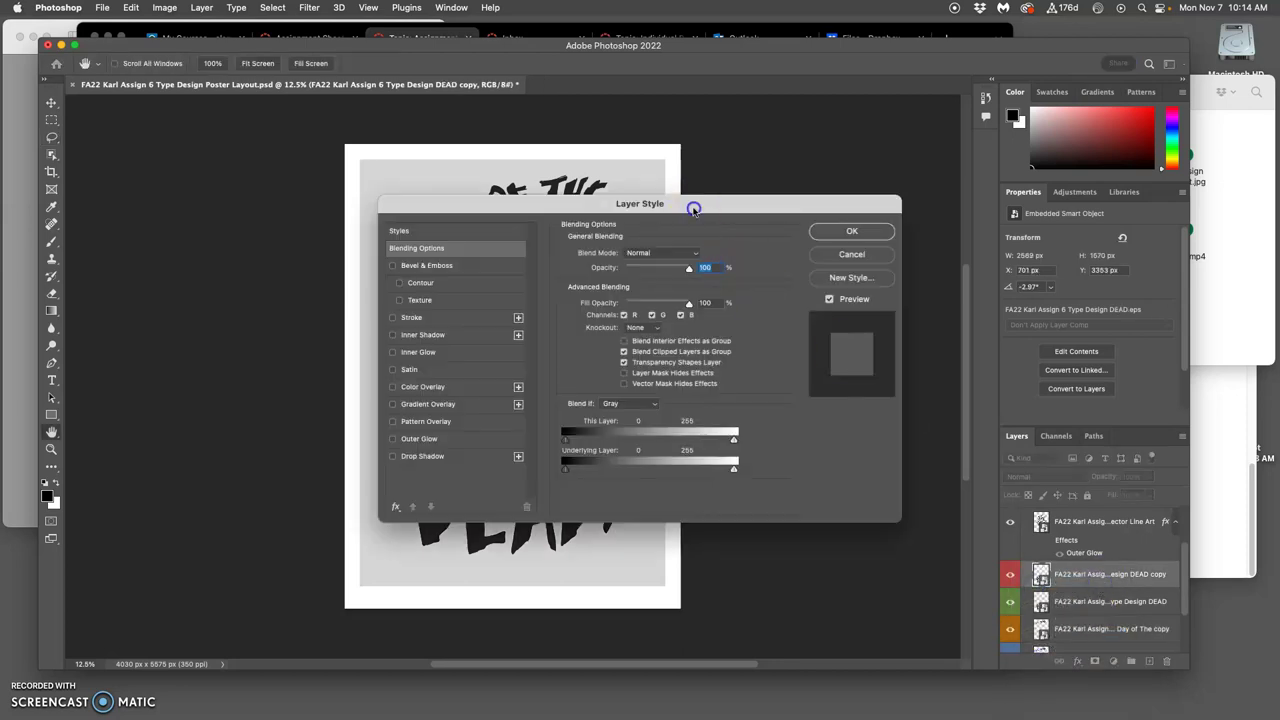
- Give DEAD copy a Color Overlay of pink #c96b72 sampled from the skull artwork
drag(693, 208, 1038, 83)
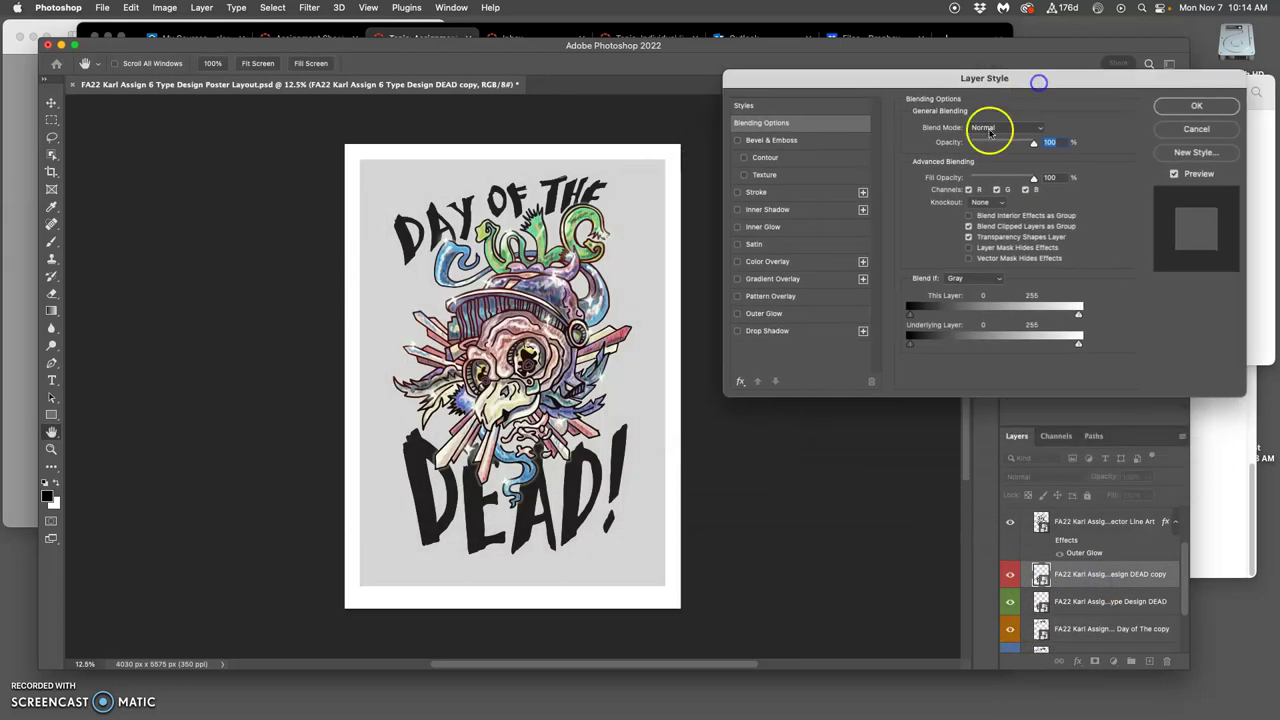
click(736, 263)
click(770, 261)
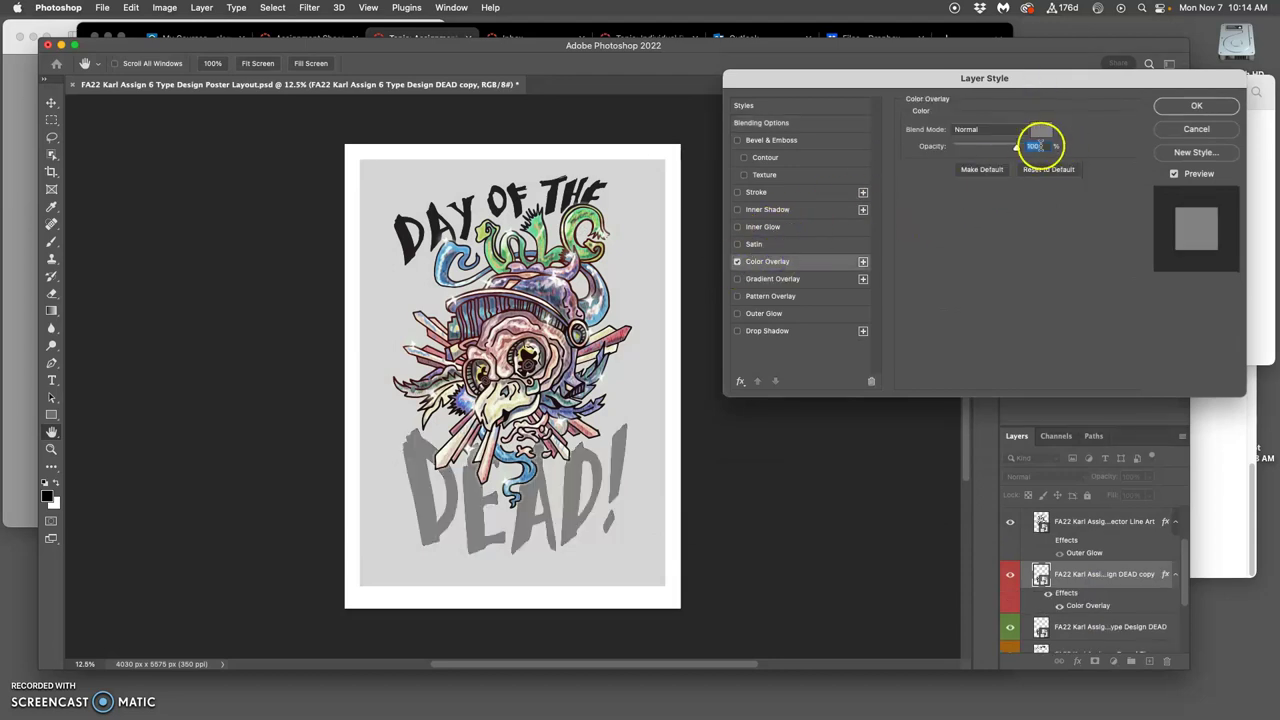
click(1041, 129)
click(601, 297)
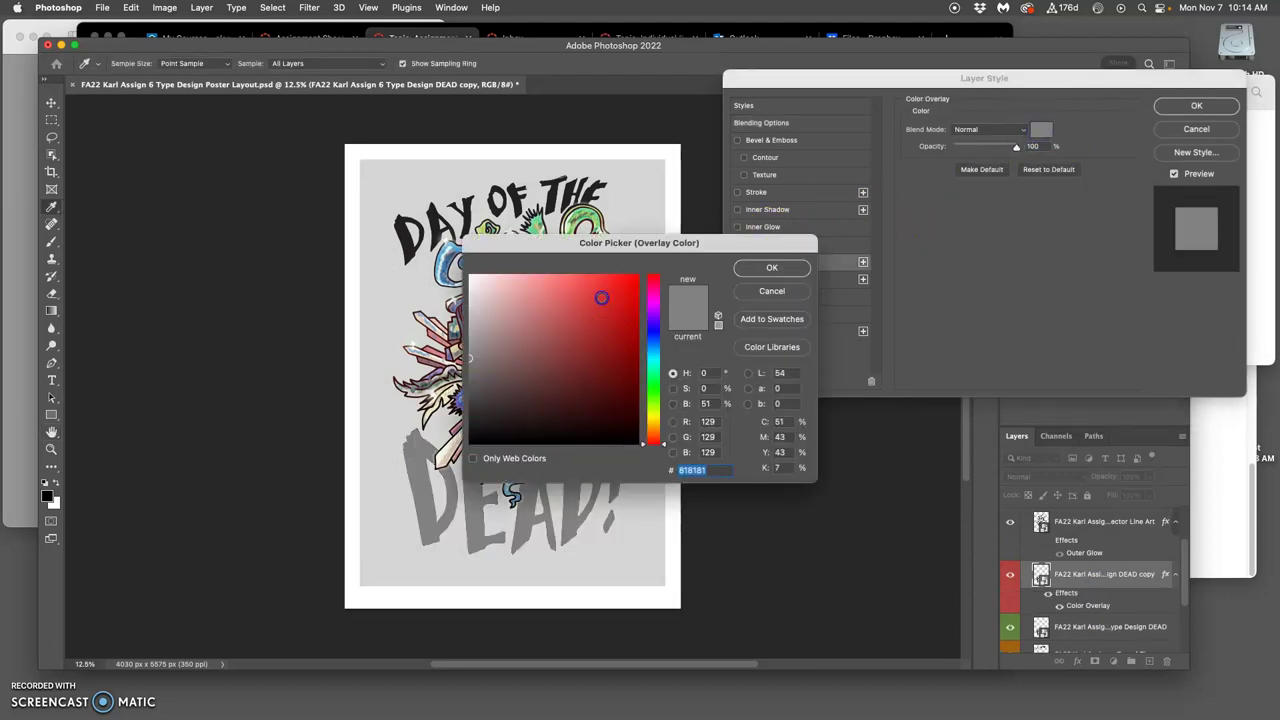
click(430, 345)
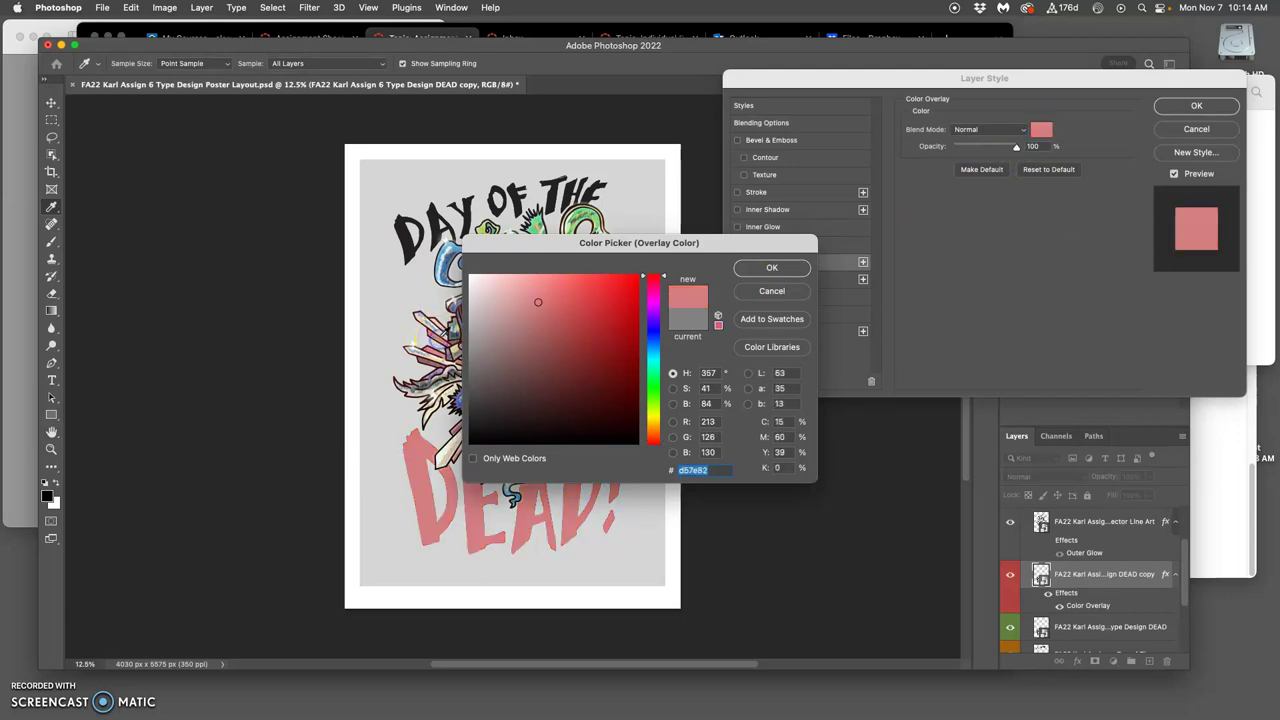
drag(532, 244, 759, 266)
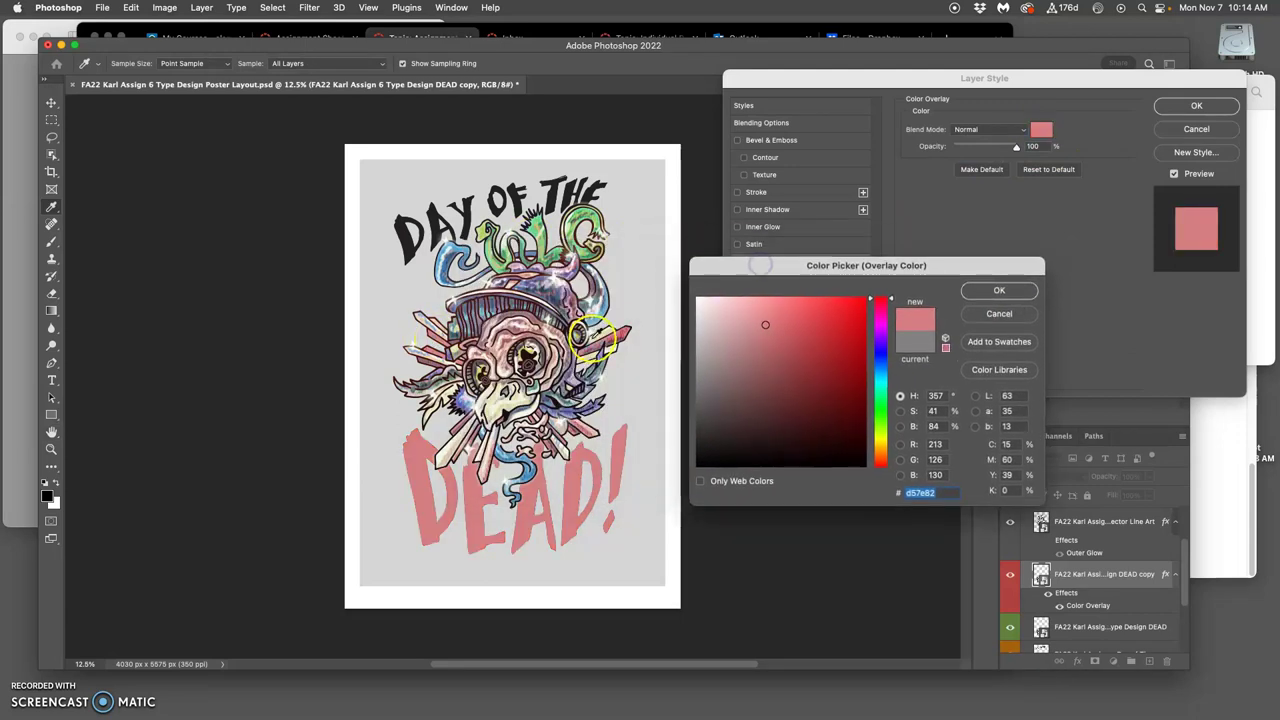
click(614, 335)
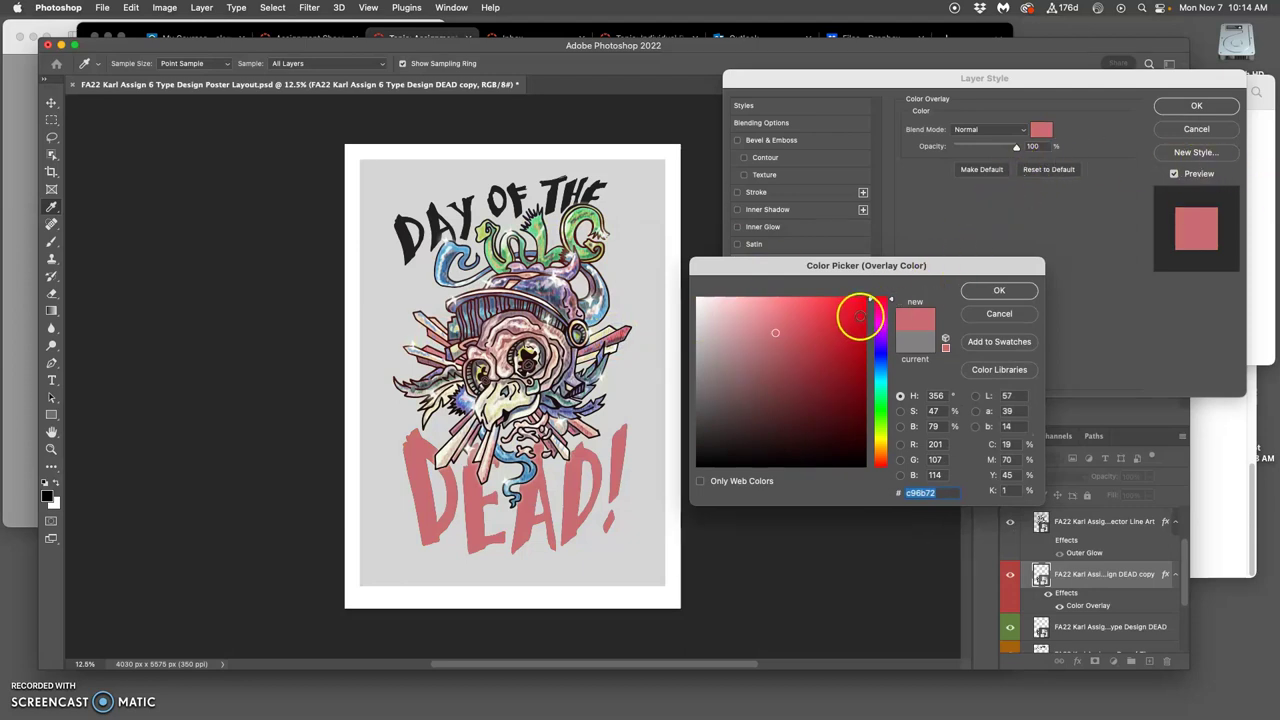
click(982, 292)
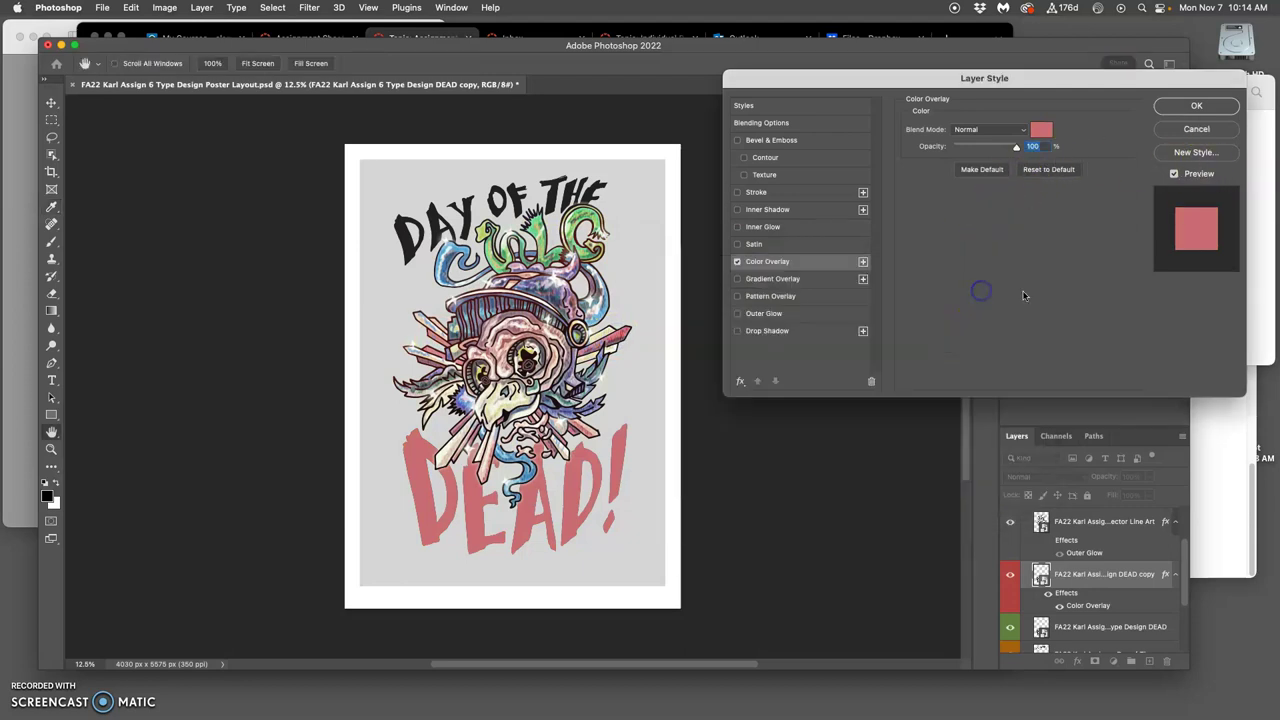
scroll(1080, 600, down, 2)
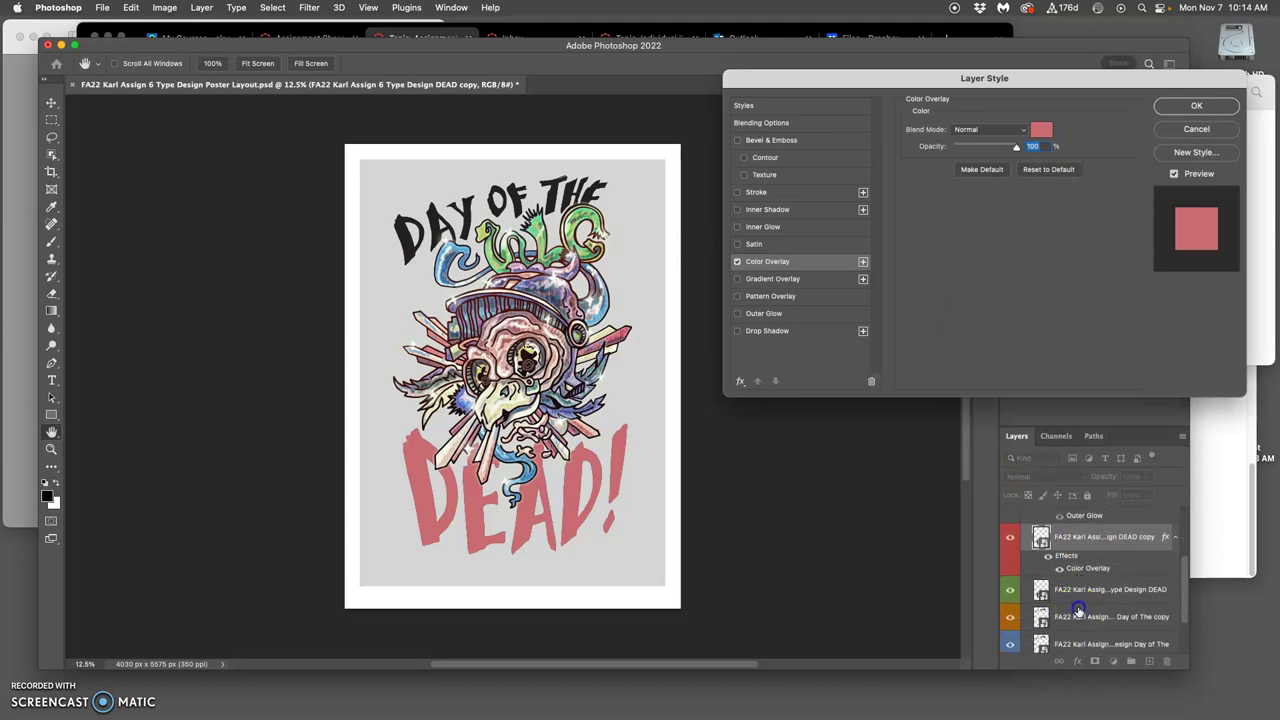
click(1188, 107)
- Give Day of The copy a Color Overlay of blue #486999 sampled from the artwork
click(1117, 545)
double_click(1083, 610)
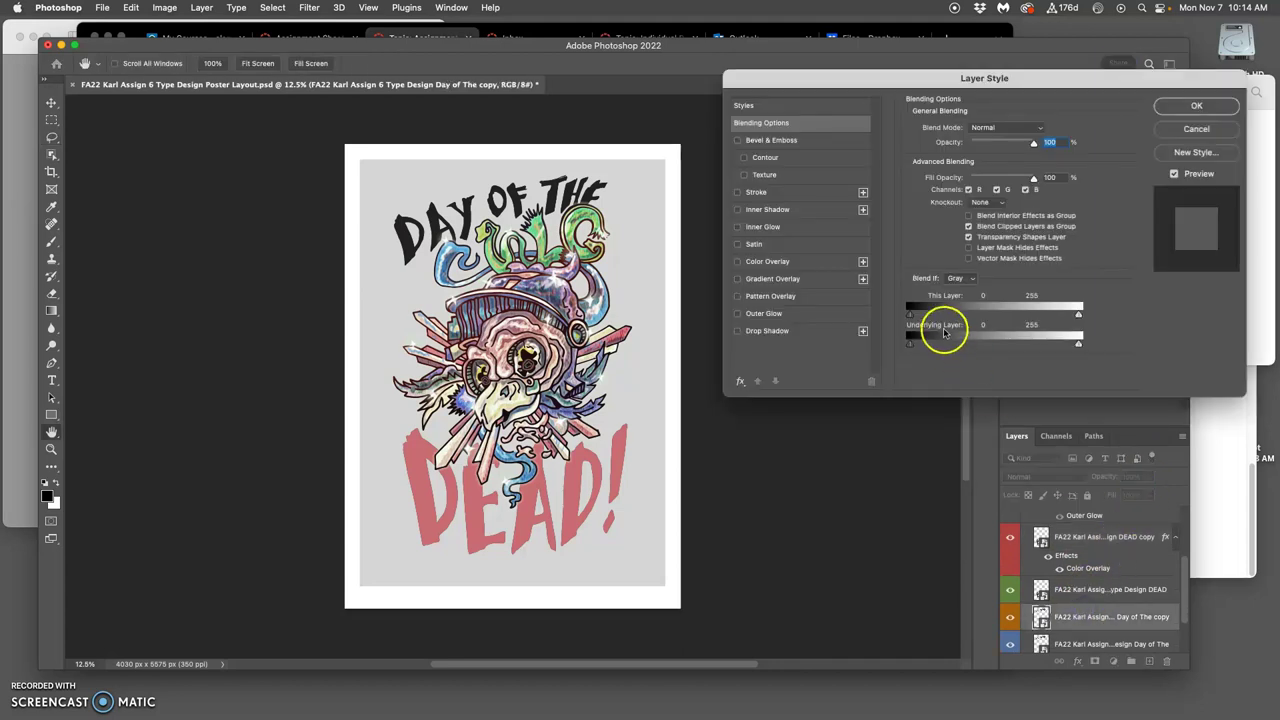
click(738, 262)
click(767, 263)
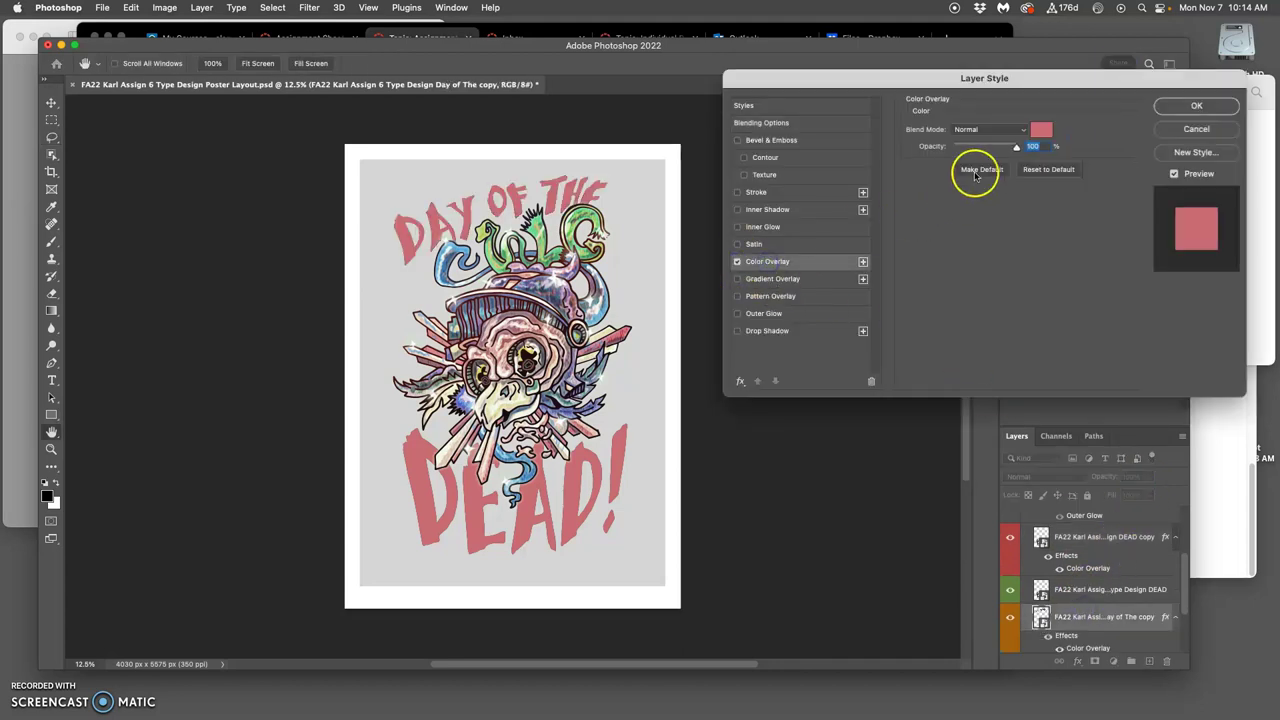
click(1040, 129)
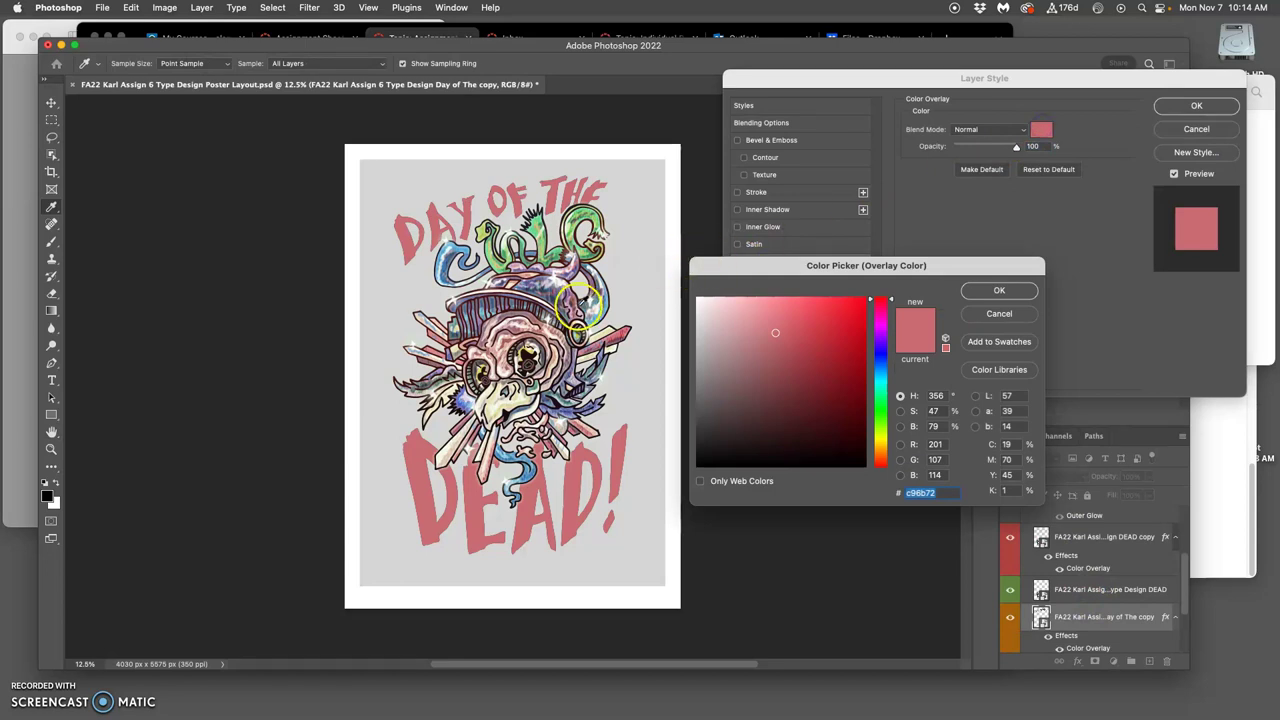
drag(585, 300, 485, 315)
click(447, 268)
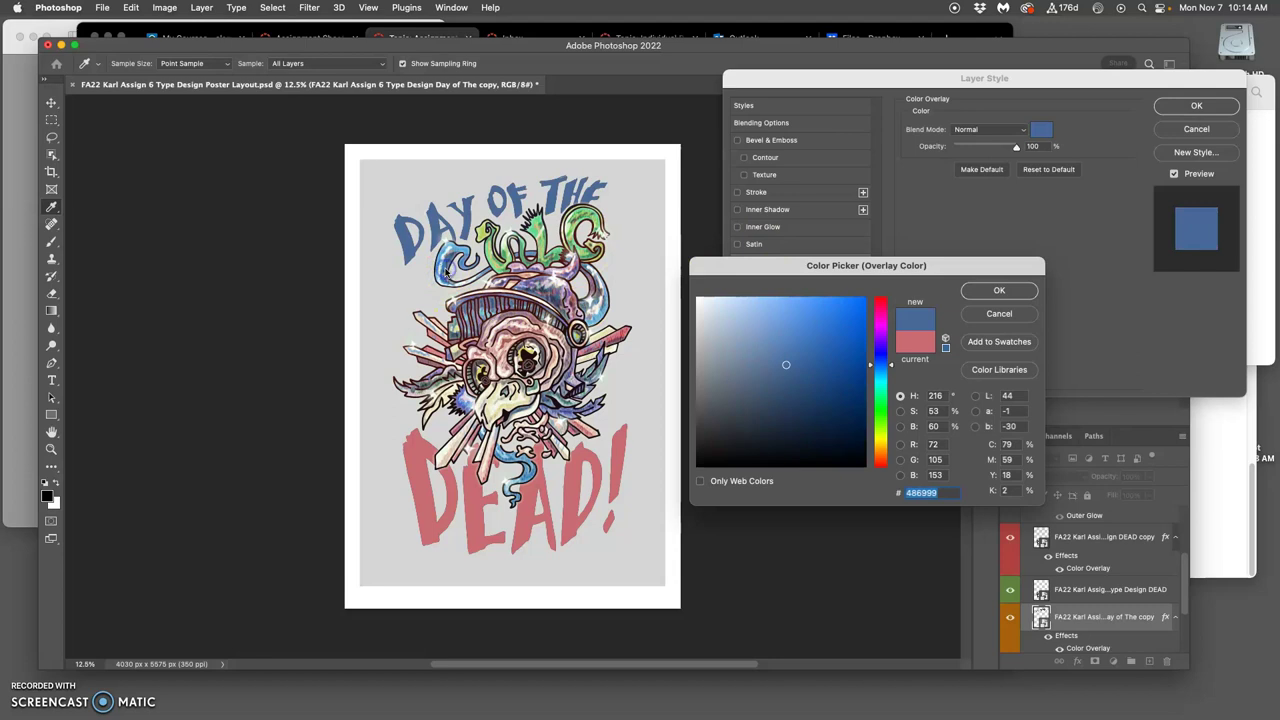
click(985, 291)
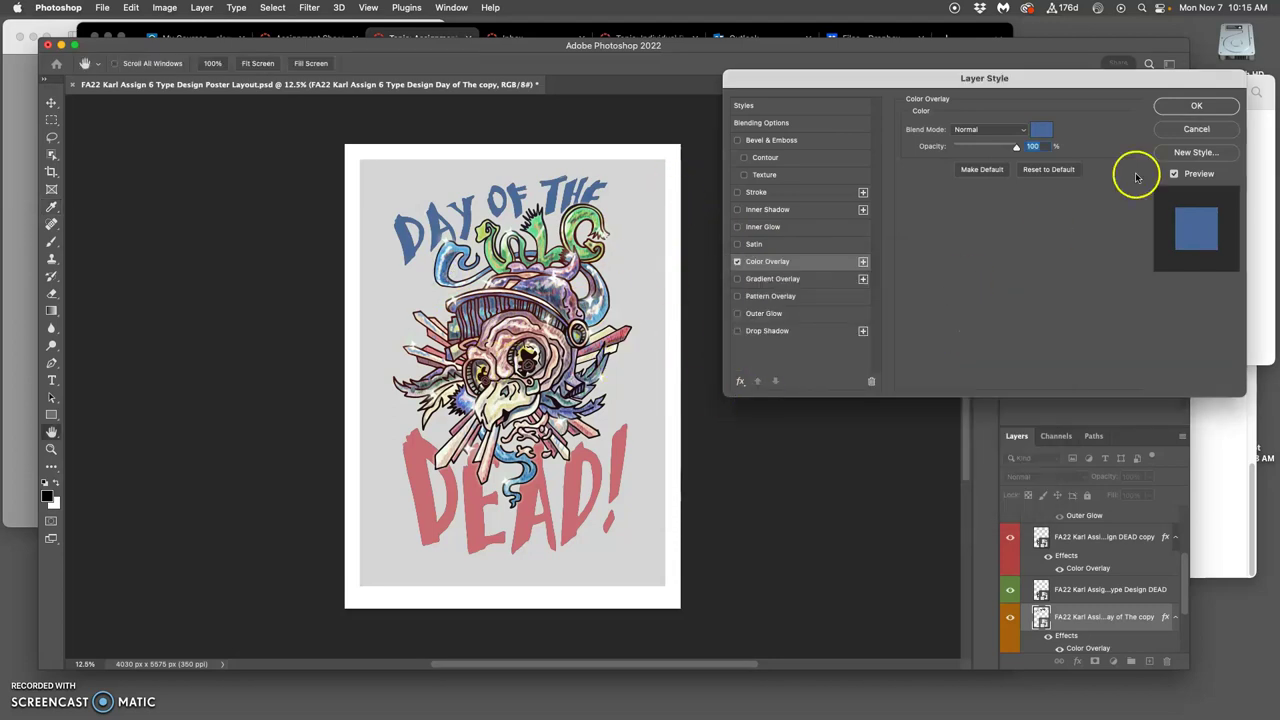
click(1203, 105)
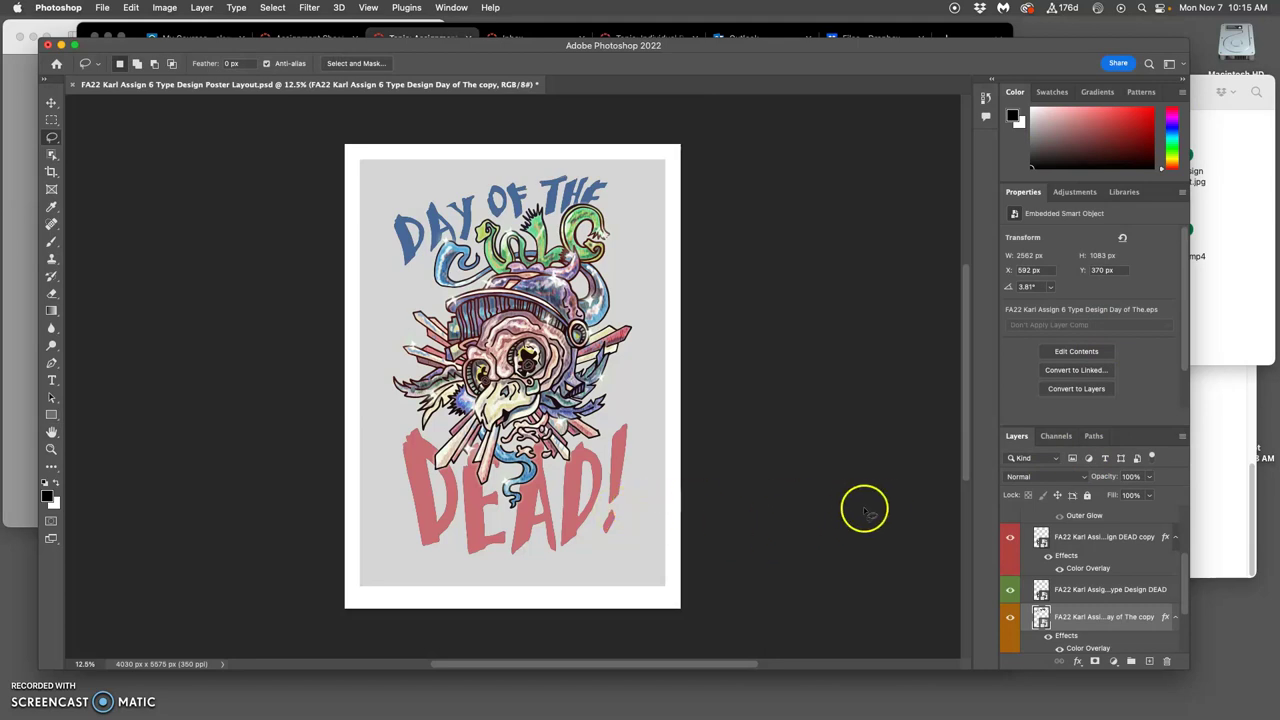
- Add a black Stroke effect to the DEAD copy layer
double_click(1066, 556)
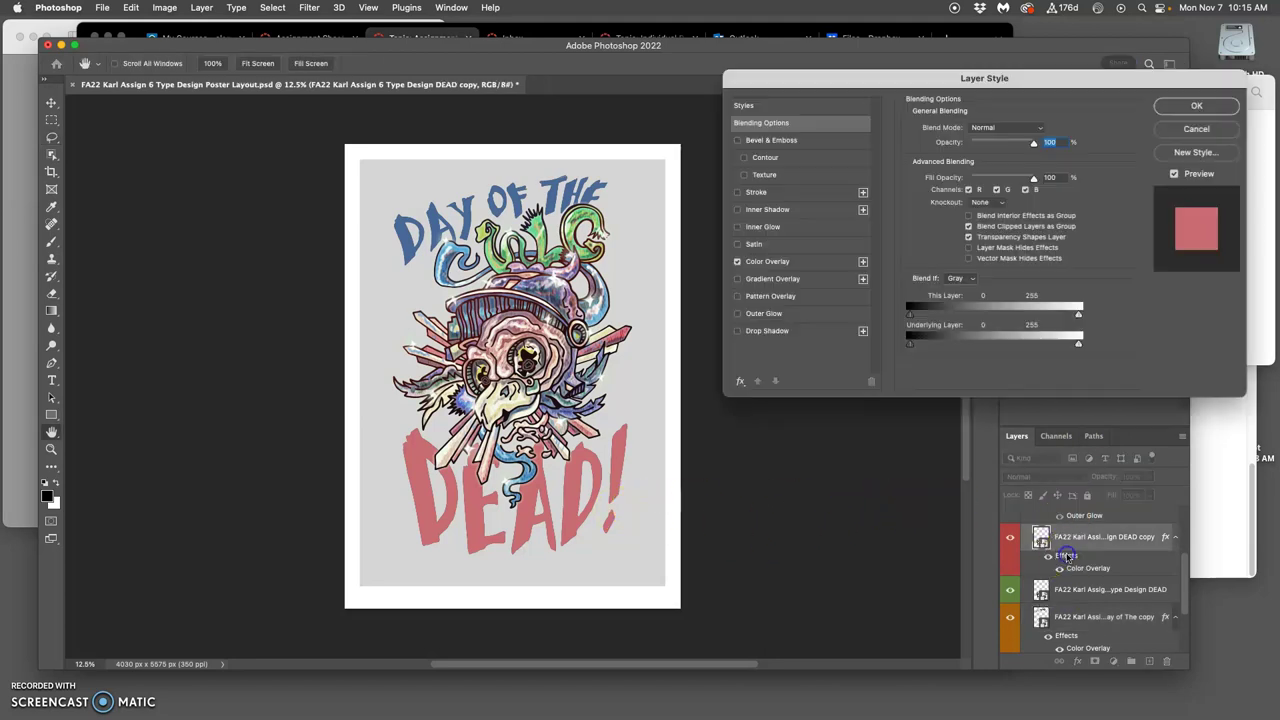
click(738, 192)
click(788, 195)
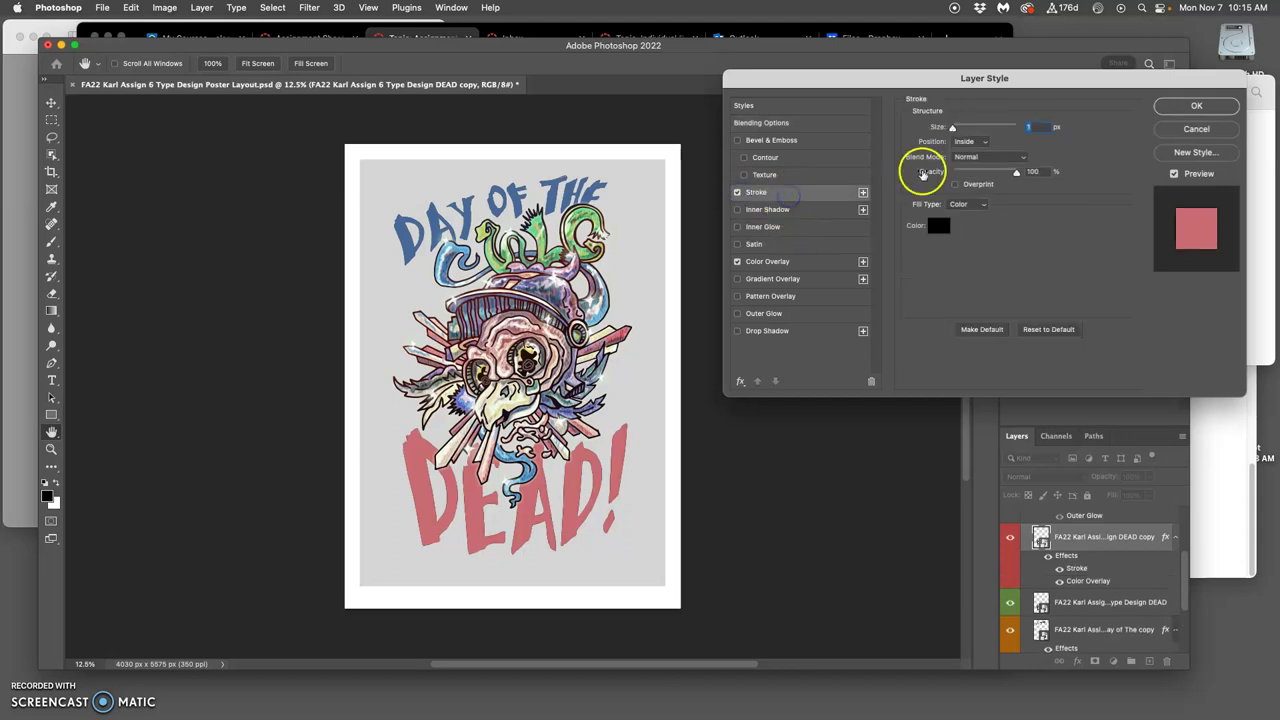
click(938, 226)
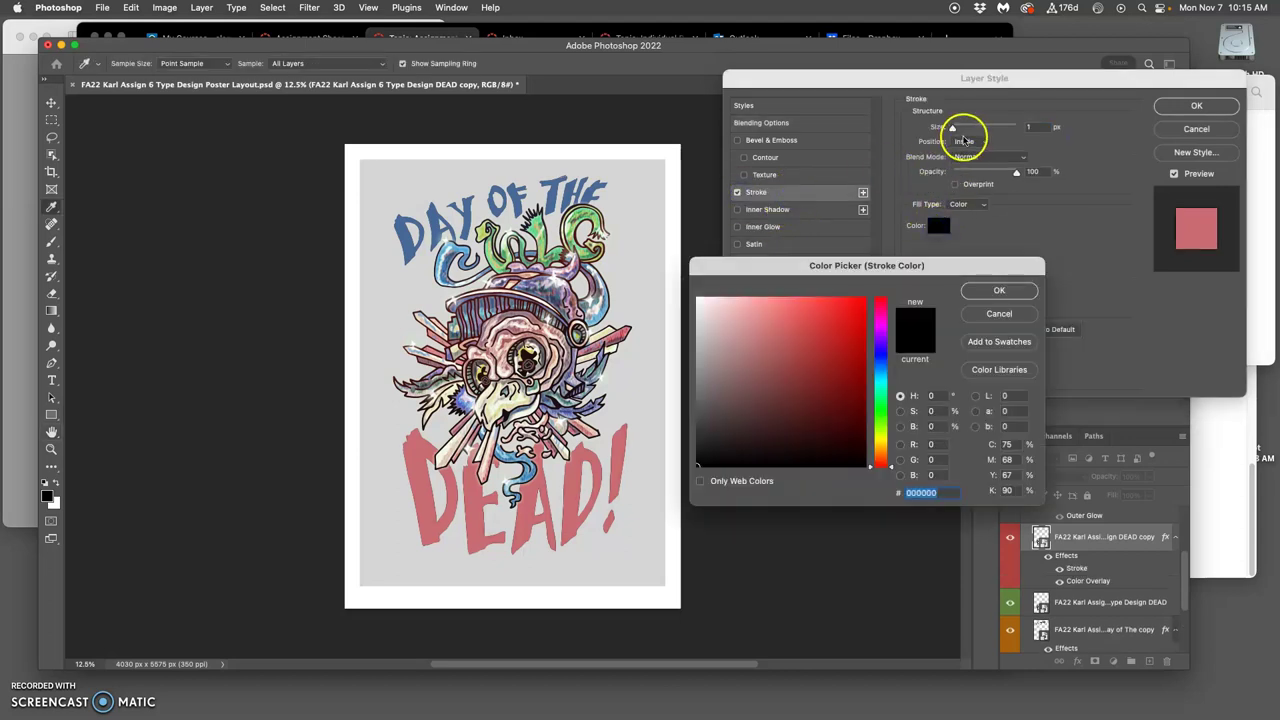
click(953, 129)
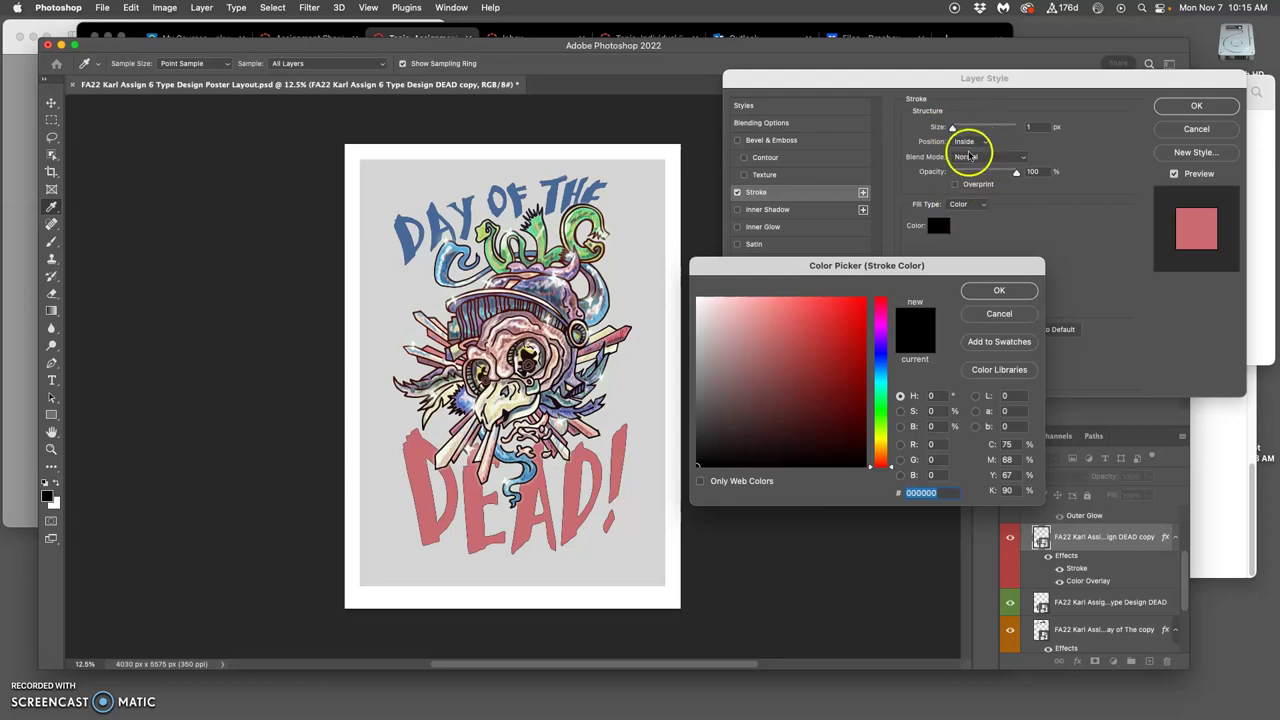
click(975, 290)
drag(953, 129, 963, 128)
- Set the stroke Position to Center and Size to 29 px, and apply it
click(966, 141)
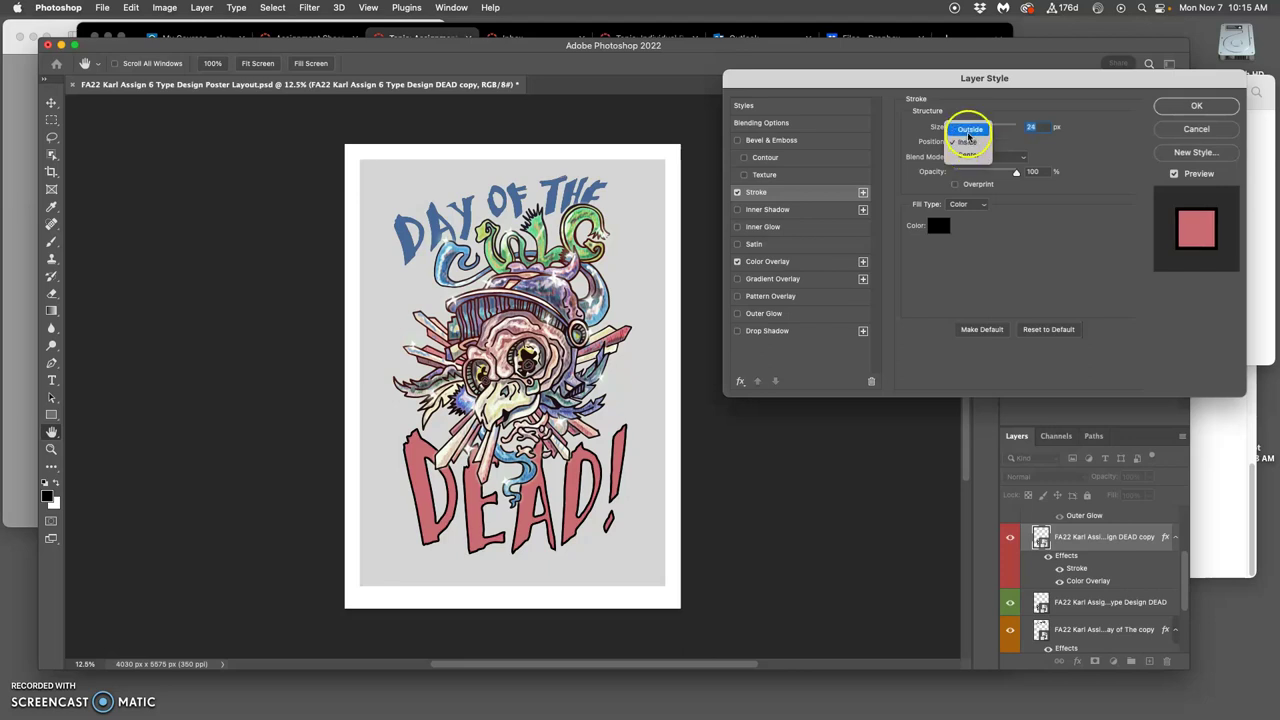
click(968, 130)
click(967, 142)
click(966, 167)
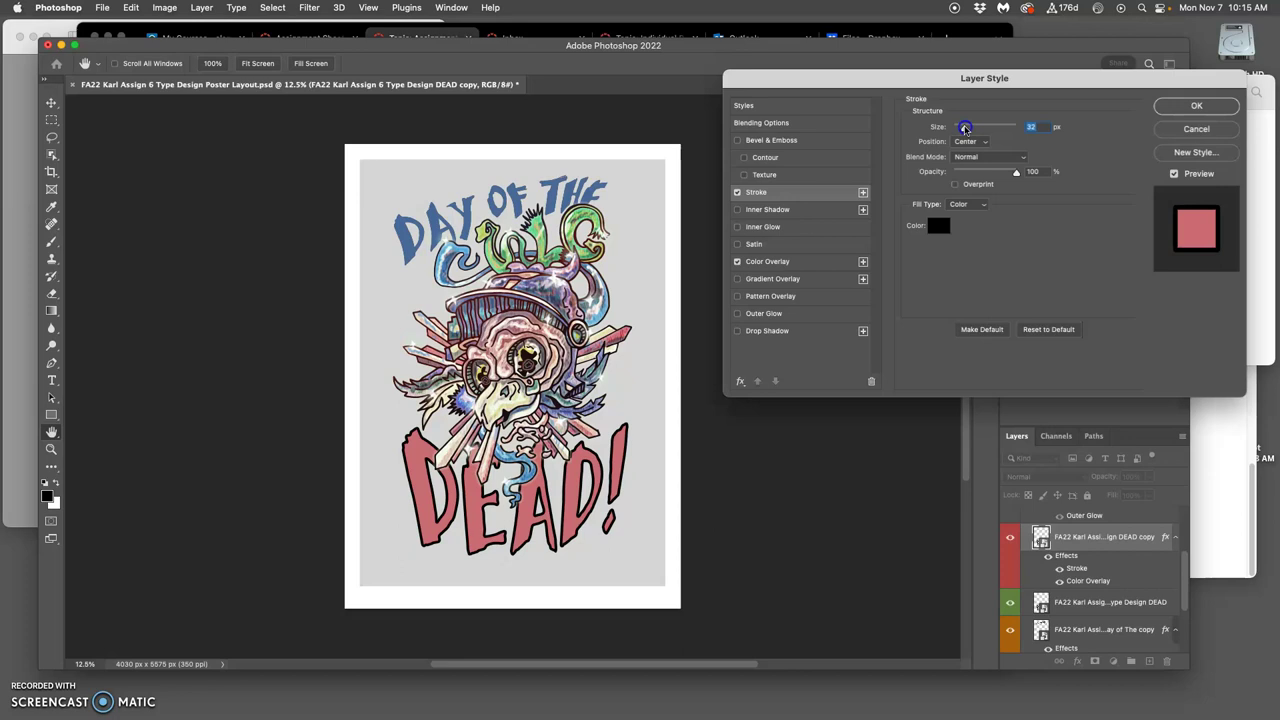
drag(965, 128, 963, 128)
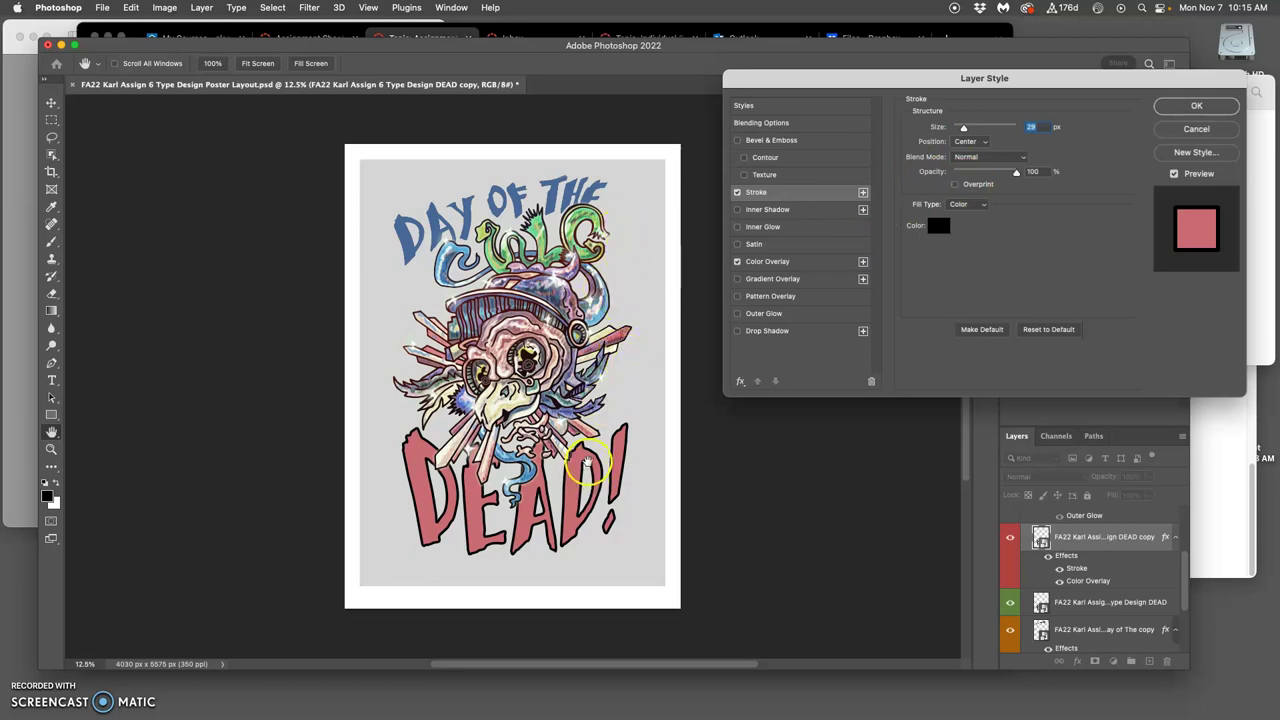
click(1218, 106)
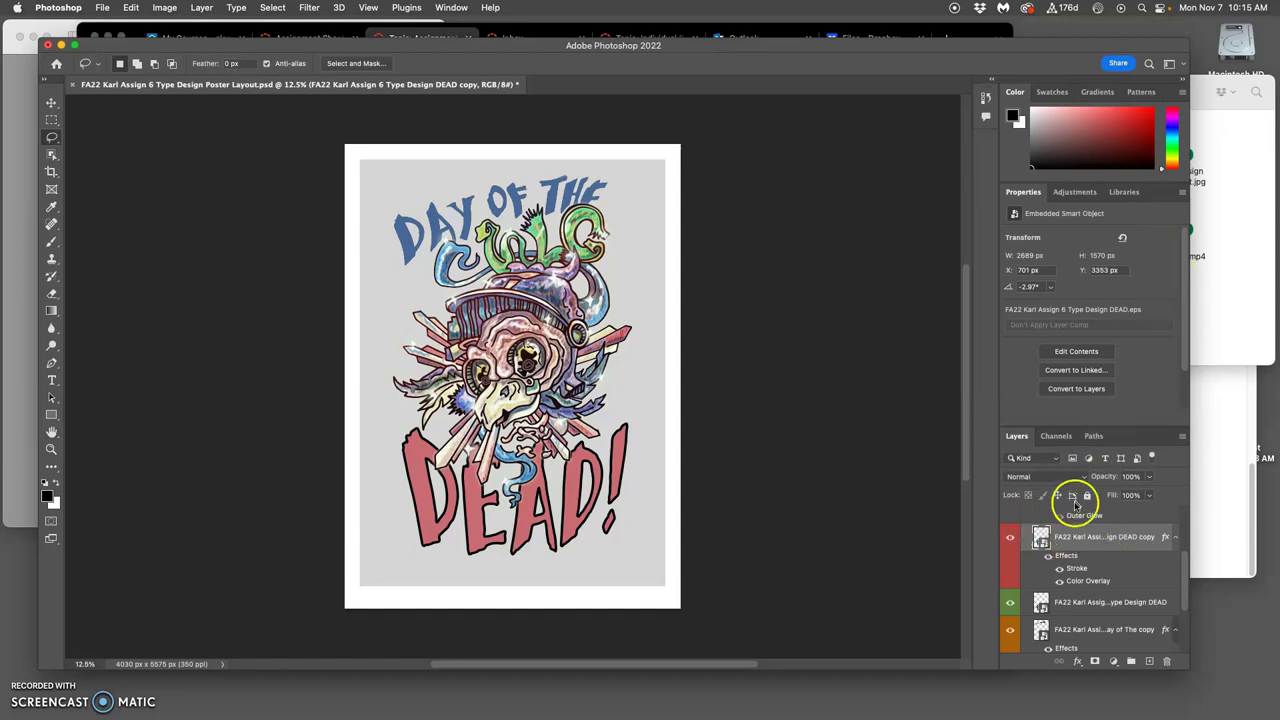
- Collapse Group 1, select Layer 2, switch to the Move tool and show rulers
scroll(1125, 550, down, 3)
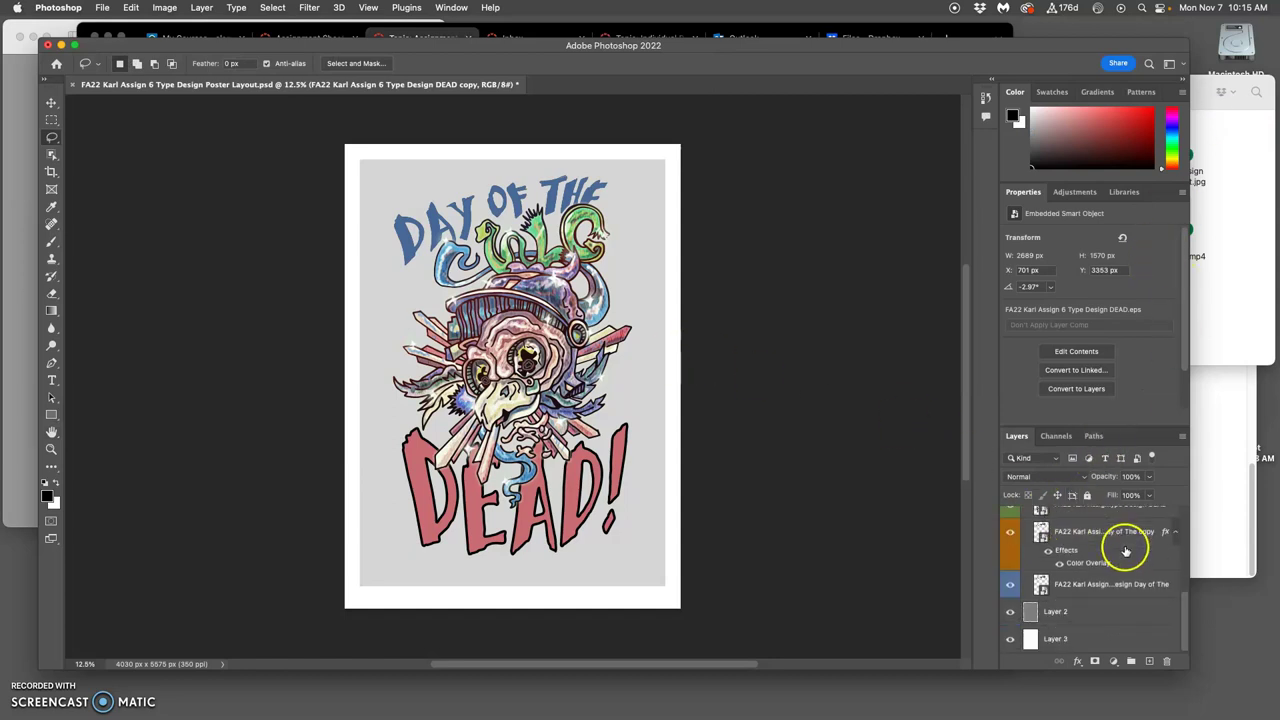
scroll(1125, 550, up, 6)
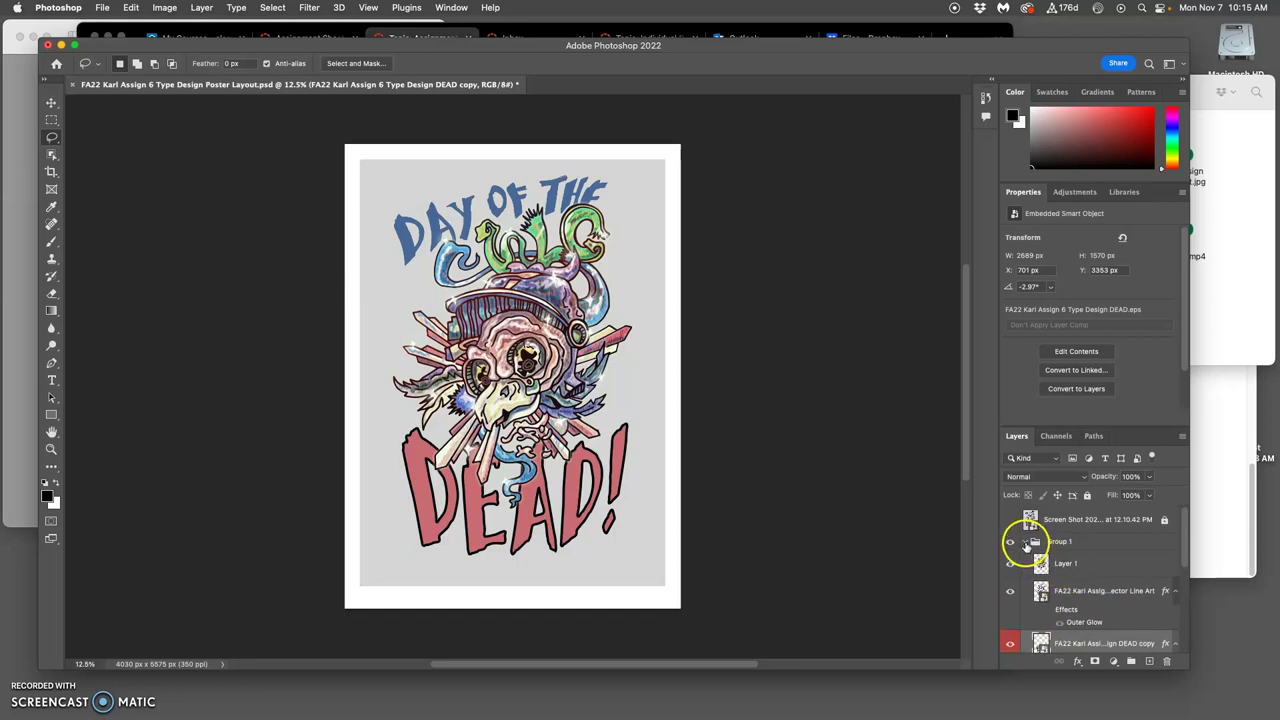
click(1026, 543)
click(1090, 563)
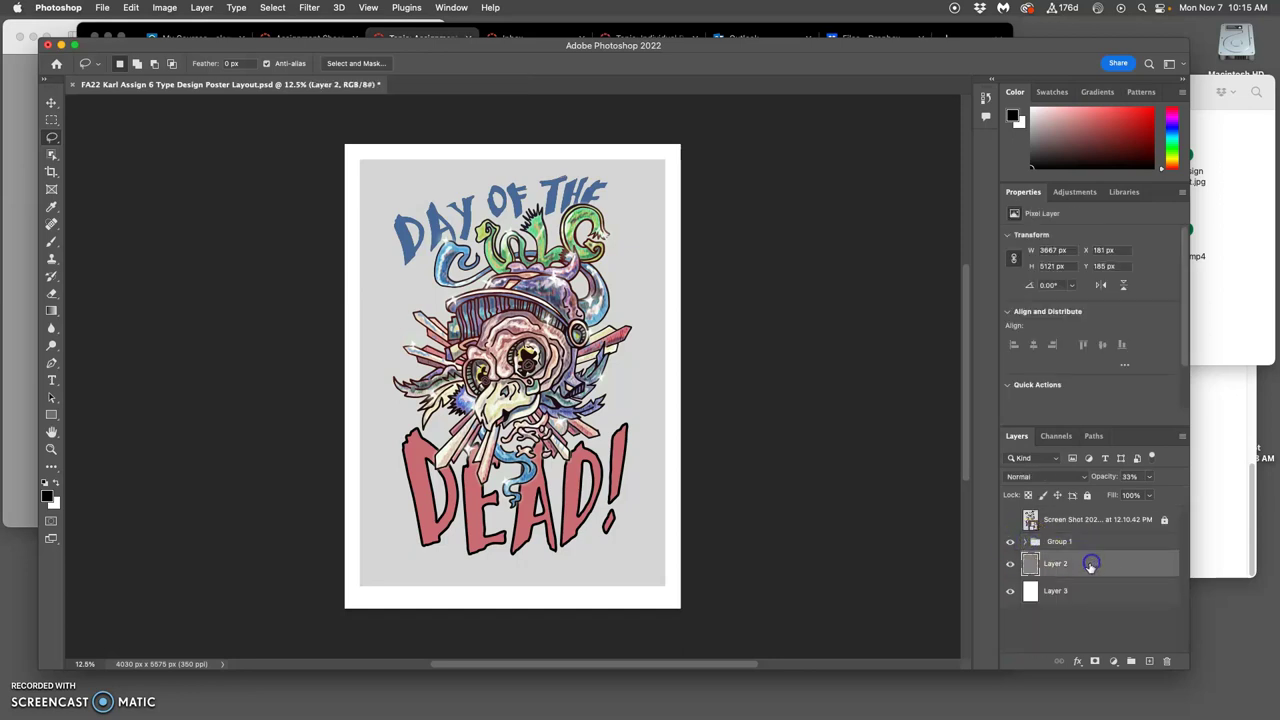
click(1011, 564)
click(1011, 564)
click(52, 104)
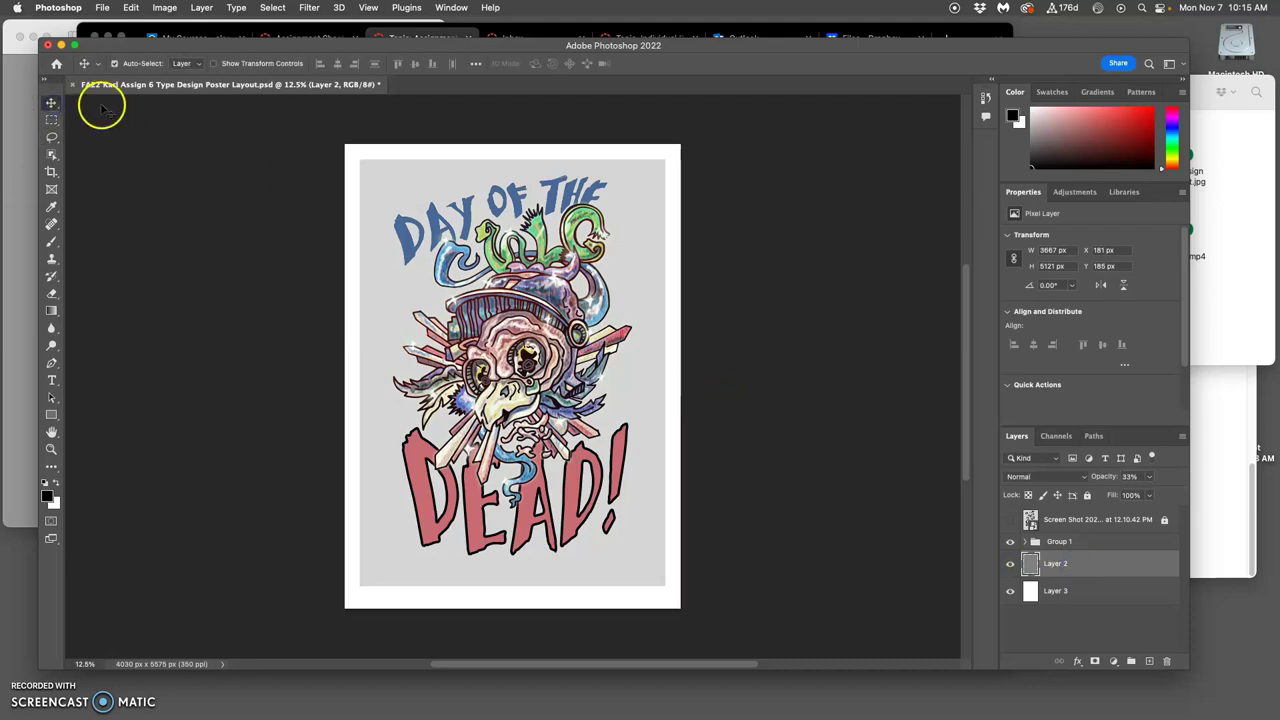
key(super+r)
- Set the ruler units to Inches in Units & Rulers preferences
click(75, 8)
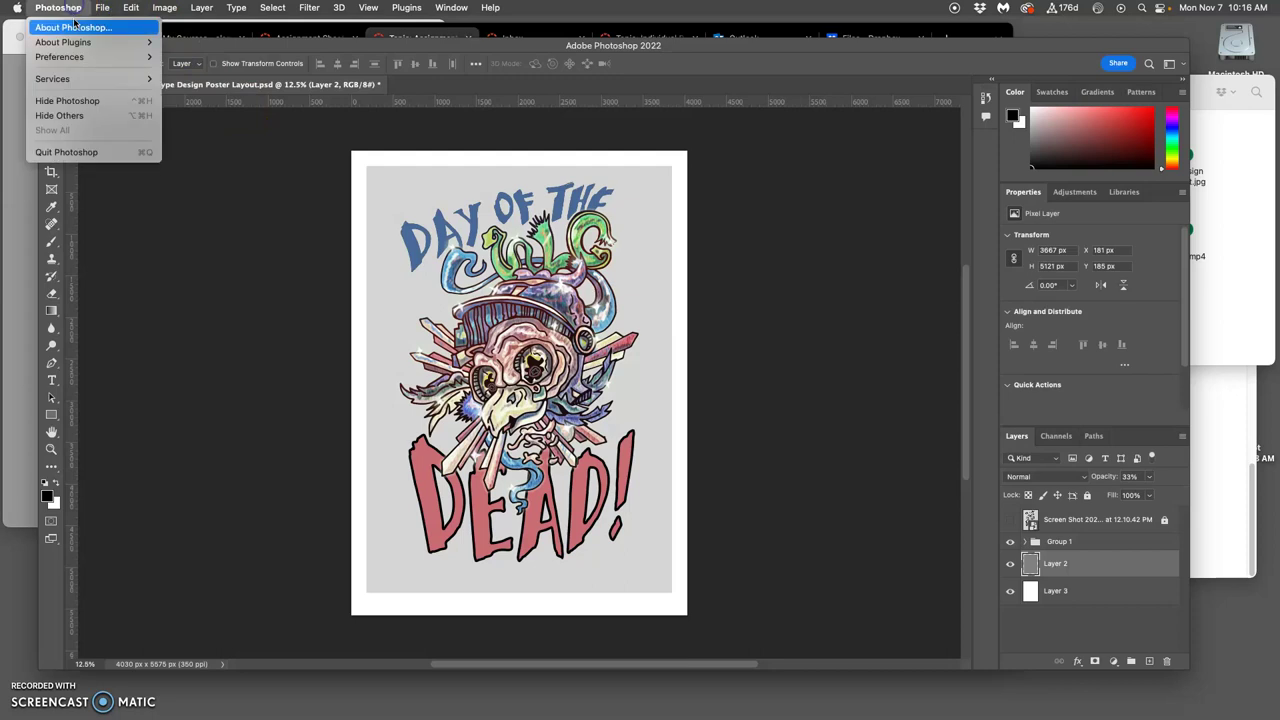
mouse_move(150, 56)
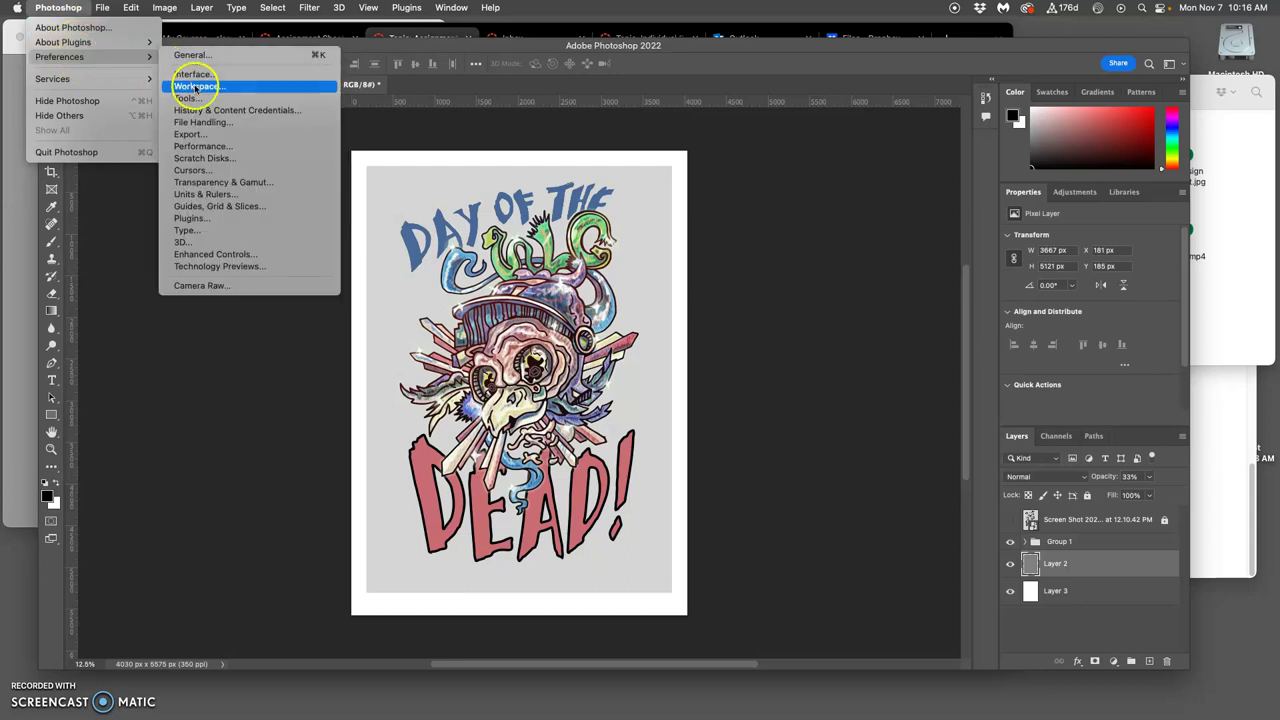
click(213, 194)
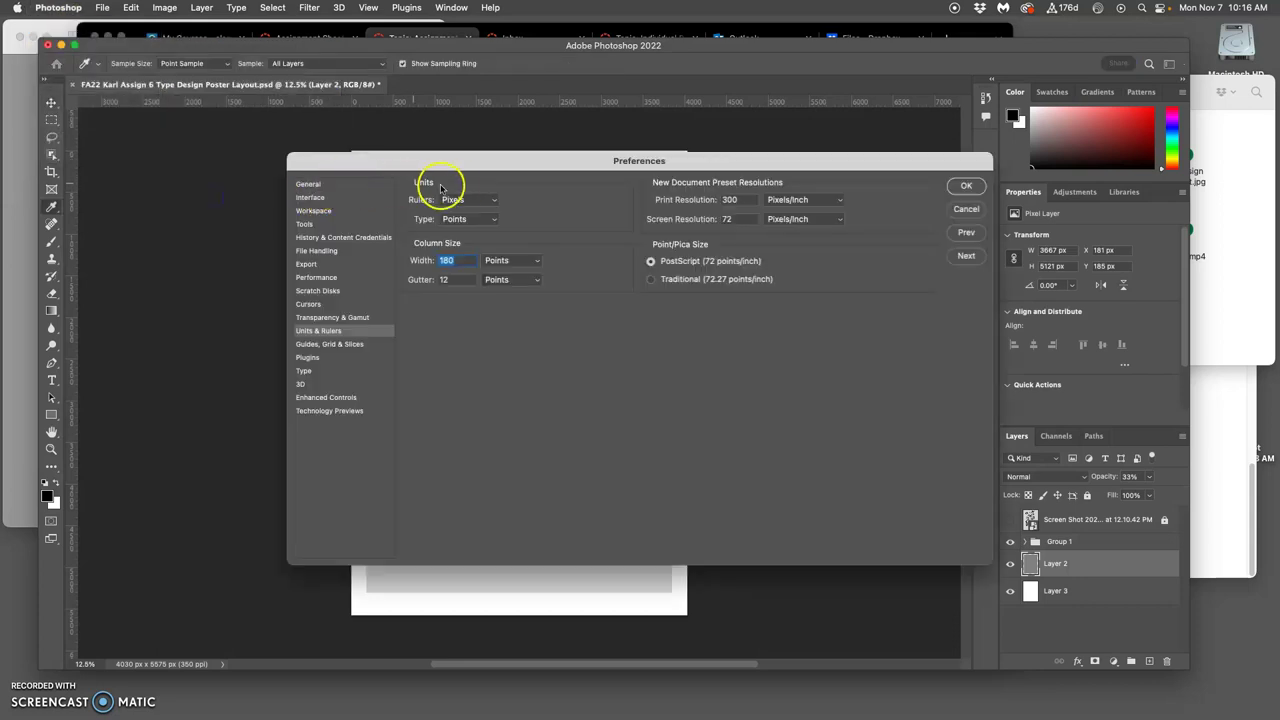
click(453, 200)
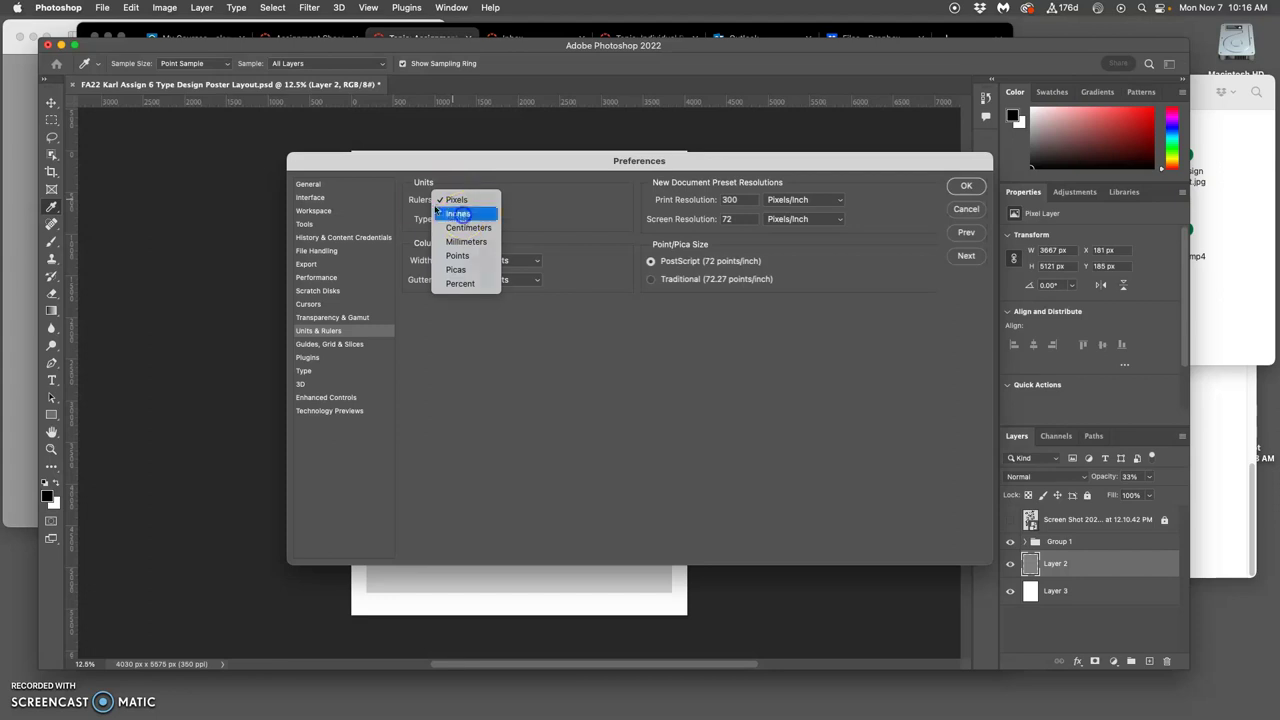
click(462, 209)
click(963, 187)
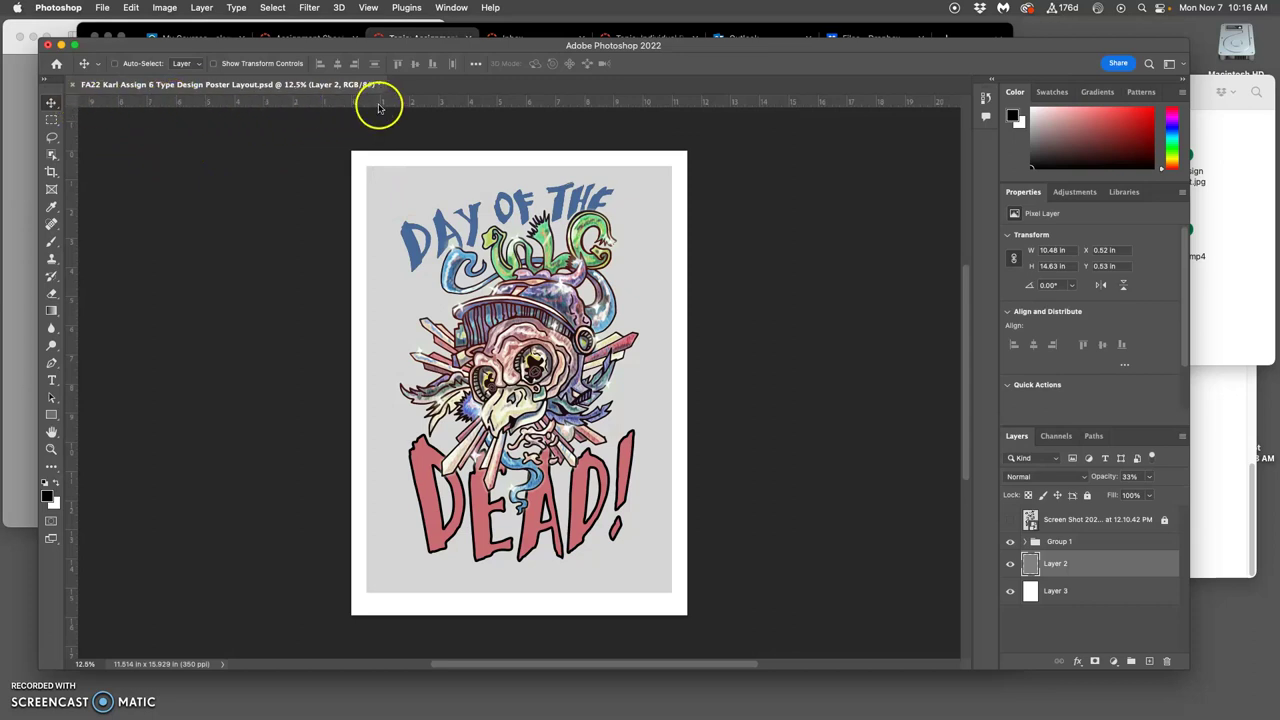
- Drag guides to the grey panel's top, left, bottom and right edges, then duplicate Layer 2
drag(380, 107, 373, 164)
drag(74, 165, 364, 170)
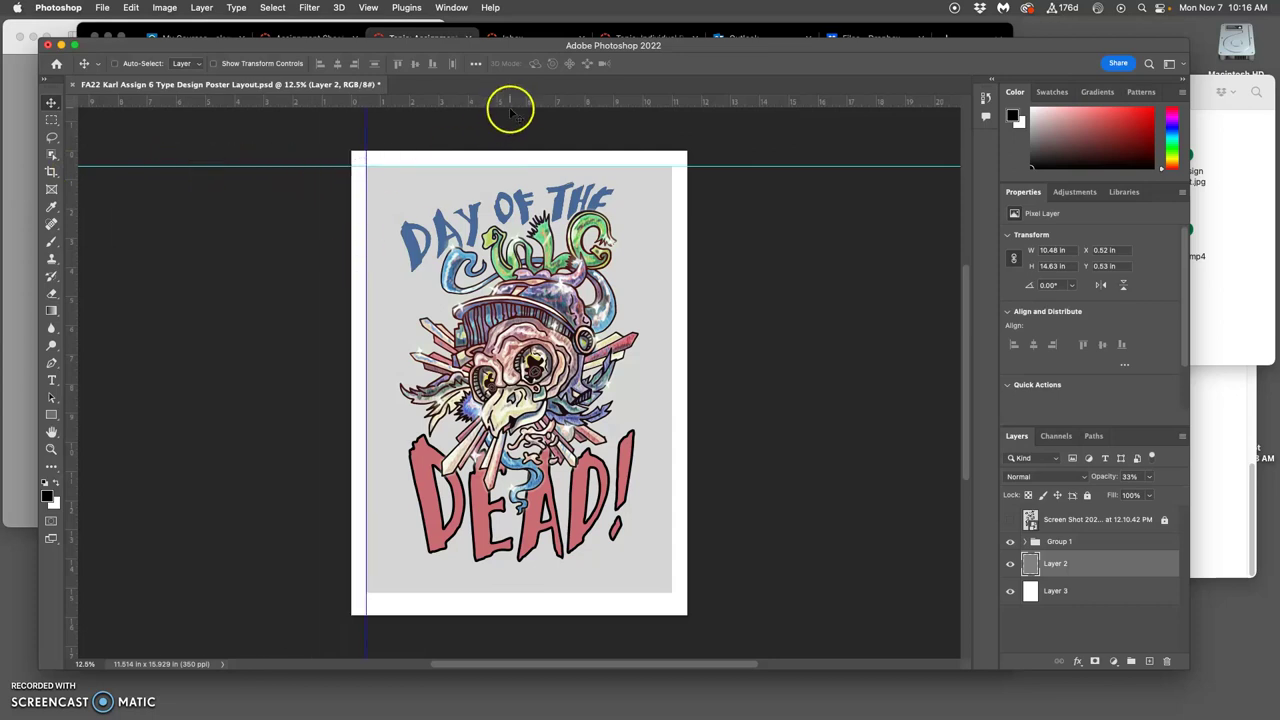
drag(520, 103, 527, 592)
drag(75, 364, 673, 373)
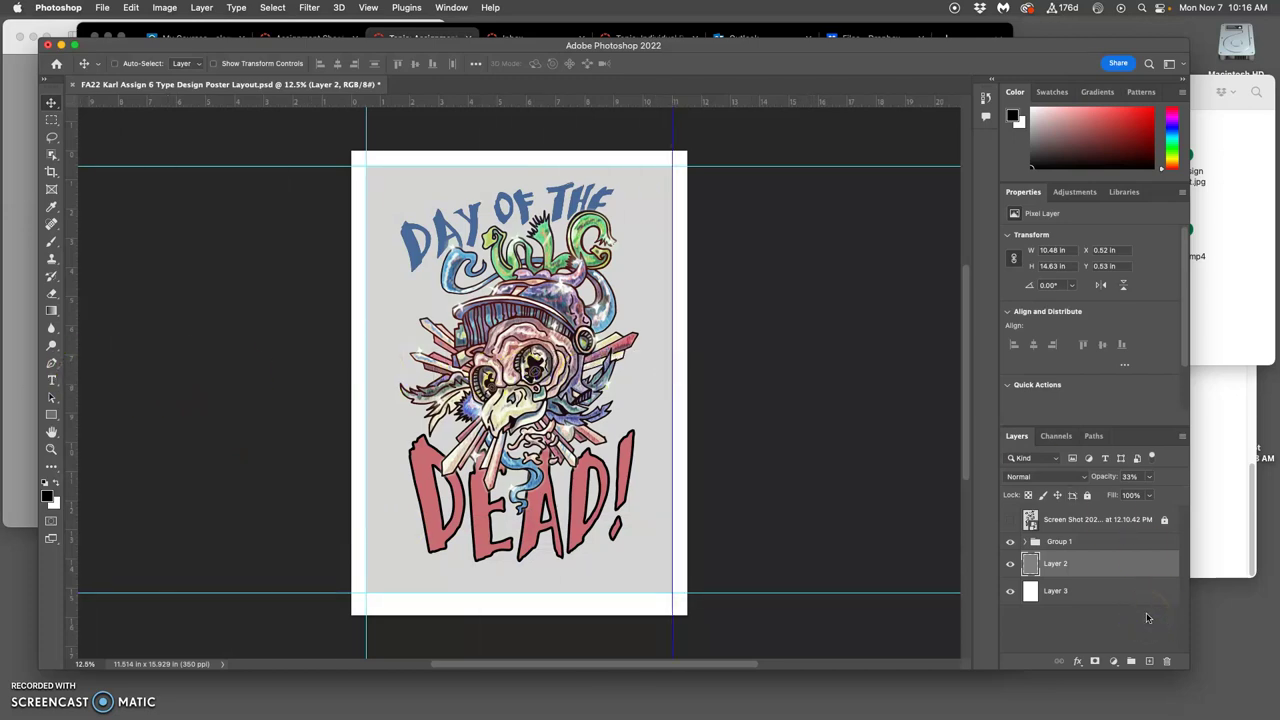
key(super+j)
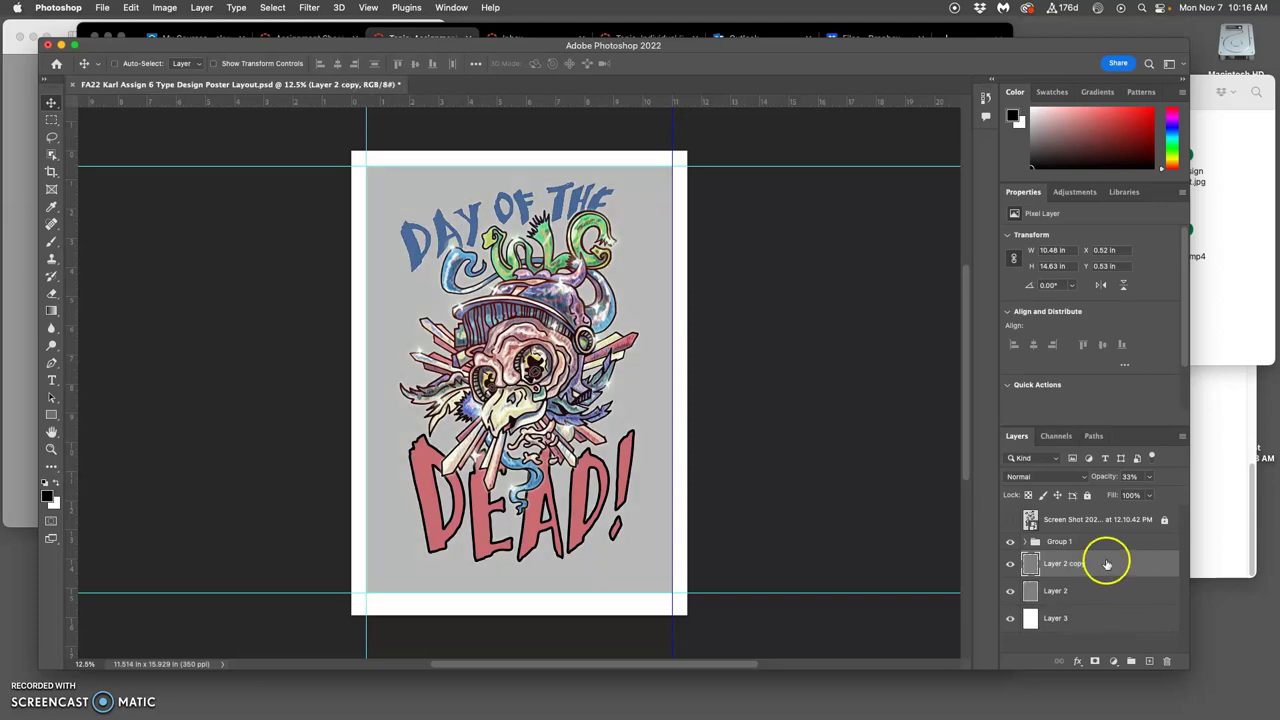